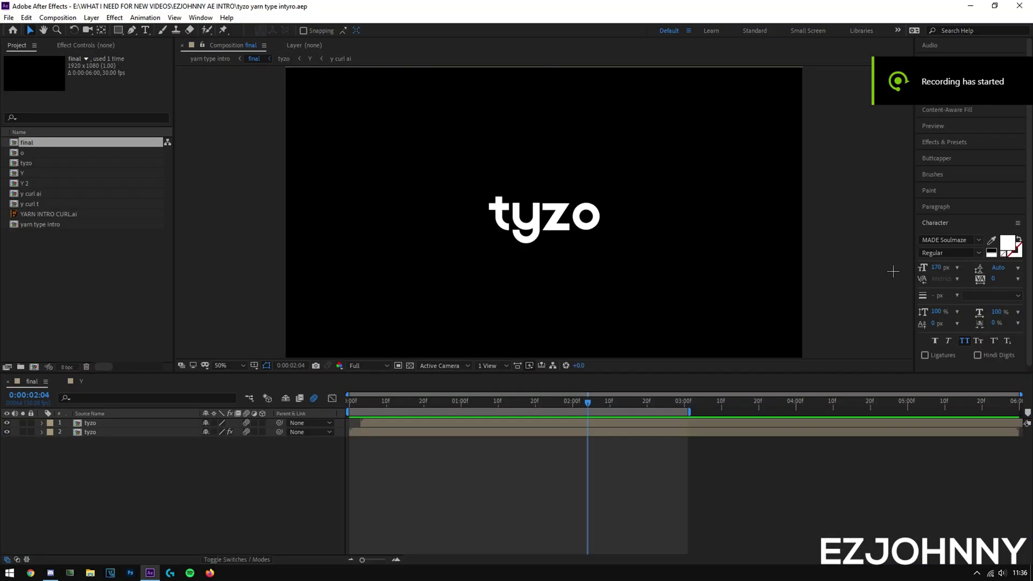
Step: Play back and scrub the finished animation in the final composition and the Y composition to examine the letter reveal
key(space)
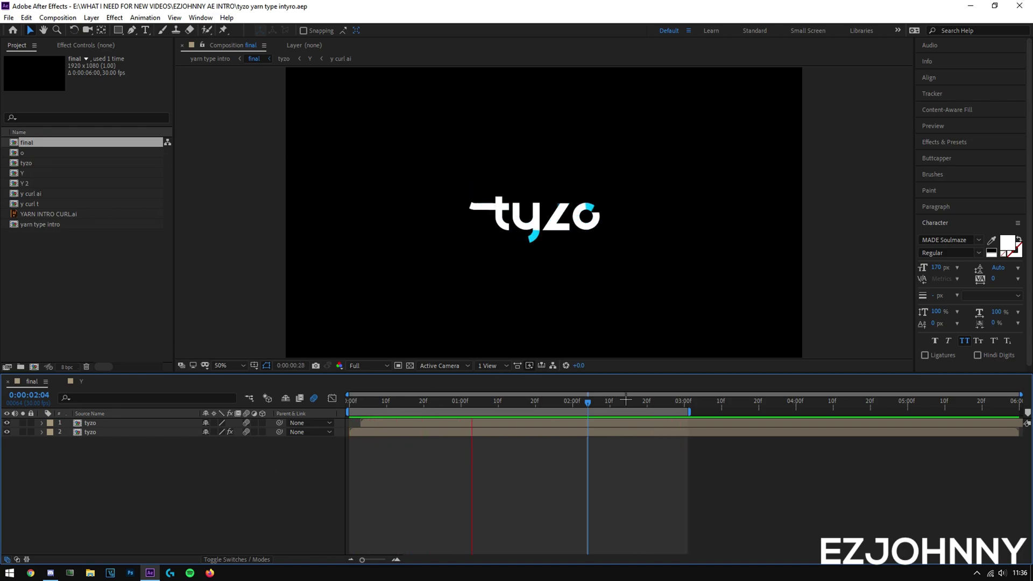
drag(621, 404, 471, 407)
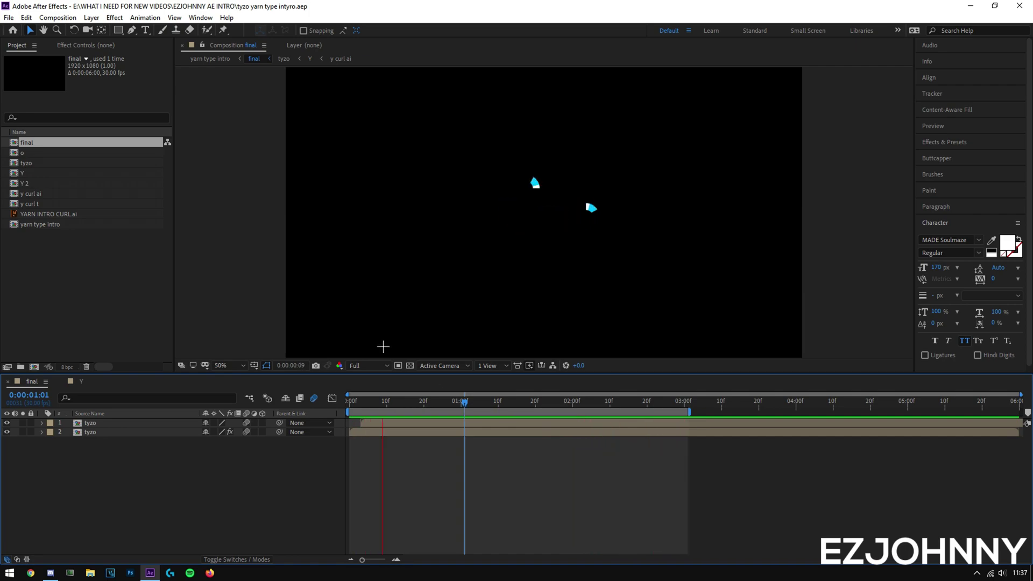
click(82, 381)
key(space)
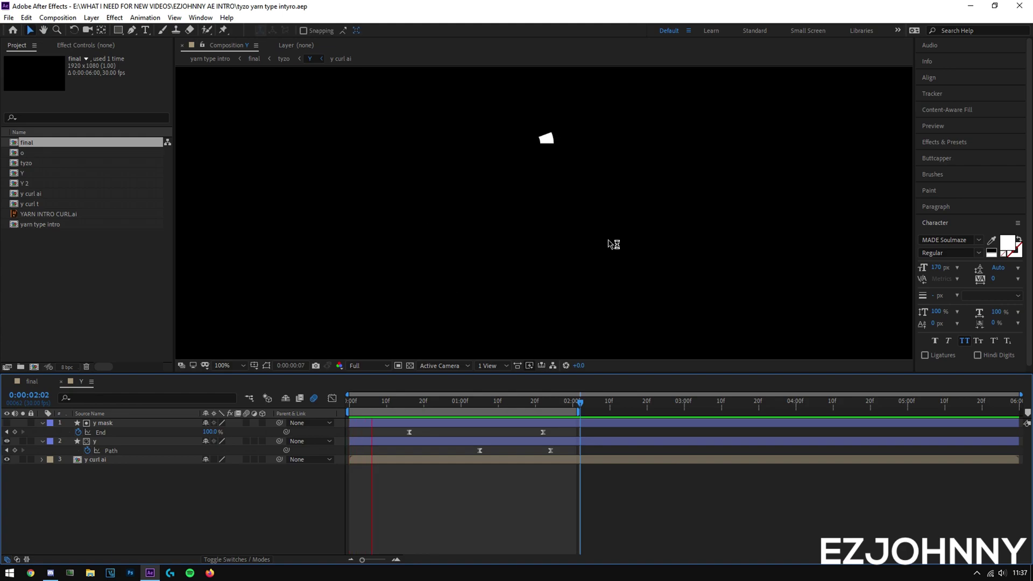
key(space)
drag(529, 407, 400, 420)
key(space)
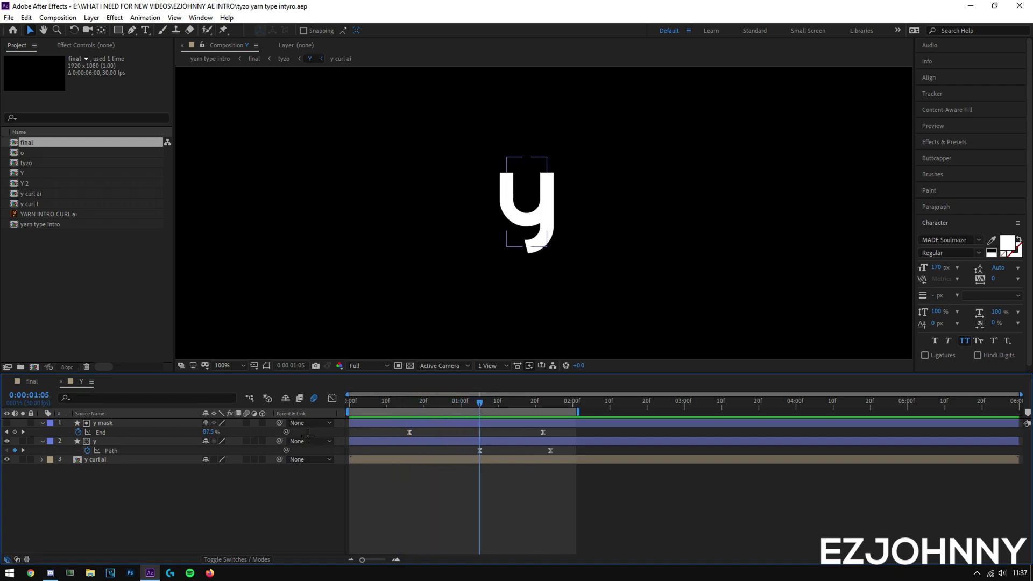
click(32, 381)
key(space)
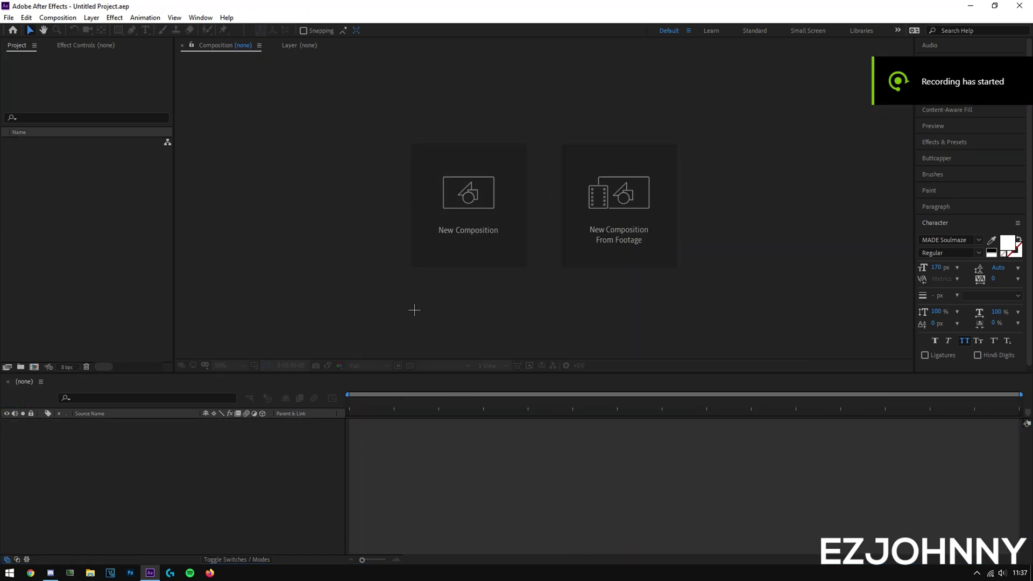
Step: Create a new 1920 x 1080 px composition at 30 frames per second, full resolution, six seconds long, with a black background
click(10, 19)
click(400, 247)
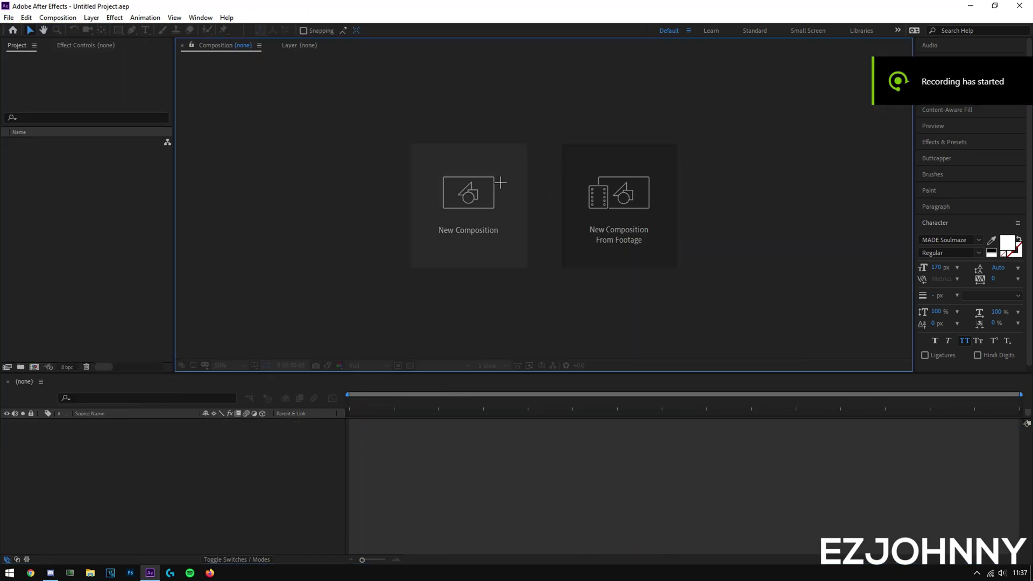
click(469, 223)
click(468, 222)
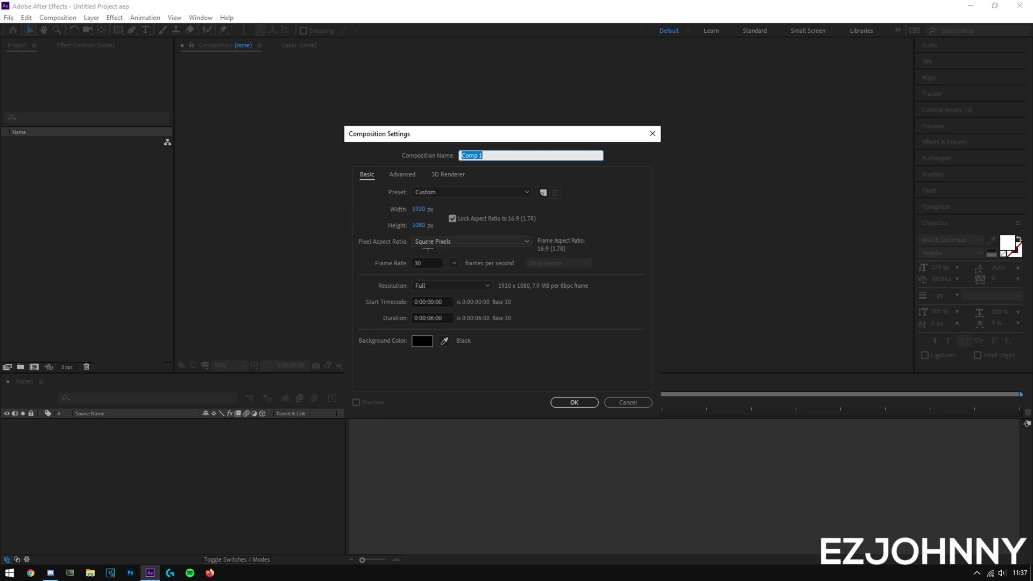
drag(446, 319, 410, 326)
double_click(426, 320)
click(516, 337)
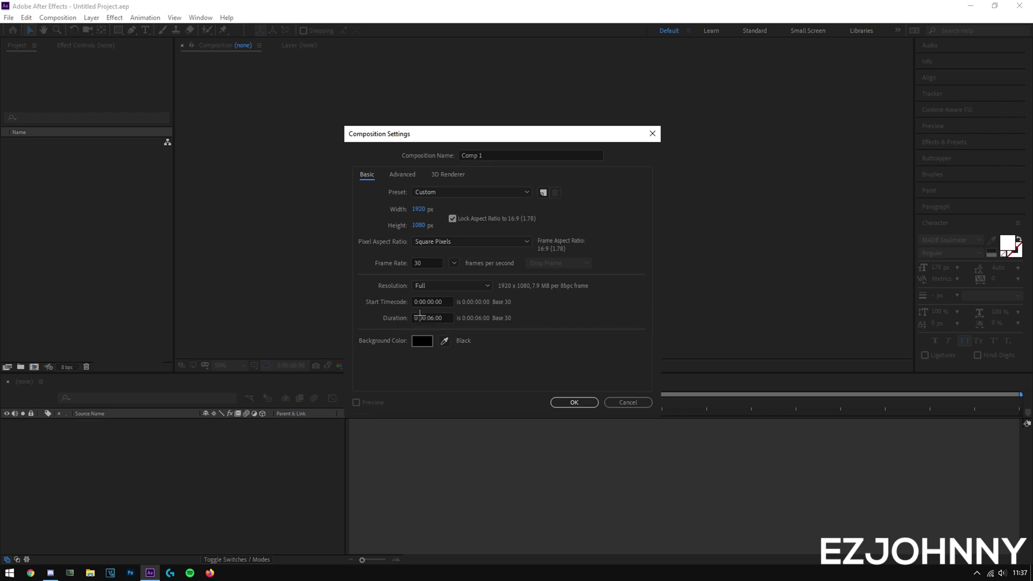
click(450, 285)
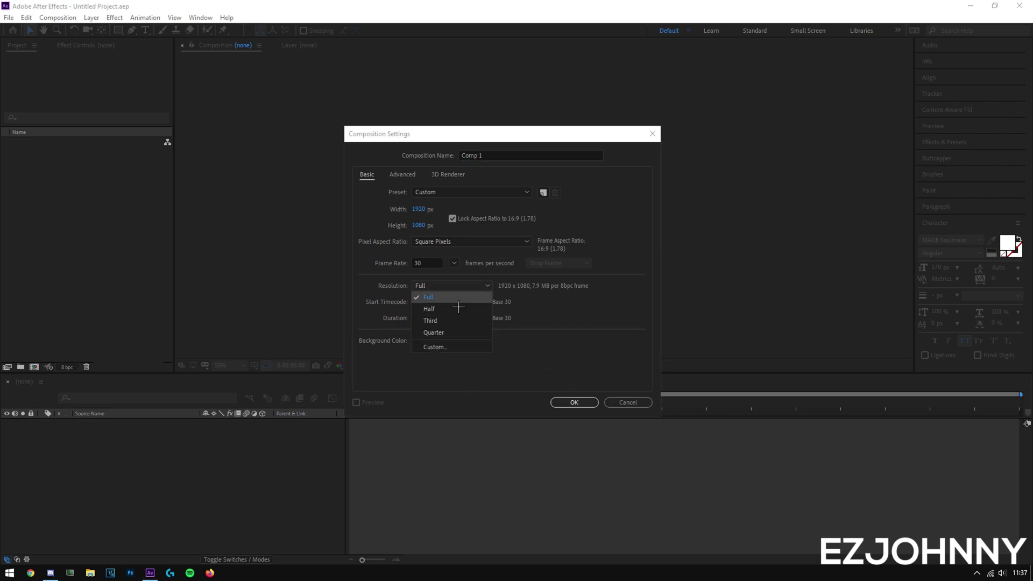
click(463, 297)
click(579, 403)
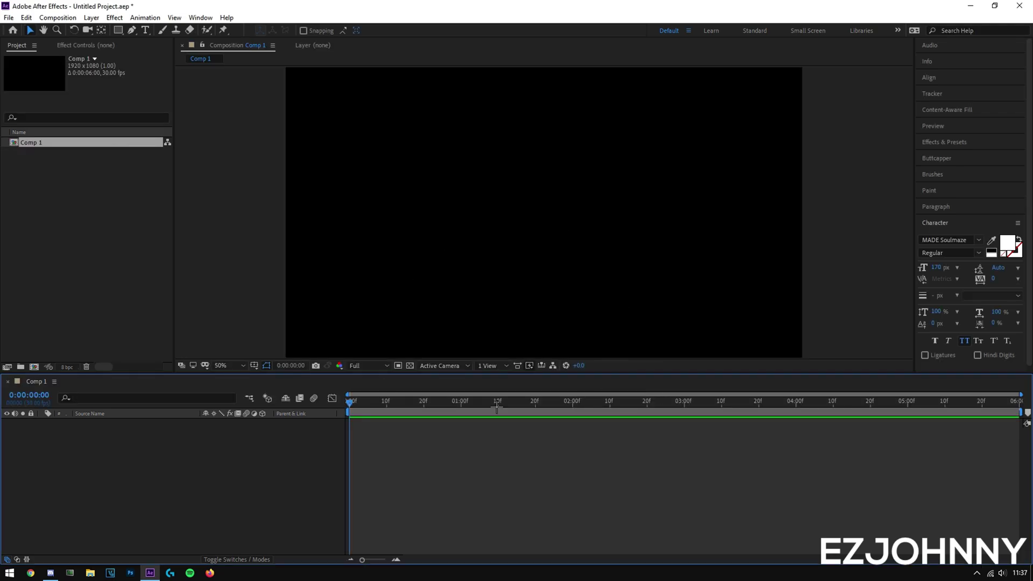
key(space)
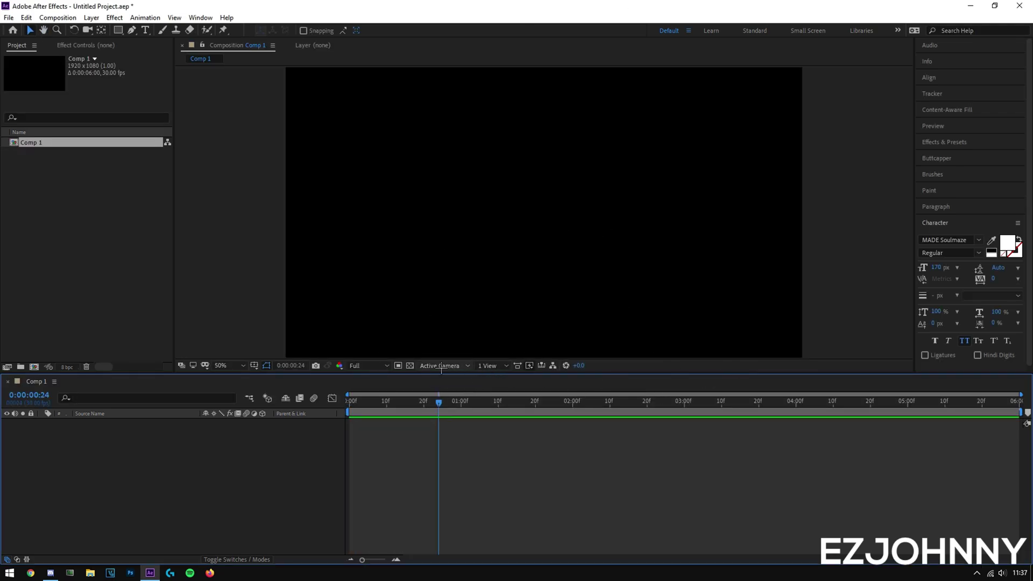
click(409, 365)
click(410, 366)
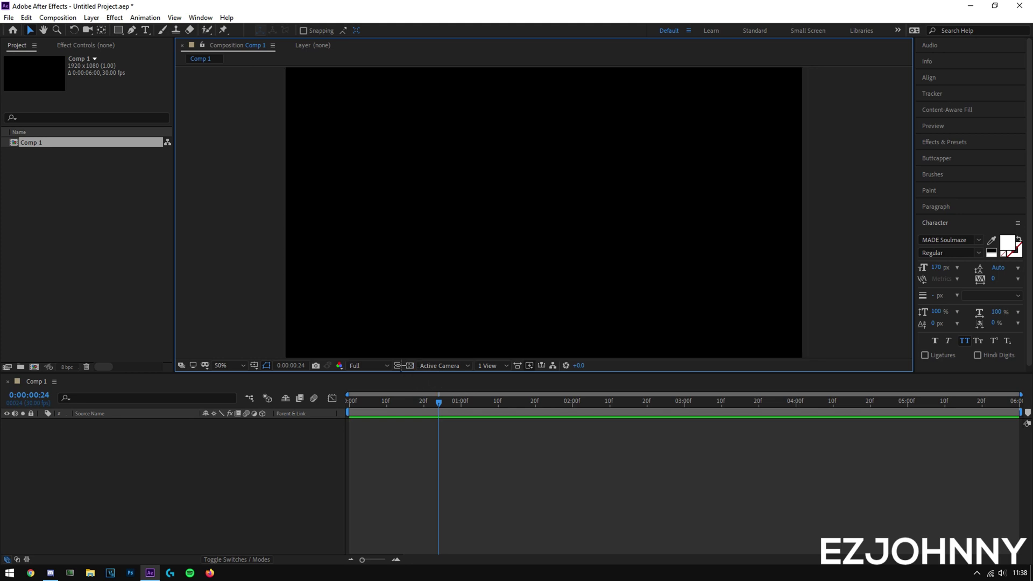
Step: Save the project as yarn in the WHAT I NEED FOR NEW VIDEOS folder
key(ctrl+s)
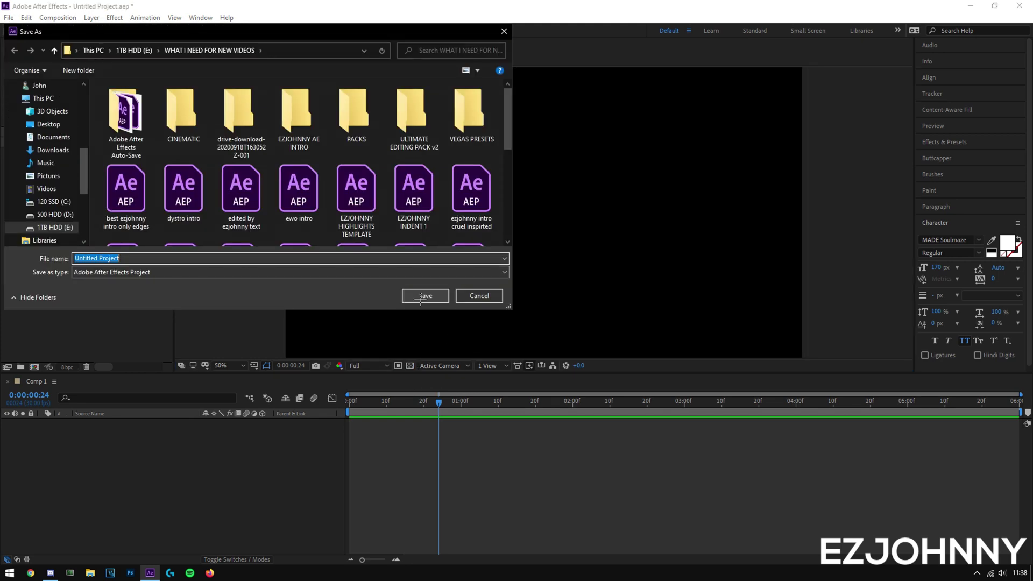
text(yarn)
click(420, 297)
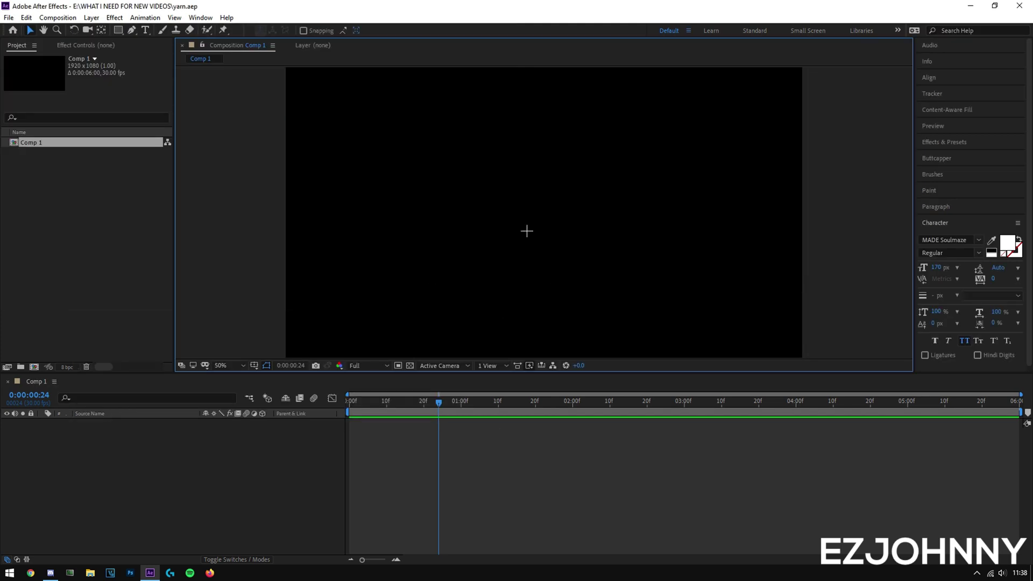
key(space)
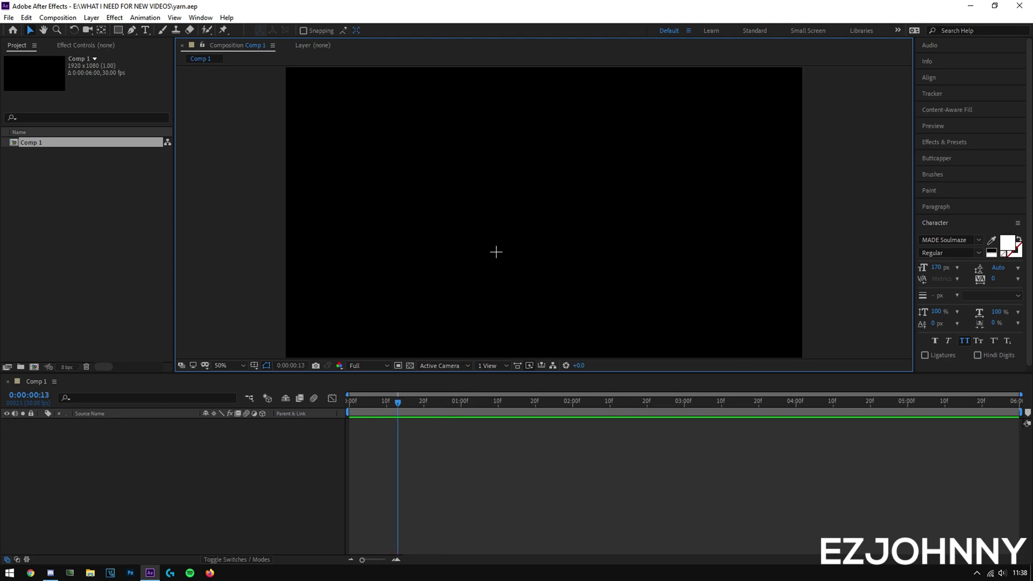
Step: Add a text layer reading "tyzo" in the composition
key(ctrl+t)
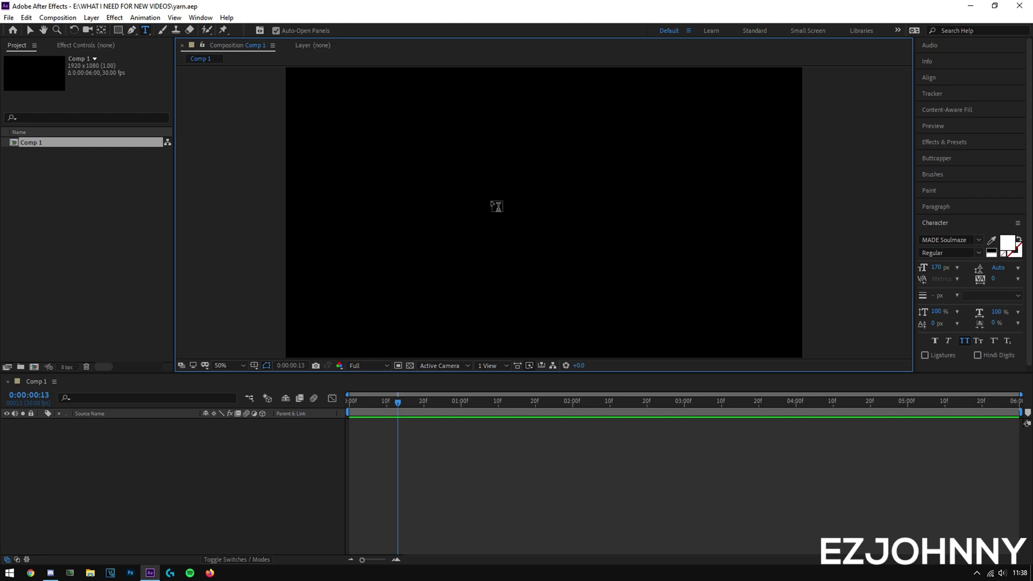
click(496, 213)
text(tyzo)
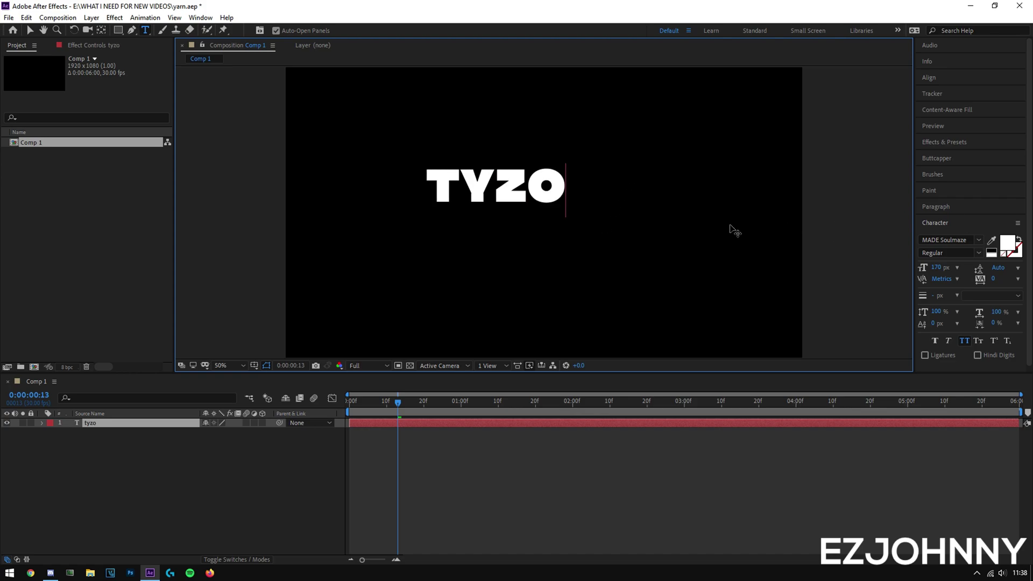
Step: Format the tyzo text in the Digital Video font at 200 px with tracking set to 50
key(ctrl+a)
click(946, 267)
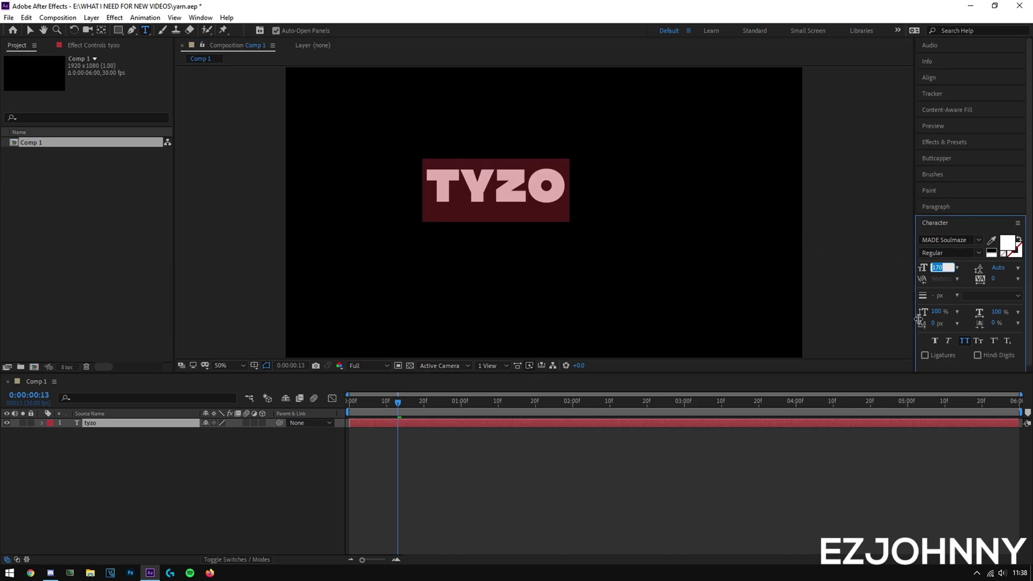
text(200)
click(956, 242)
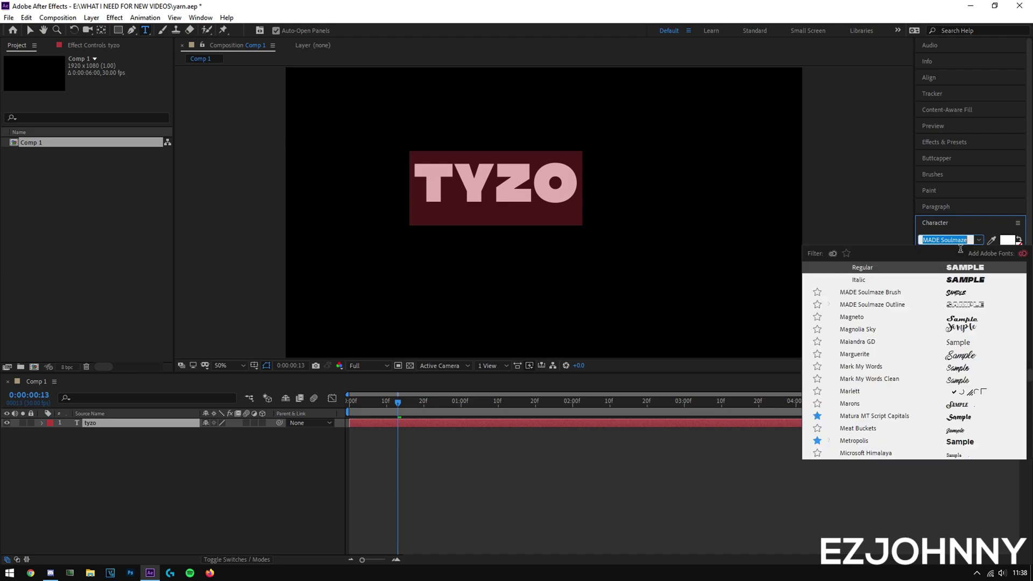
text(dig)
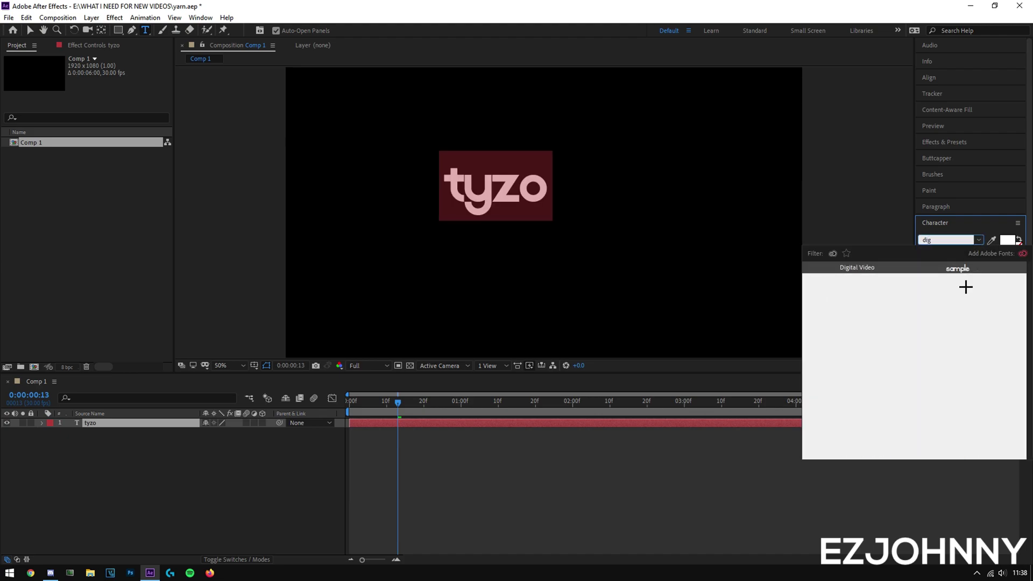
key(Return)
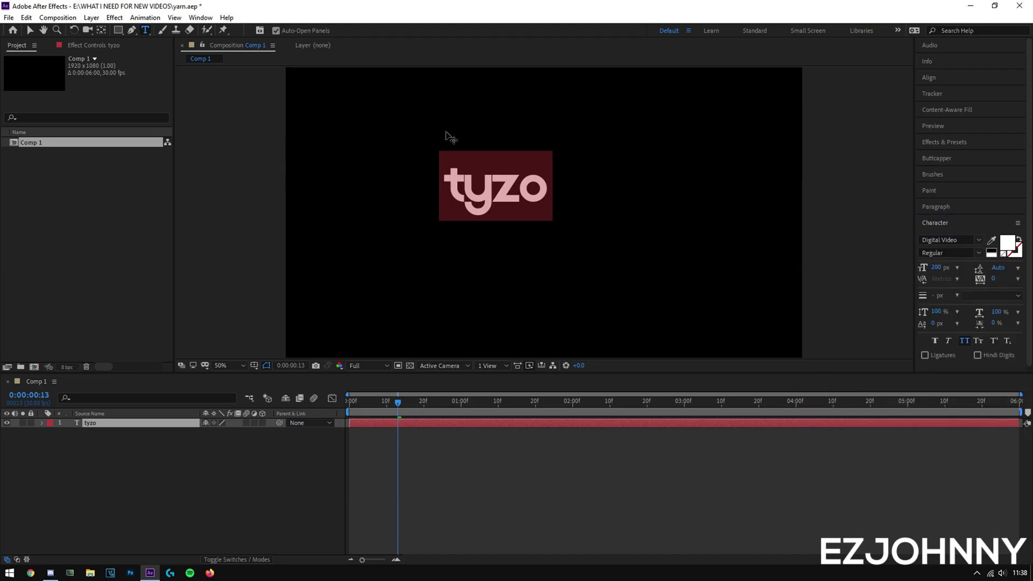
click(994, 278)
text(50)
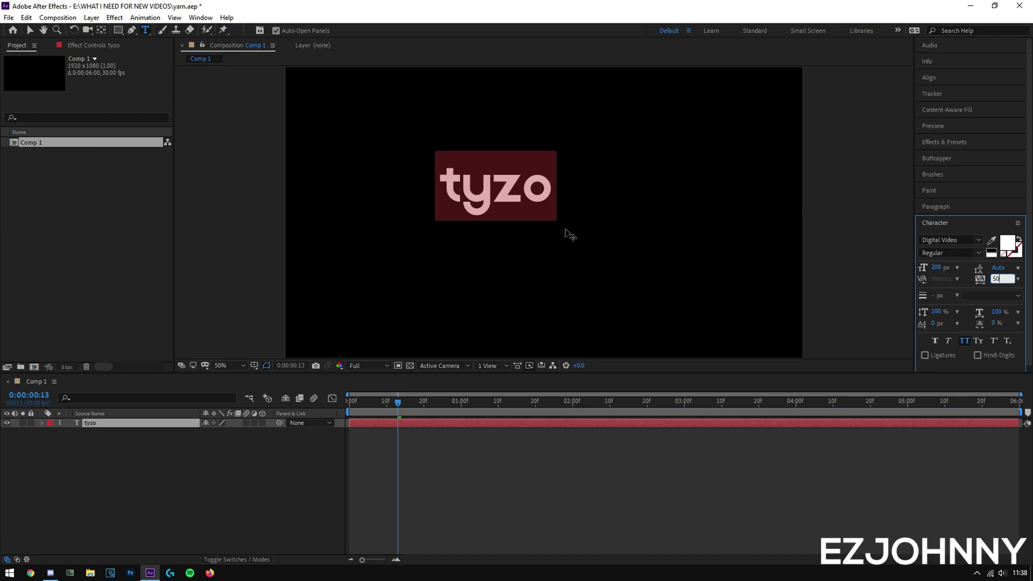
click(310, 506)
Step: Move the tyzo text roughly to the middle of the composition
key(v)
drag(504, 186, 540, 176)
click(299, 518)
click(364, 467)
mouse_move(550, 221)
mouse_down()
mouse_move(536, 219)
mouse_move(564, 236)
mouse_up()
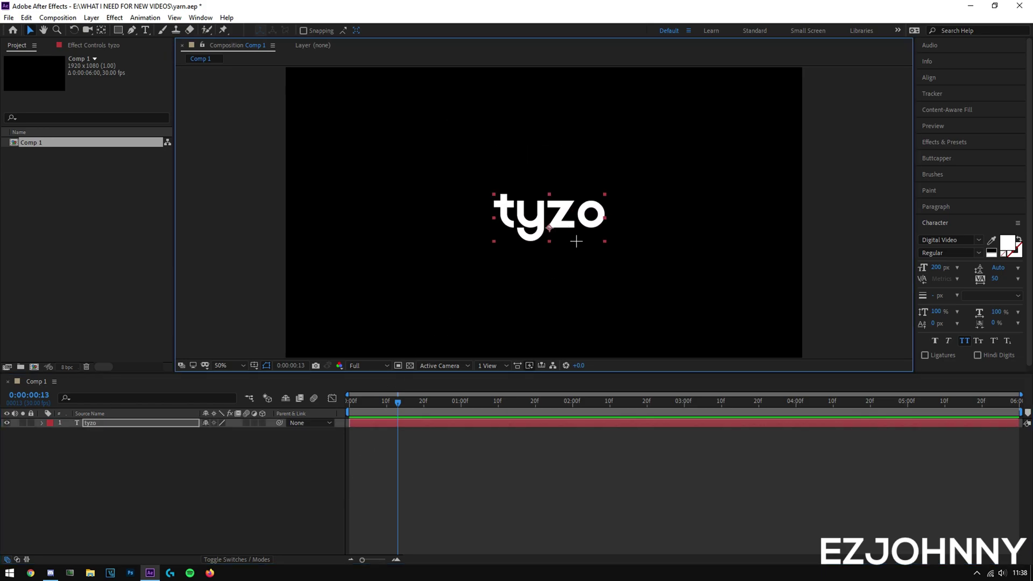
Step: Move the text layer's anchor point up from the baseline to about the middle of the word
key(period)
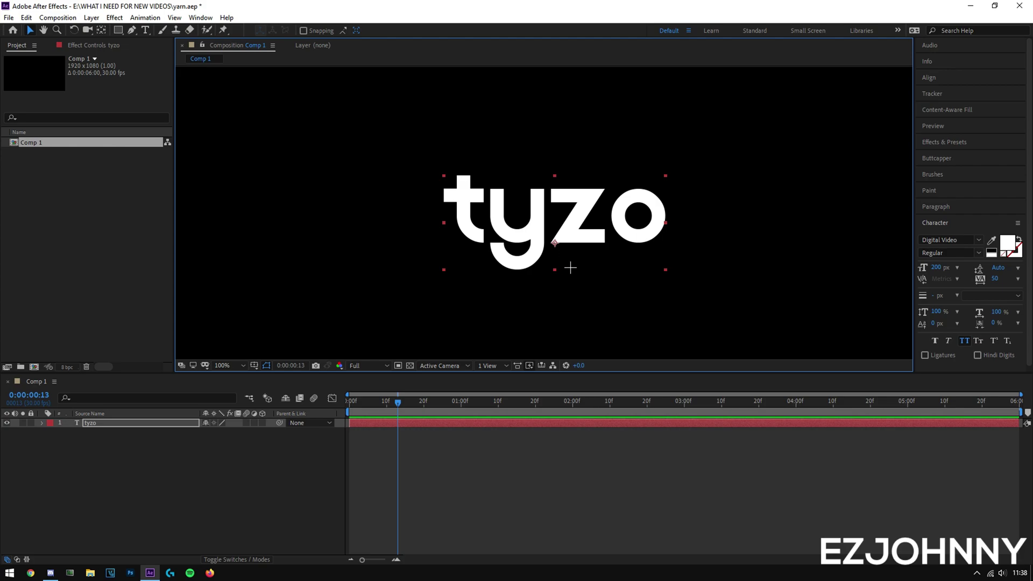
key(y)
drag(555, 243, 556, 229)
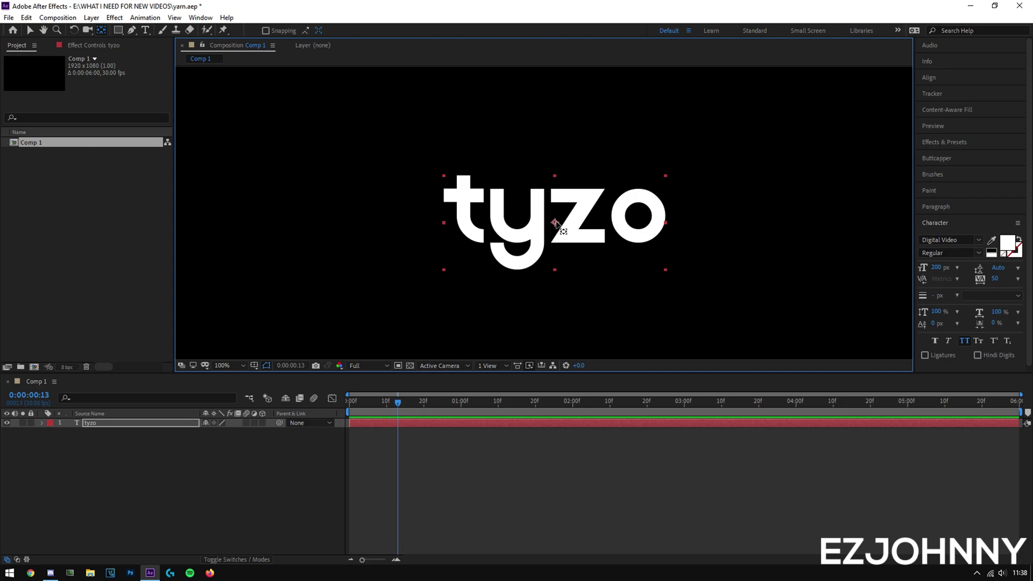
click(282, 489)
click(558, 241)
key(v)
Step: Align the tyzo text layer to the composition's centre horizontally and vertically
click(947, 79)
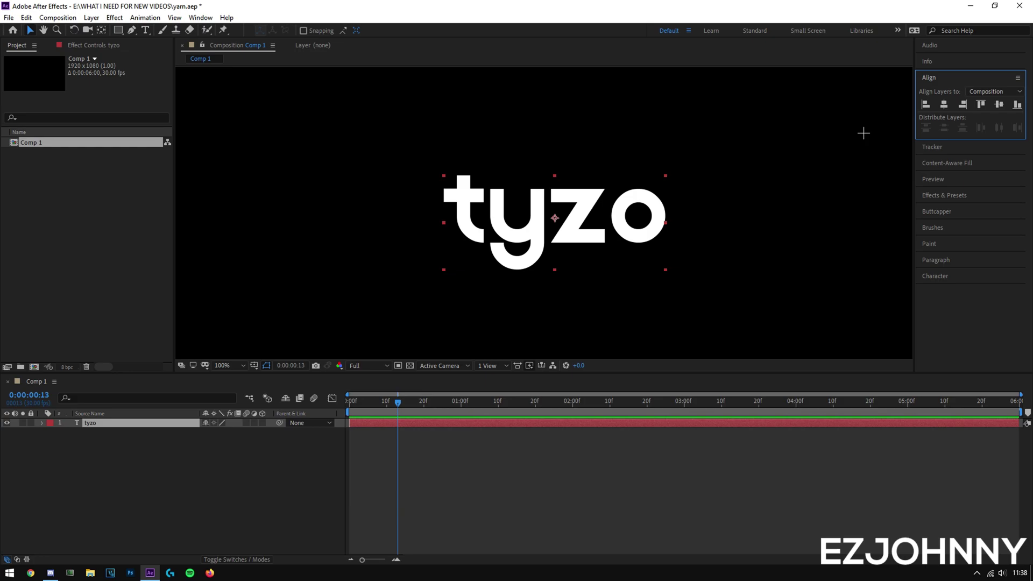
click(944, 104)
click(999, 104)
key(comma)
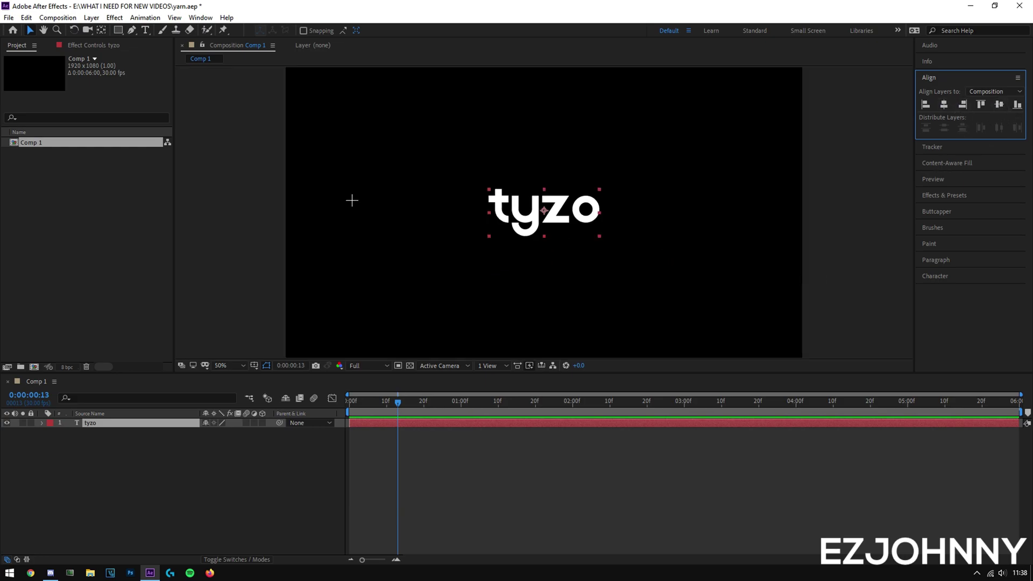
click(210, 18)
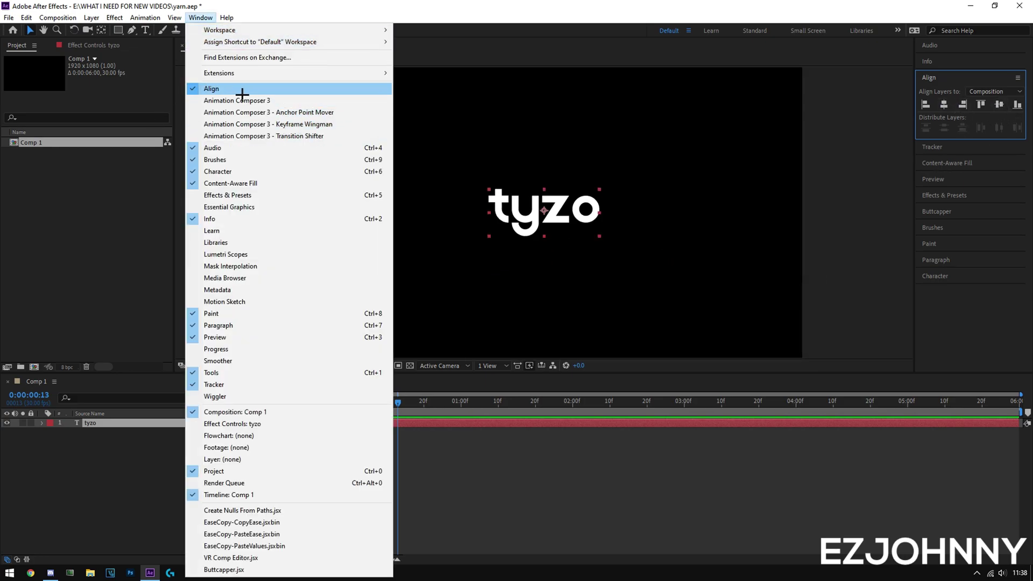
click(546, 308)
scroll(546, 308, down, 1)
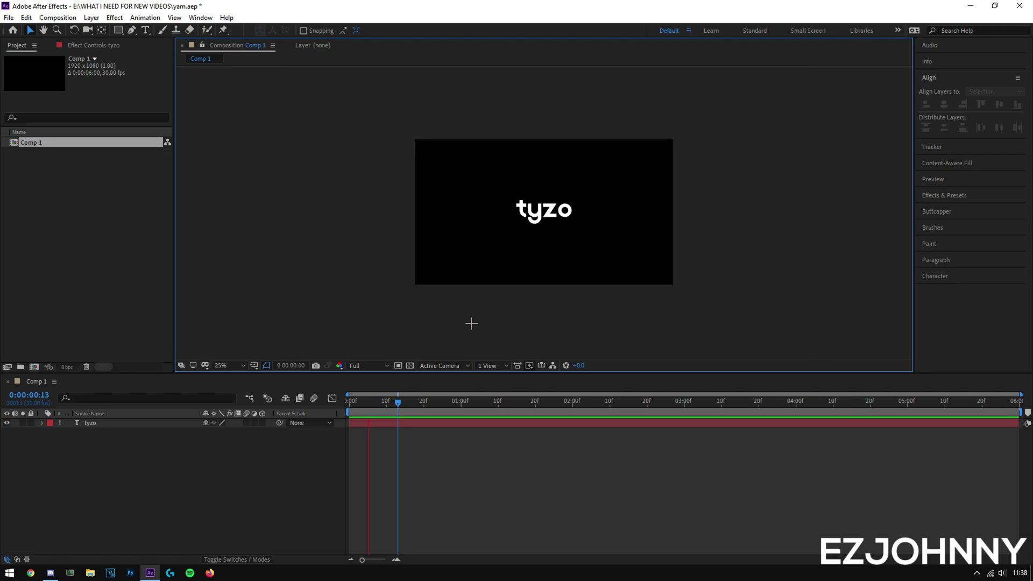
scroll(528, 267, up, 3)
key(space)
drag(452, 404, 395, 418)
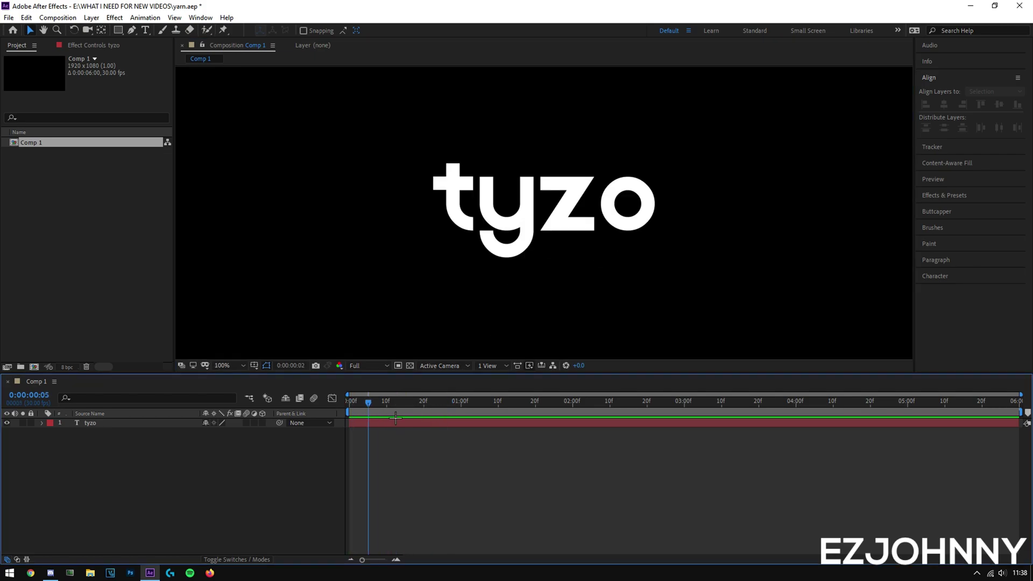
key(space)
Step: Create shapes from the tyzo text layer at the start of the timeline and select the resulting outlines layer
click(95, 424)
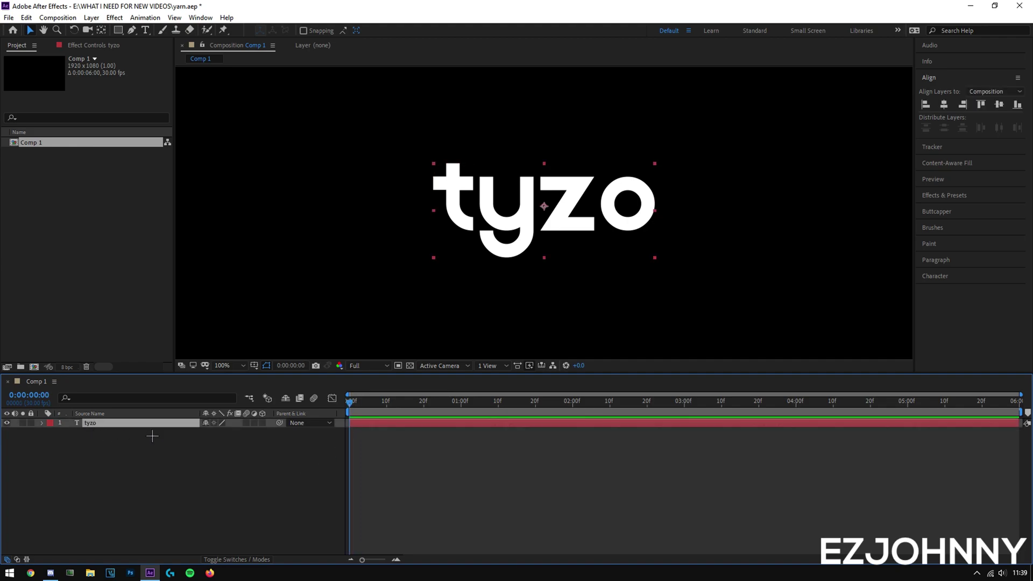
right_click(107, 424)
click(123, 451)
click(94, 424)
right_click(120, 434)
mouse_move(172, 351)
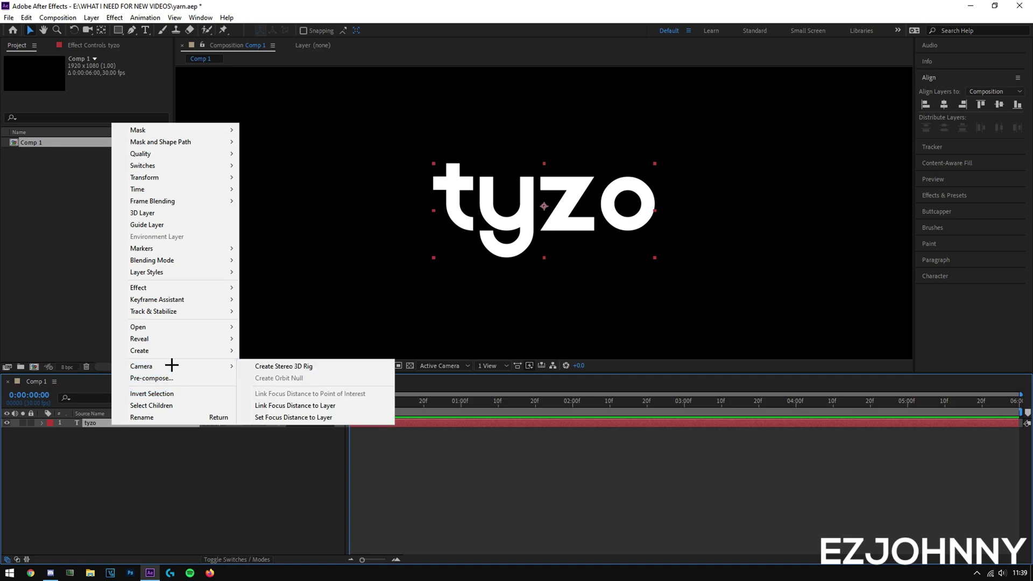
click(357, 367)
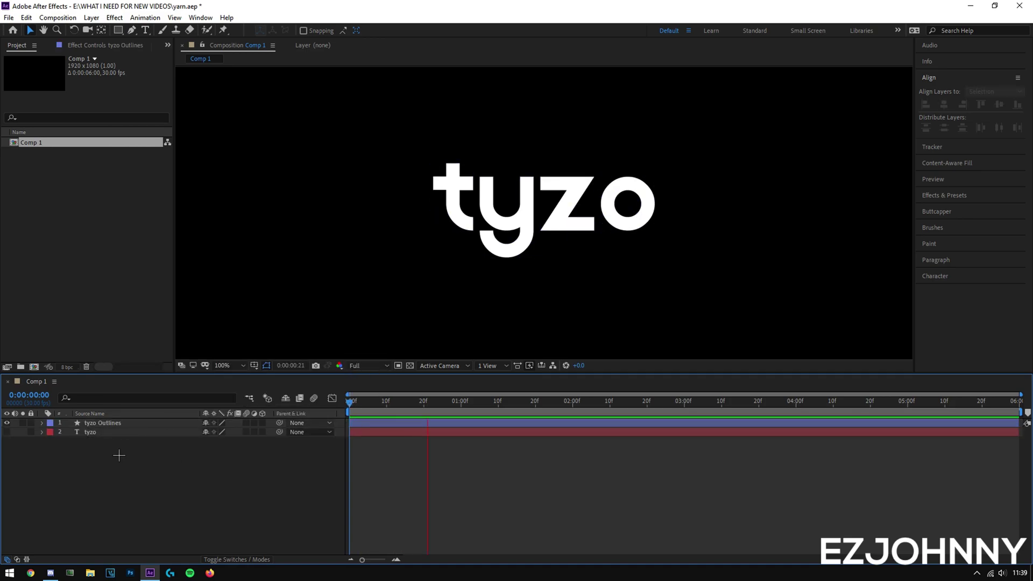
click(180, 433)
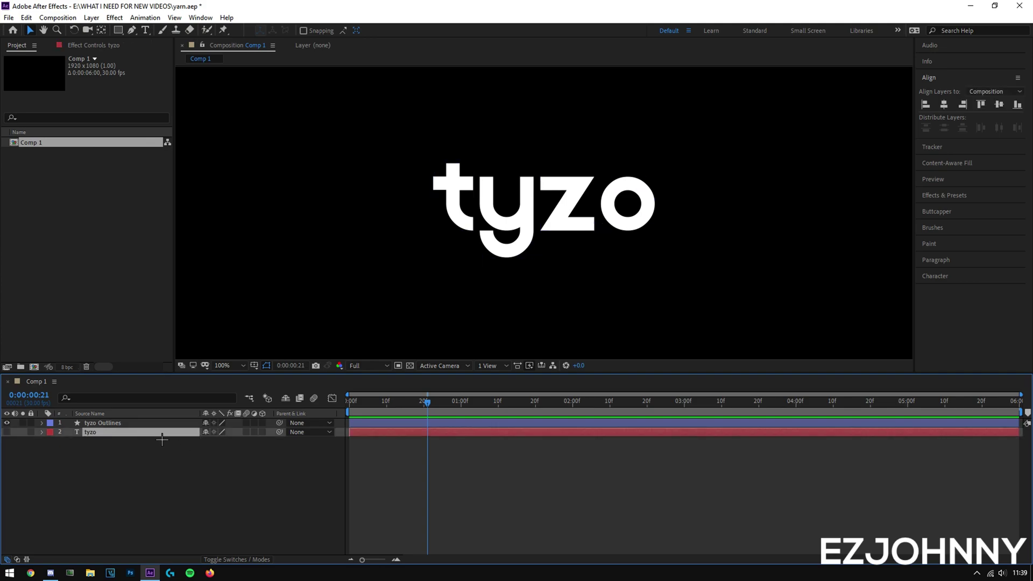
click(164, 423)
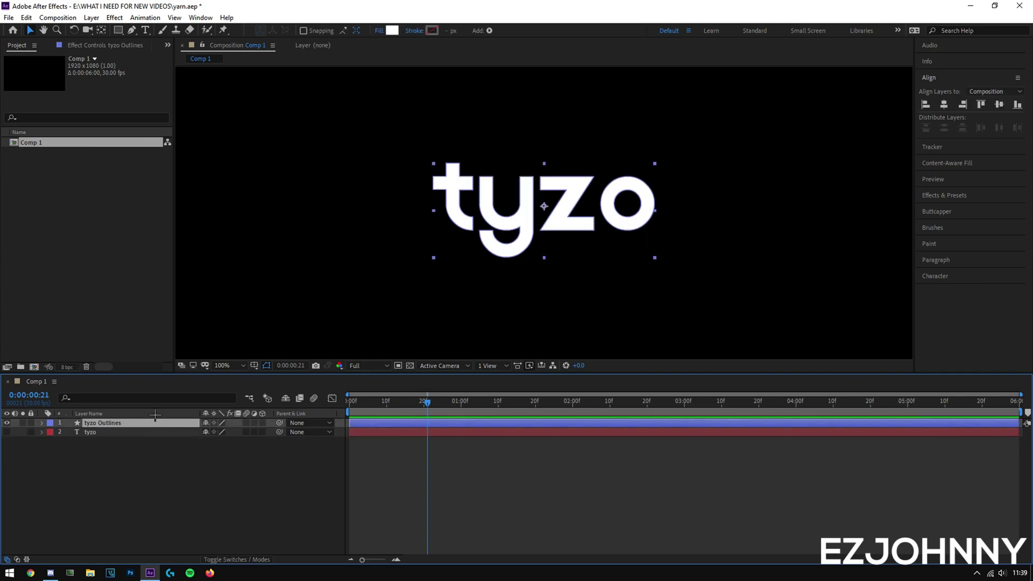
Step: Filter the tyzo Outlines layer's properties by "path" and check the visibility of the t shape
click(152, 400)
text(path)
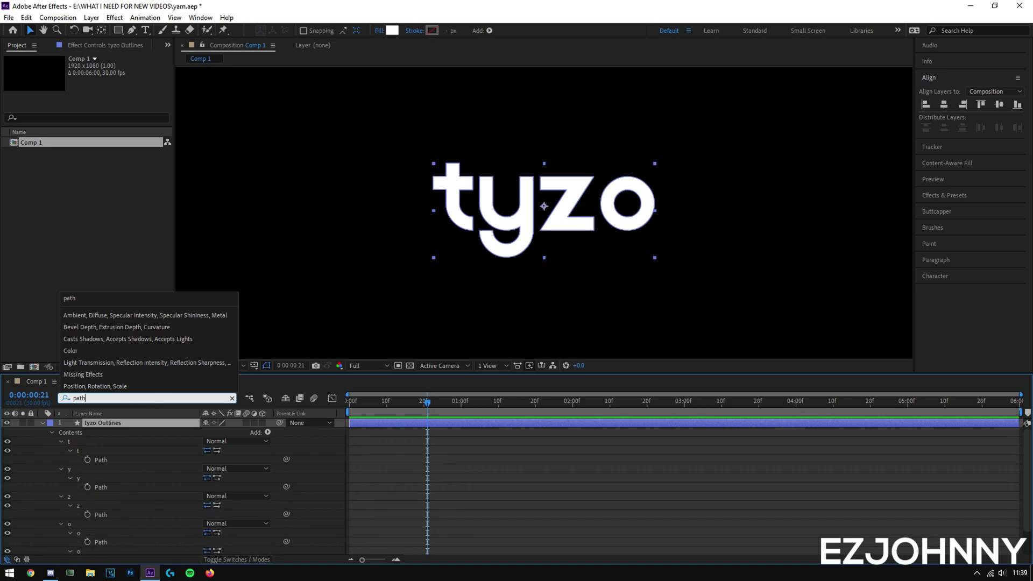
click(63, 485)
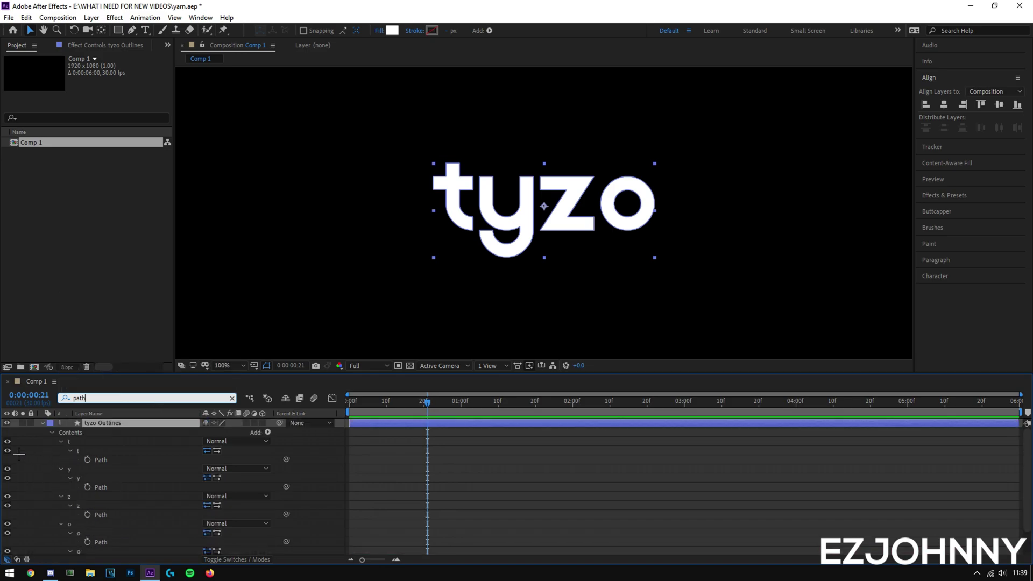
click(7, 451)
click(7, 451)
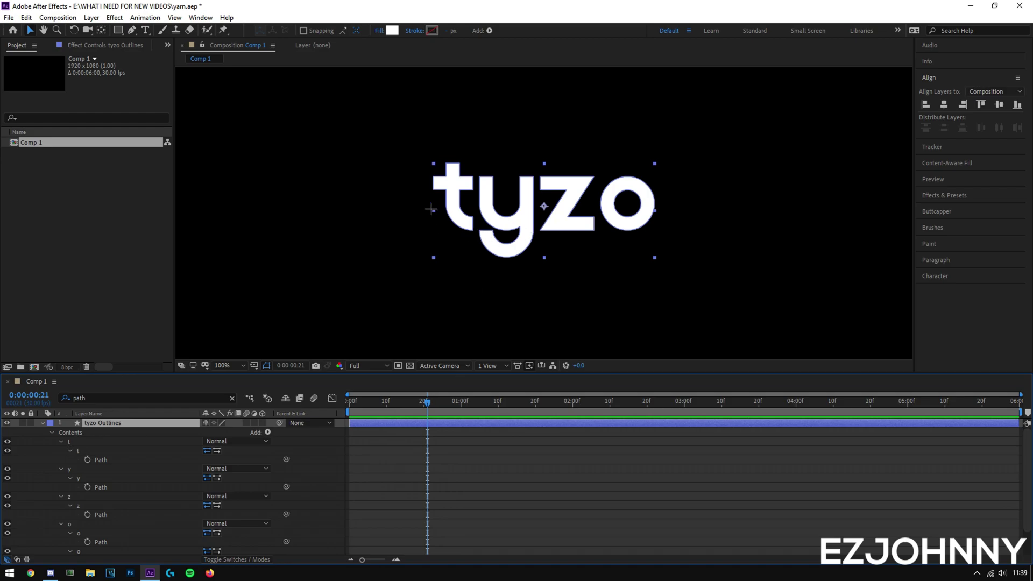
Step: Delete the t, z and o shapes from the tyzo Outlines layer, keeping only the y
double_click(467, 211)
key(Delete)
double_click(554, 226)
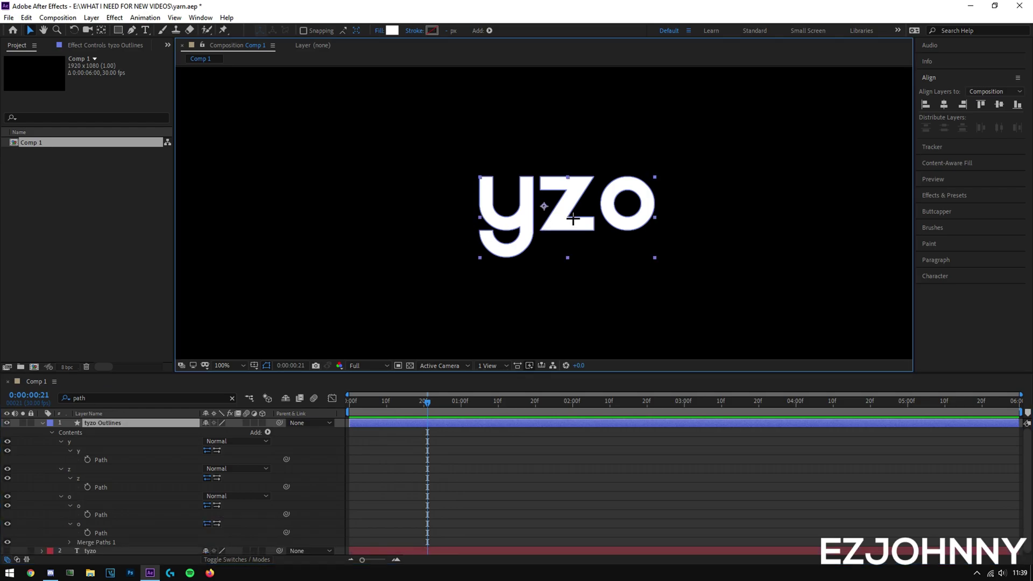
key(Delete)
key(Delete)
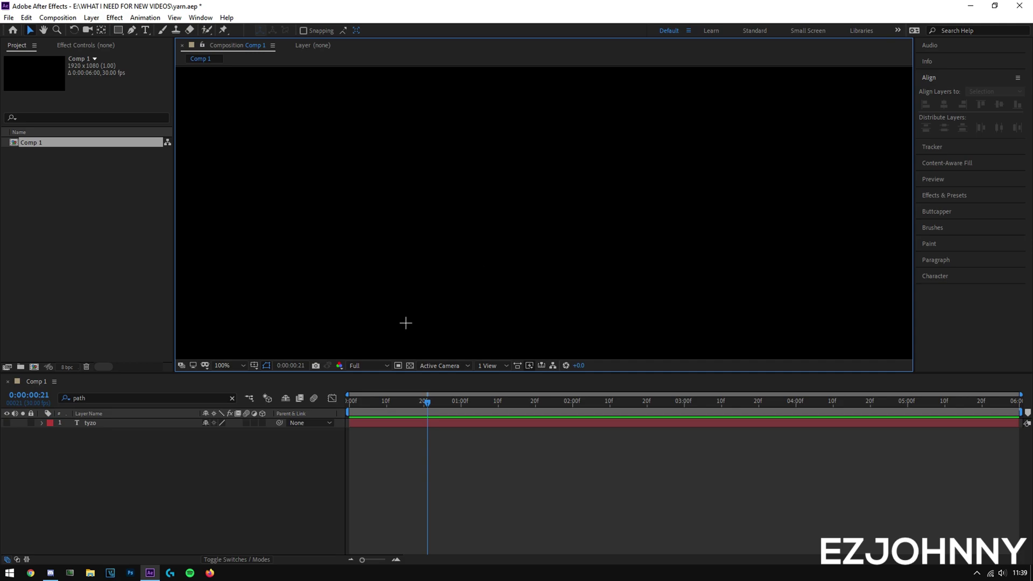
key(ctrl+z)
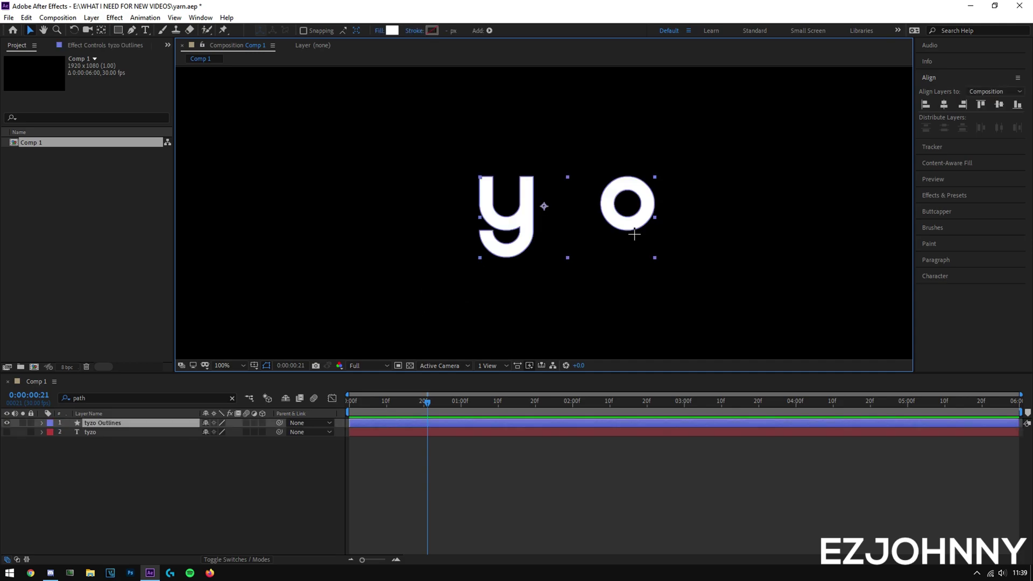
click(464, 270)
click(615, 203)
double_click(615, 203)
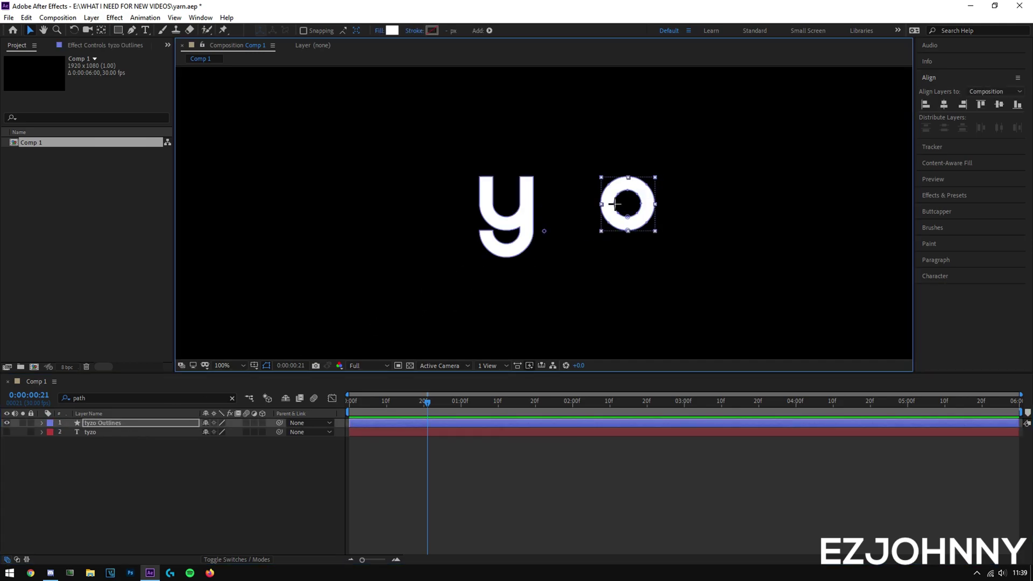
key(Delete)
click(268, 480)
scroll(502, 218, down, 1)
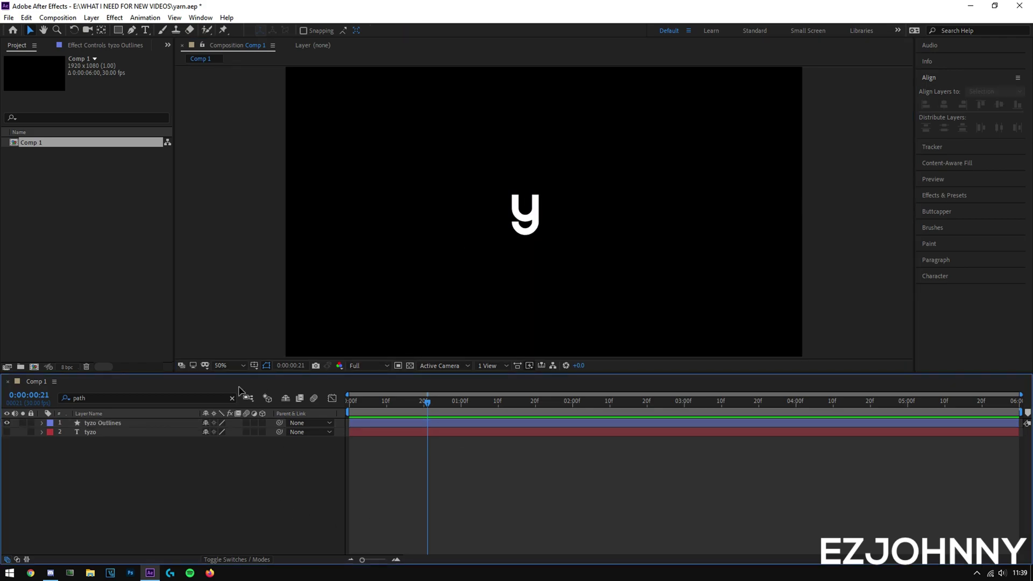
Step: Rename the tyzo Outlines layer to "y base"
click(140, 425)
key(Return)
text(y bas)
key(Return)
key(Return)
click(144, 422)
text(e)
key(Return)
click(576, 286)
scroll(544, 225, up, 2)
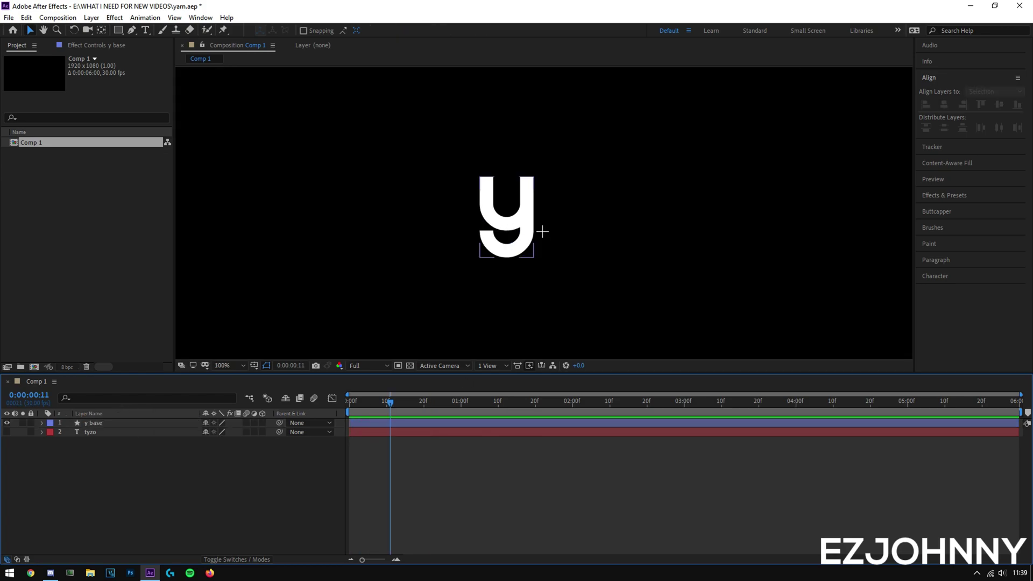
click(530, 230)
scroll(619, 233, down, 4)
scroll(635, 235, up, 1)
click(630, 303)
scroll(563, 236, up, 3)
scroll(559, 221, down, 3)
key(slash)
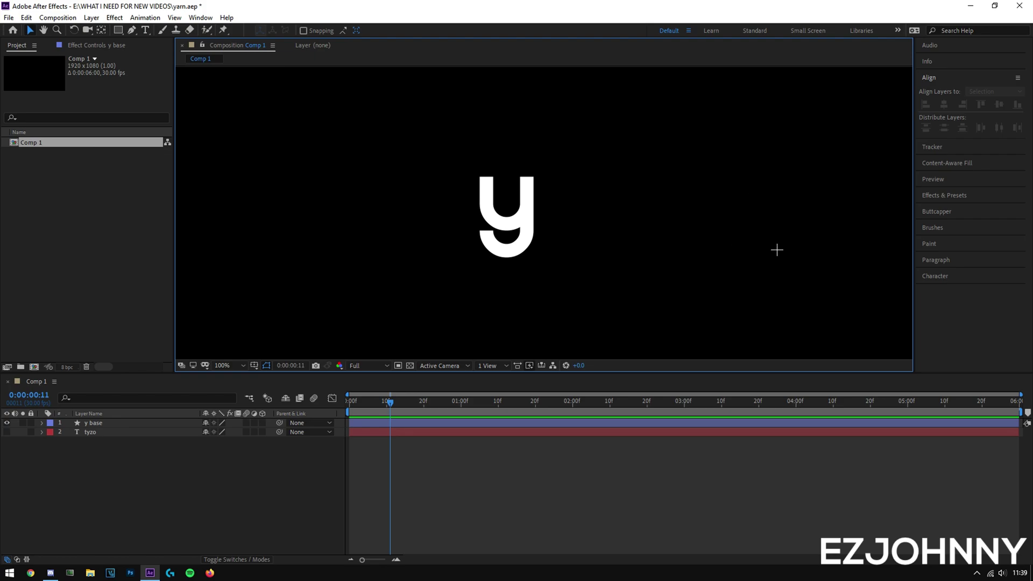
scroll(577, 261, up, 4)
scroll(568, 262, down, 2)
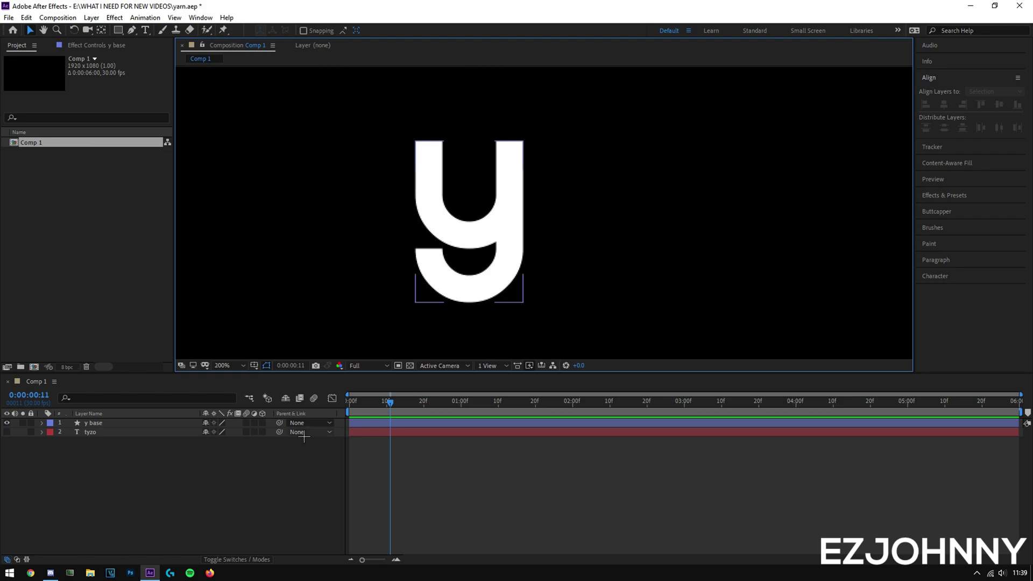
click(267, 466)
Step: Import the YARN INTRO CURL.ai file into the project
click(8, 17)
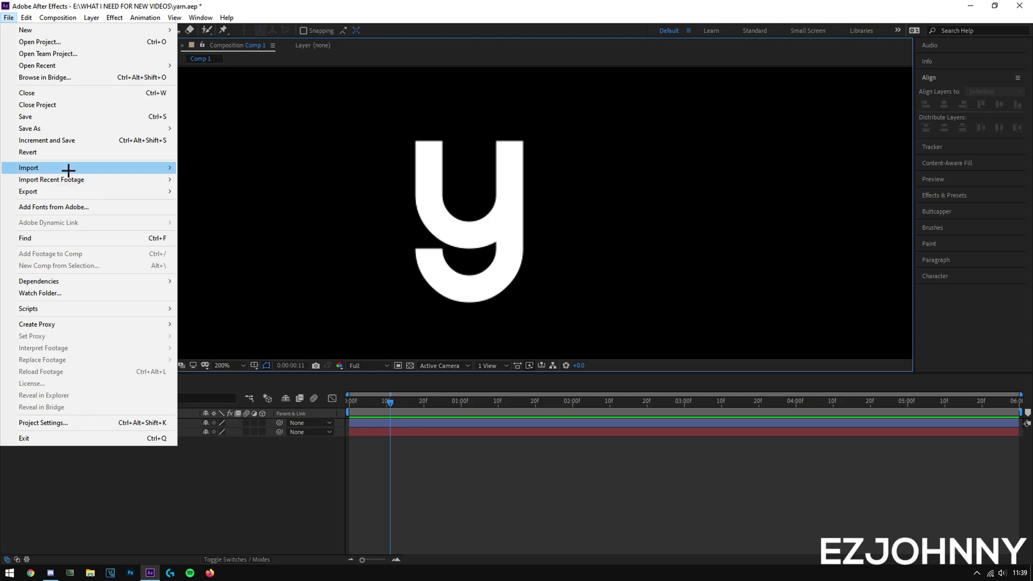
mouse_move(68, 170)
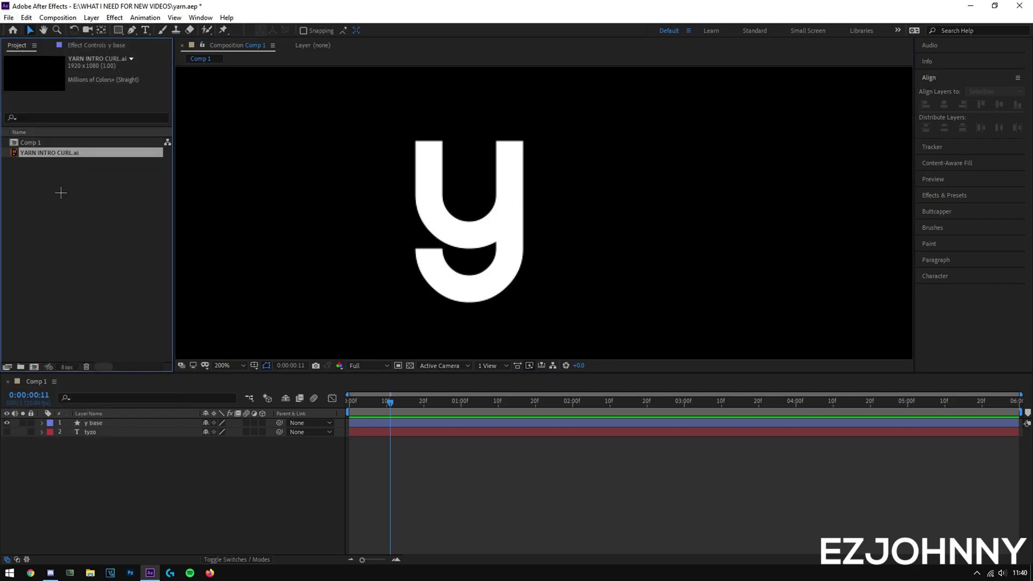
click(73, 168)
click(71, 155)
click(94, 188)
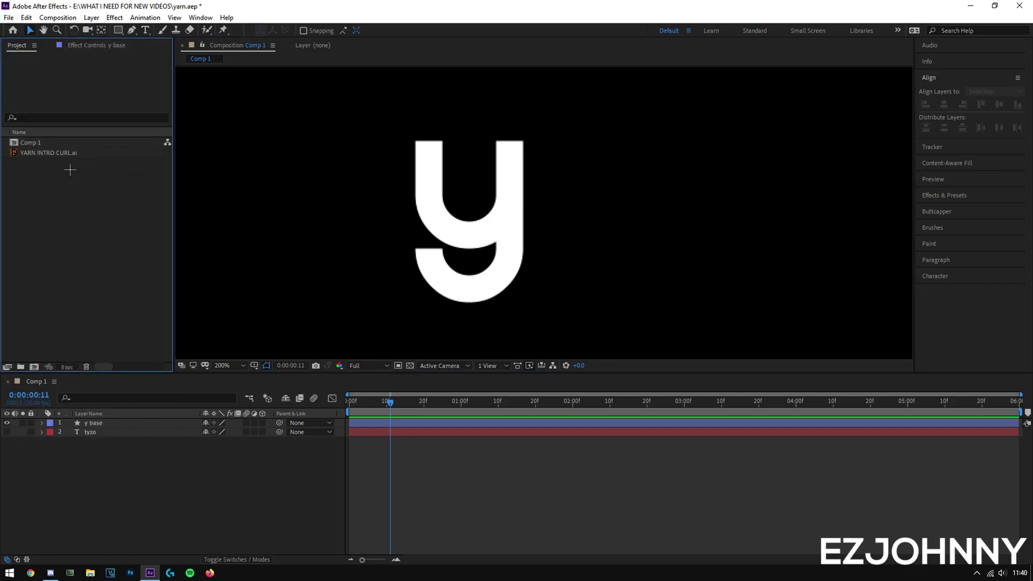
click(80, 155)
mouse_move(67, 156)
mouse_down()
mouse_move(341, 233)
mouse_move(58, 161)
mouse_up()
scroll(368, 239, down, 2)
click(67, 171)
click(61, 155)
click(39, 238)
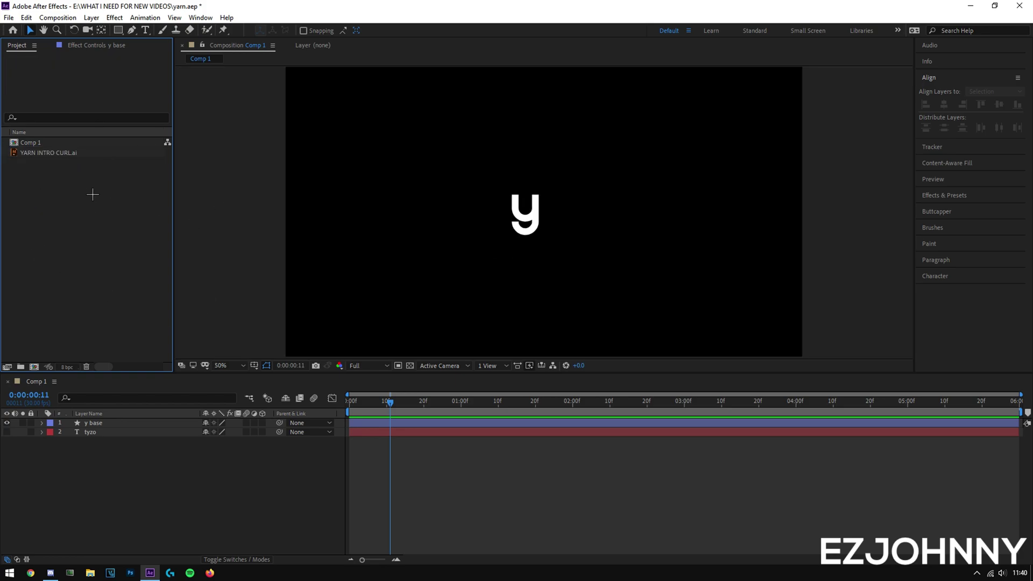
Step: Add YARN INTRO CURL.ai to the composition and check its black curl shape against the transparency grid
drag(64, 152, 530, 218)
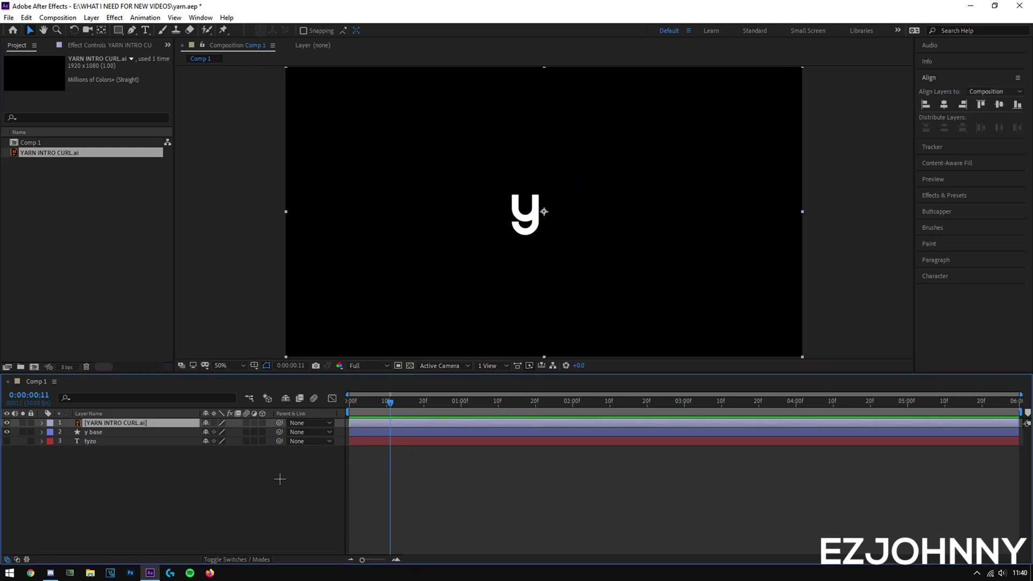
click(410, 366)
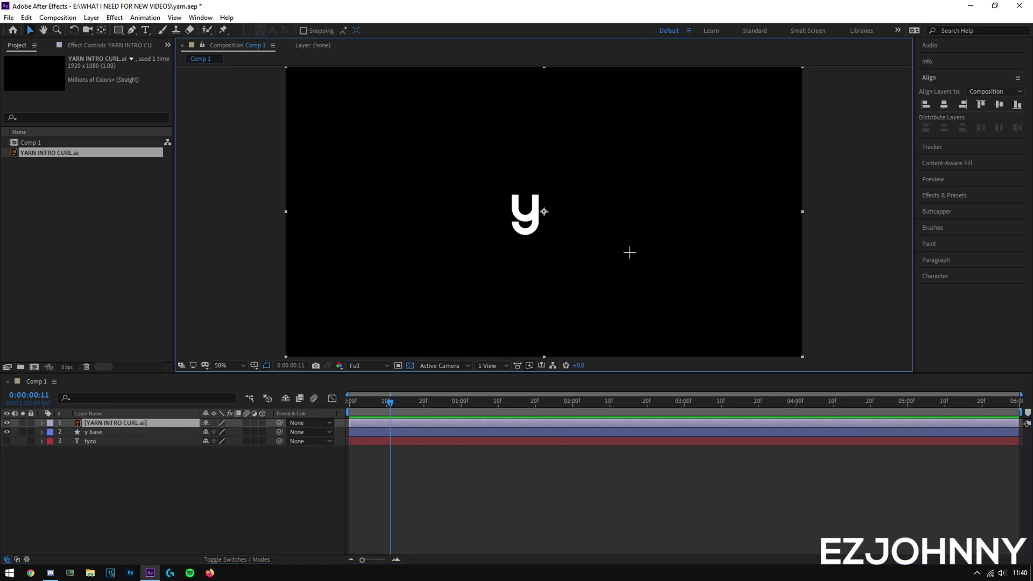
key(slash)
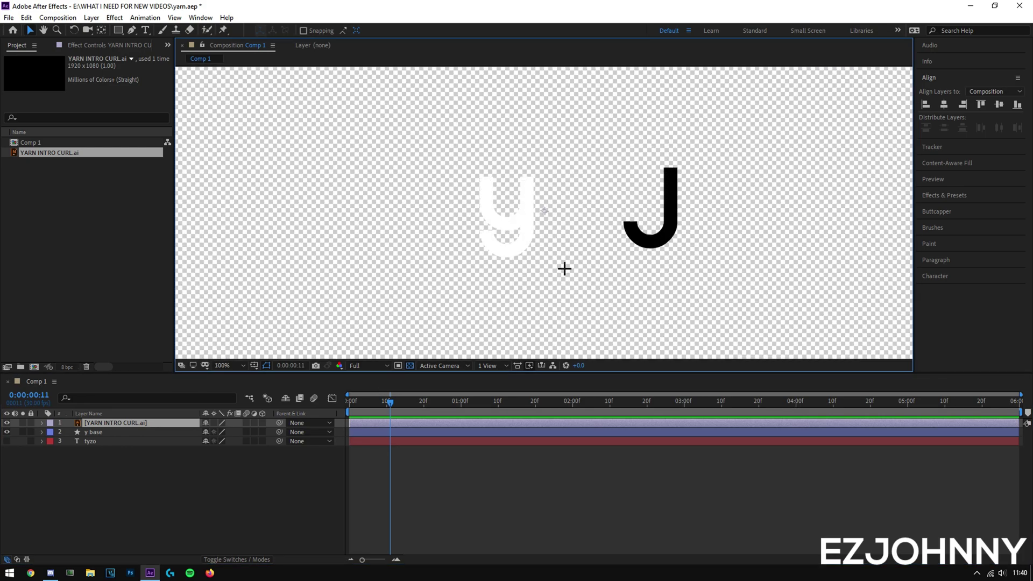
click(410, 366)
click(150, 477)
Step: Create shapes from the YARN INTRO CURL.ai vector layer
click(139, 423)
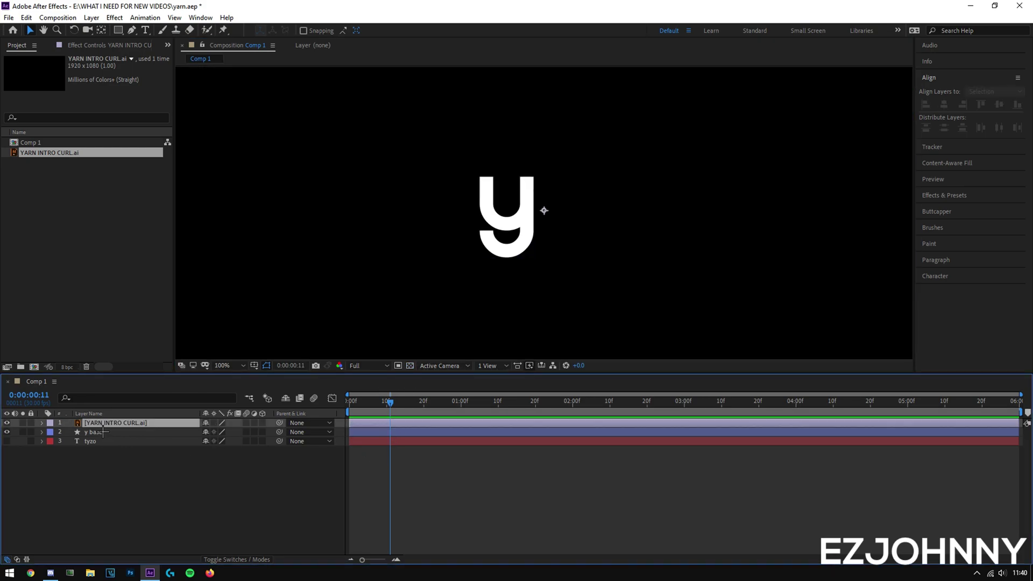
right_click(139, 430)
mouse_move(178, 349)
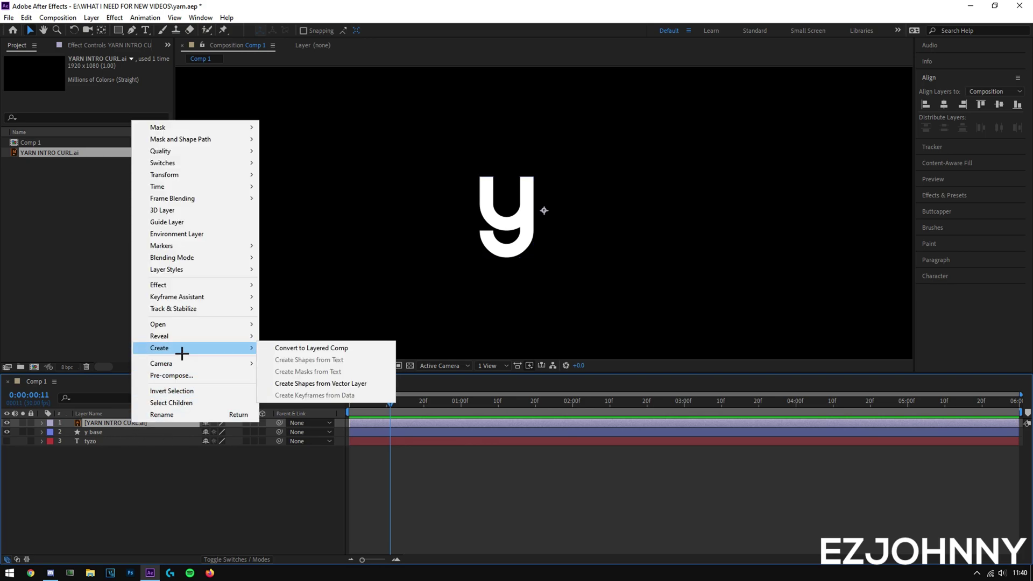
click(393, 384)
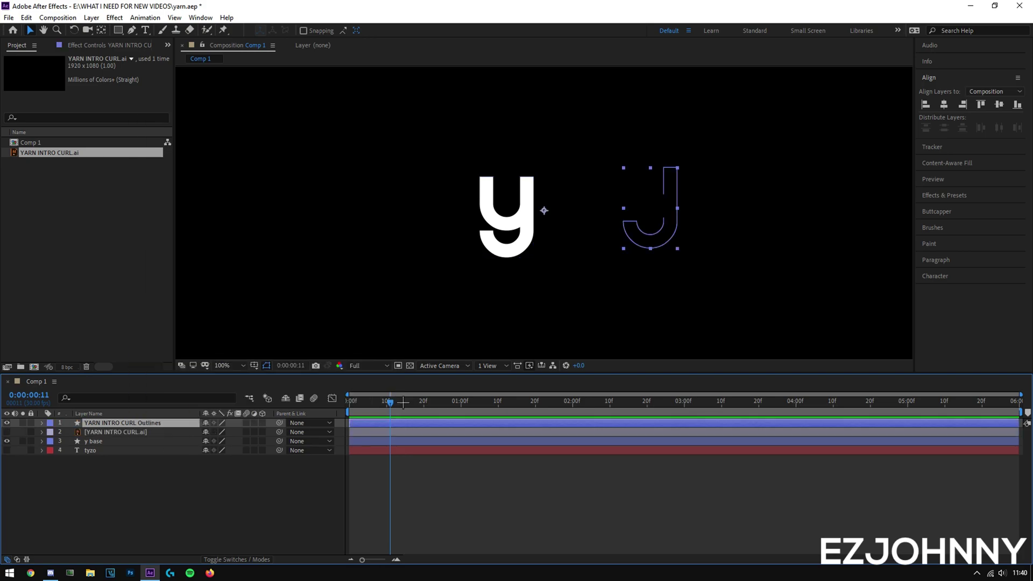
click(121, 499)
Step: Delete the original YARN INTRO CURL.ai layer from the composition and save the project
click(187, 433)
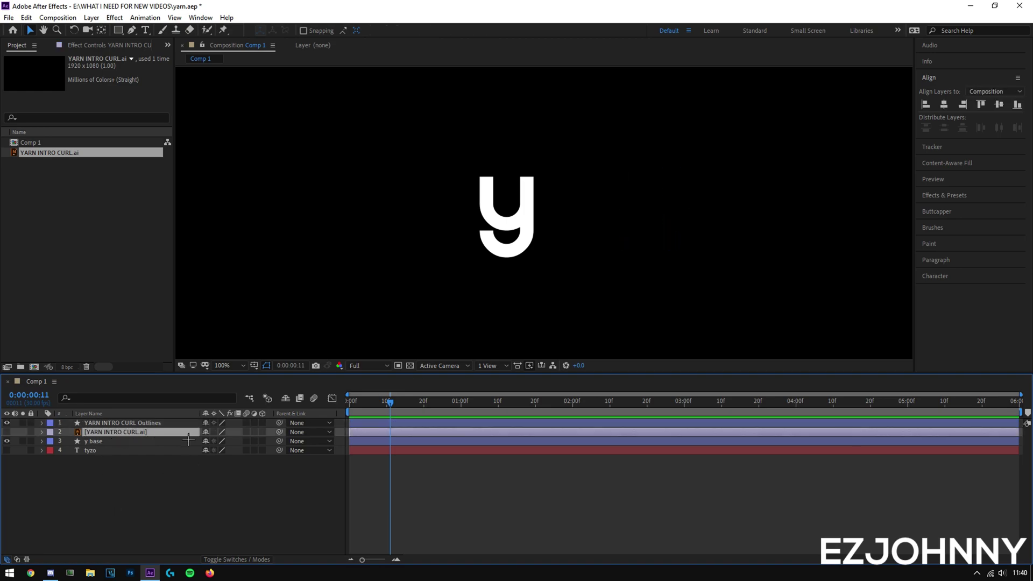
key(Delete)
key(ctrl+s)
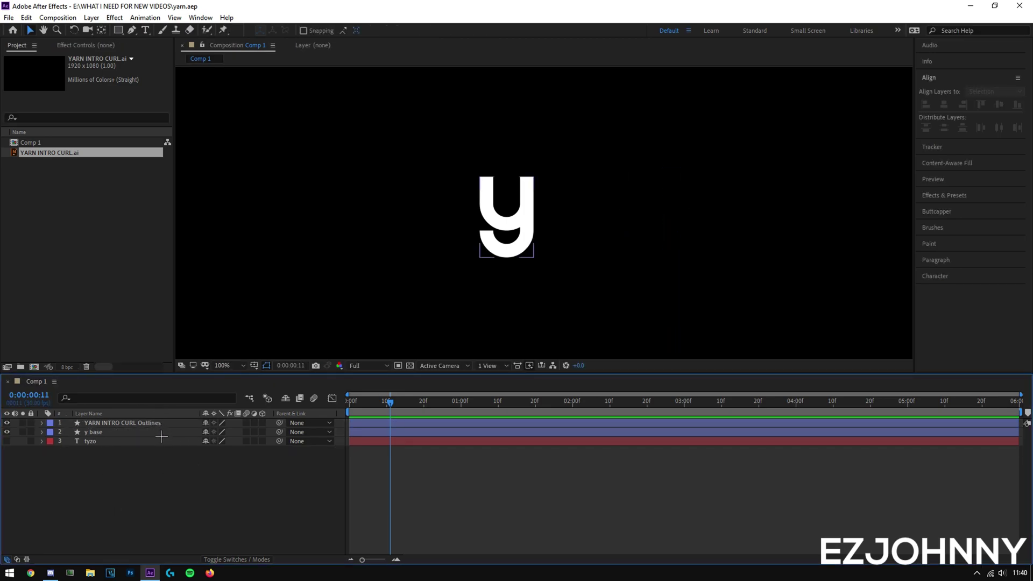
Step: Apply the Fill effect to the YARN INTRO CURL Outlines layer
click(632, 173)
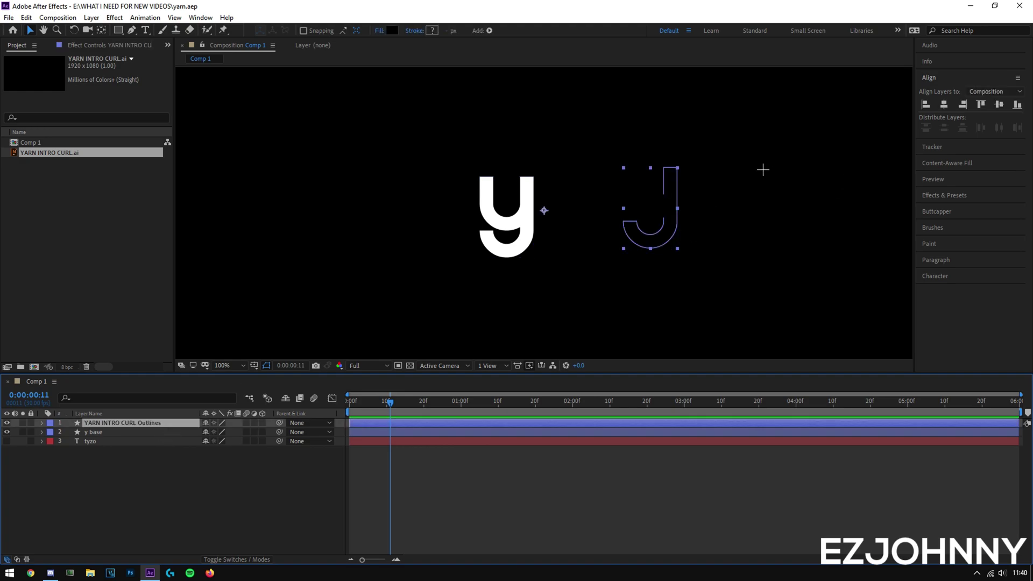
click(969, 196)
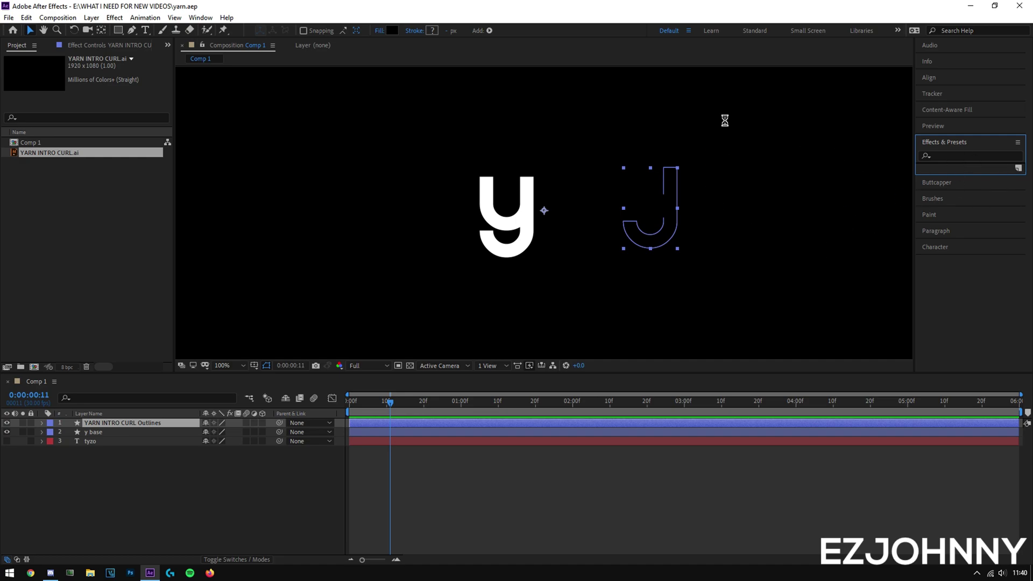
click(962, 156)
text(fill)
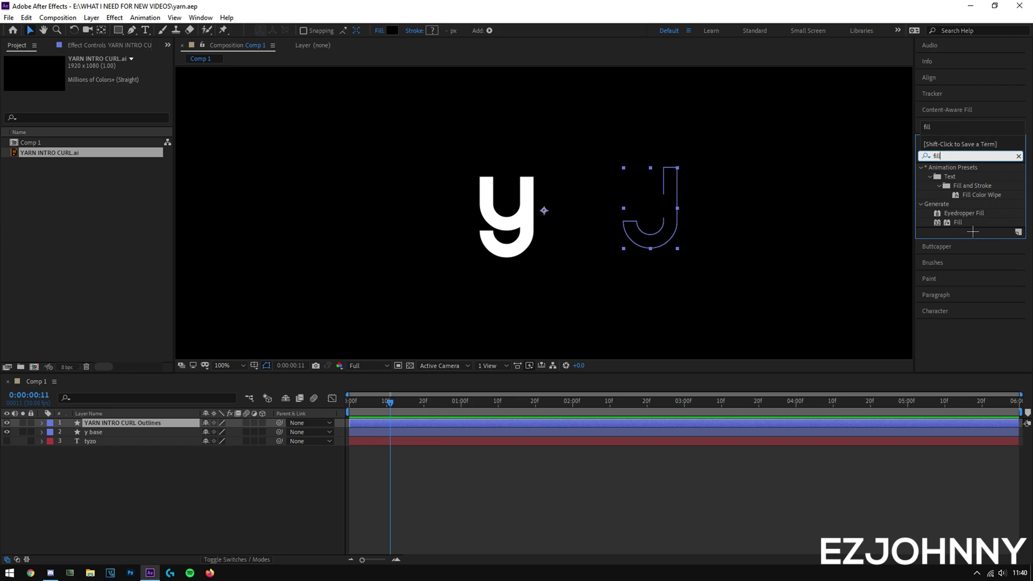
double_click(960, 222)
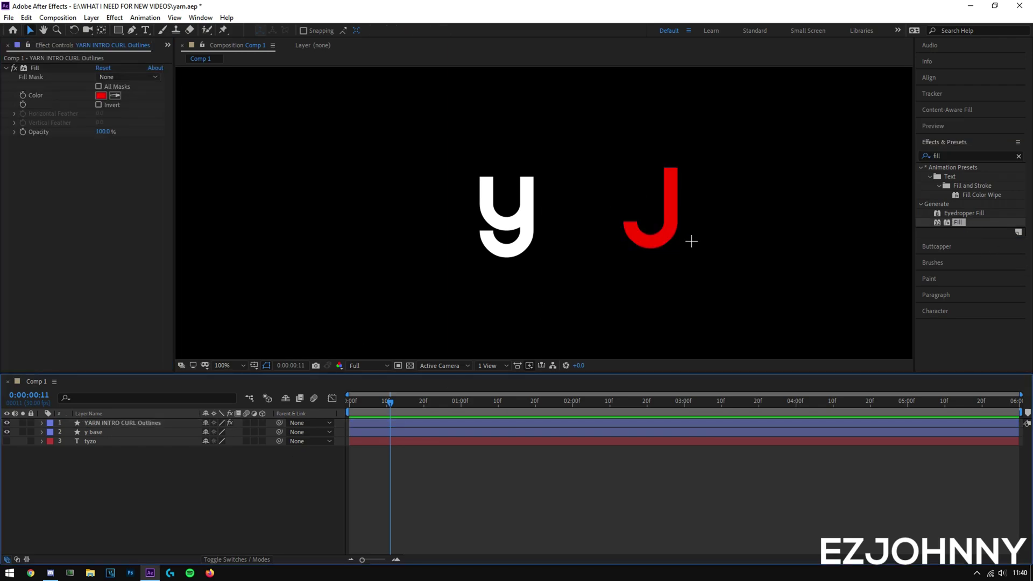
Step: Try the red curl over the right stem and lower hook of the y to compare their shapes
drag(657, 237, 525, 246)
key(period)
key(period)
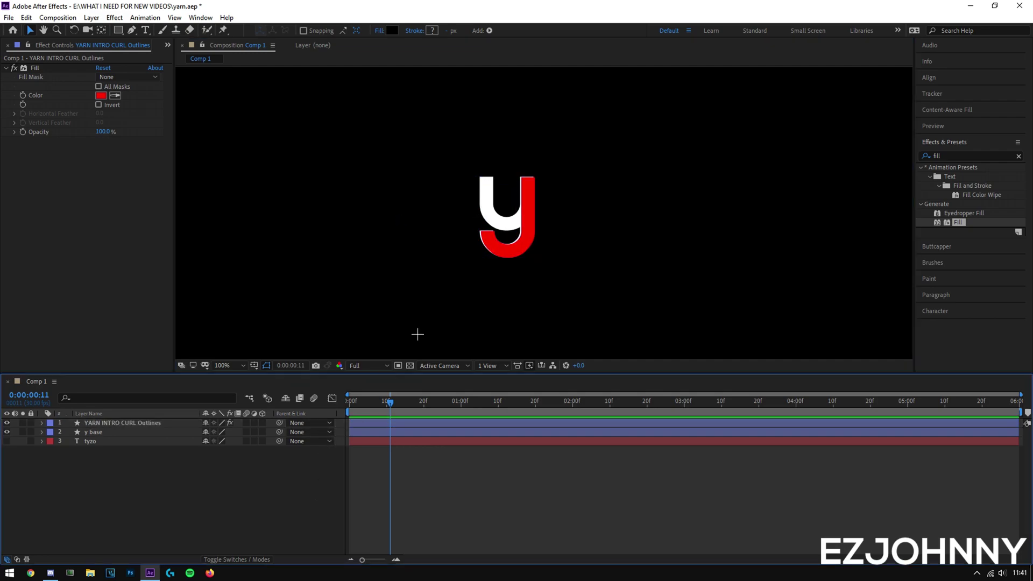
drag(468, 296, 490, 274)
click(168, 525)
scroll(321, 315, down, 2)
scroll(512, 276, up, 2)
scroll(494, 275, down, 2)
Step: Flip the red curl horizontally and place it over the upper part of the y
drag(526, 214, 573, 146)
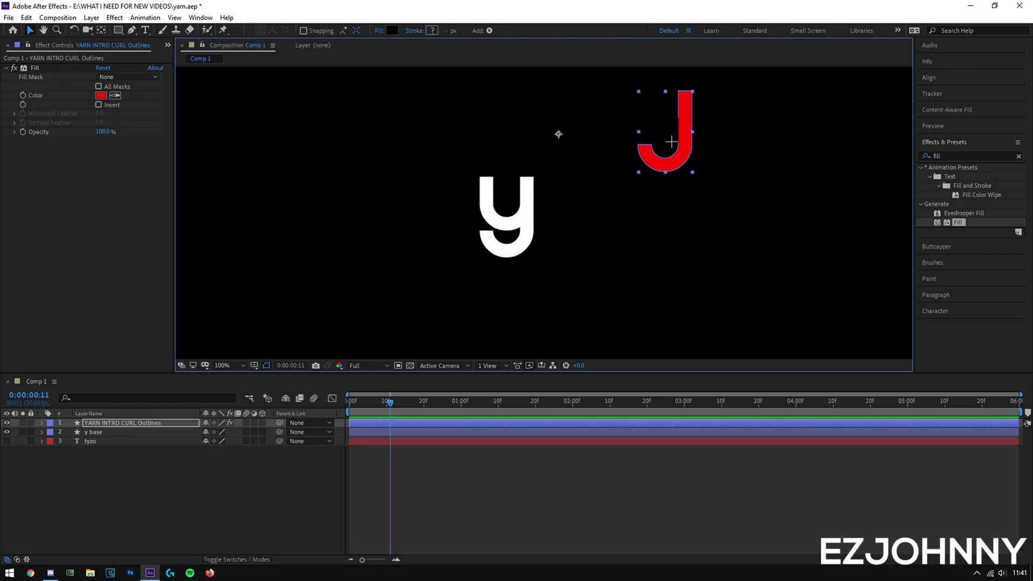
drag(671, 141, 588, 187)
right_click(593, 214)
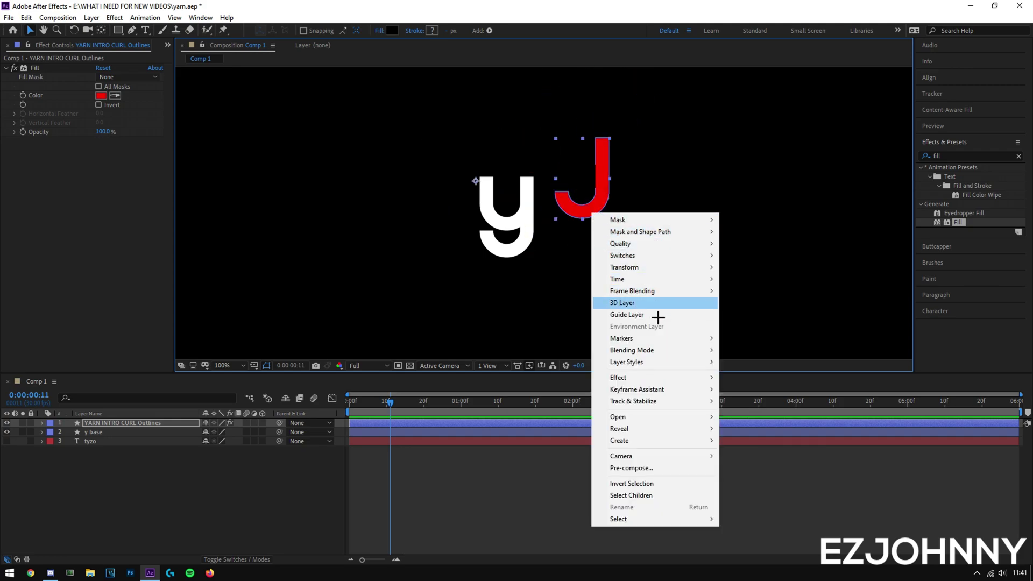
mouse_move(690, 269)
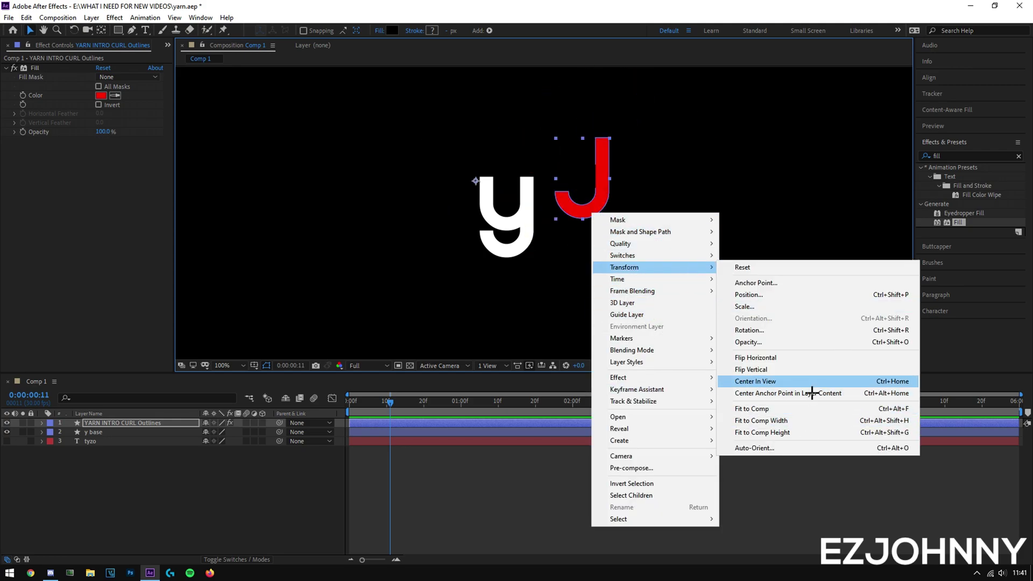
click(820, 358)
drag(369, 219, 509, 195)
Step: Set the rotation of the YARN INTRO CURL Outlines layer to 180°
click(113, 424)
key(r)
click(216, 433)
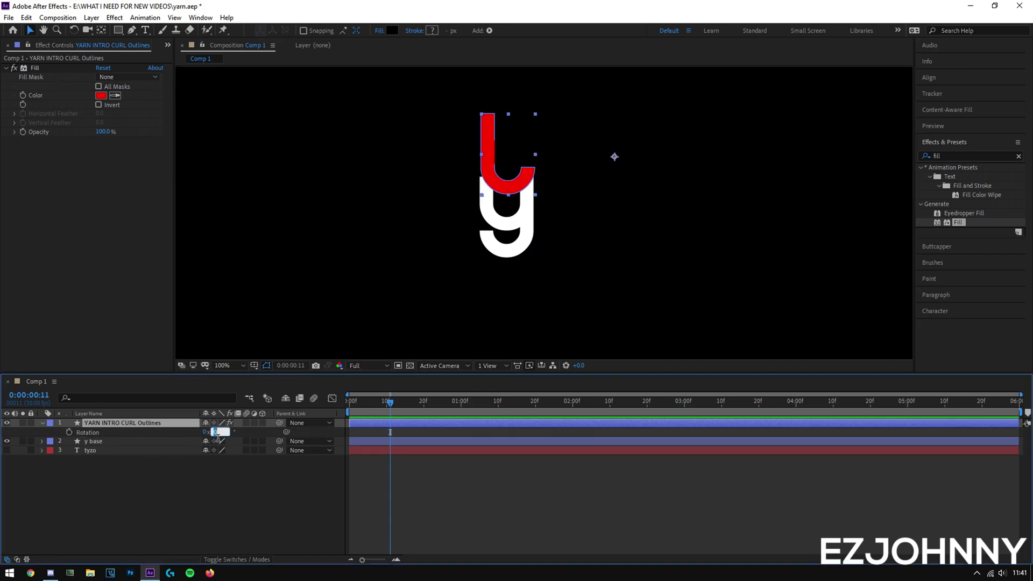
key(Return)
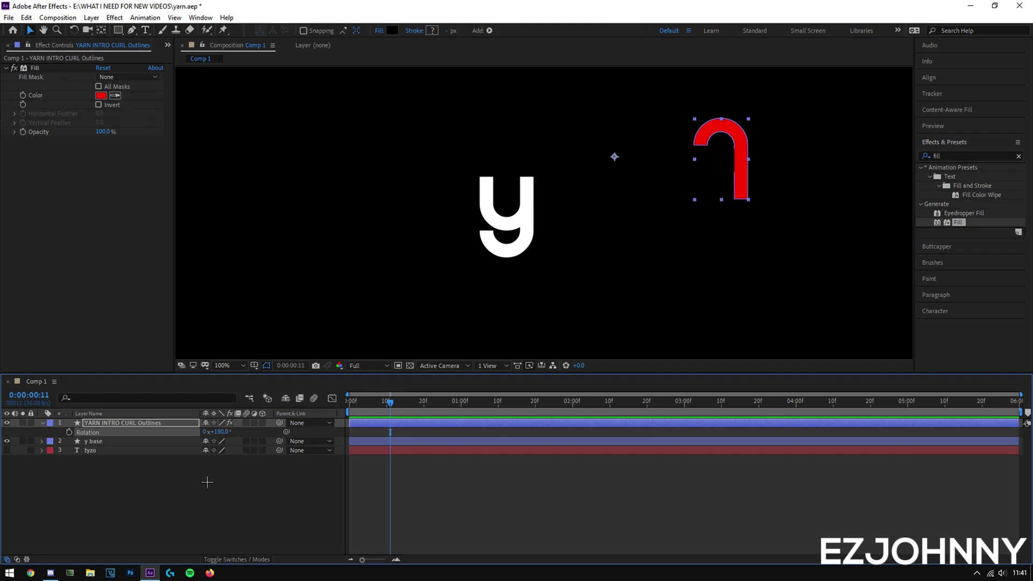
click(215, 506)
Step: Flip the red curl horizontally and place it directly above the left stem of the y
drag(742, 173, 487, 151)
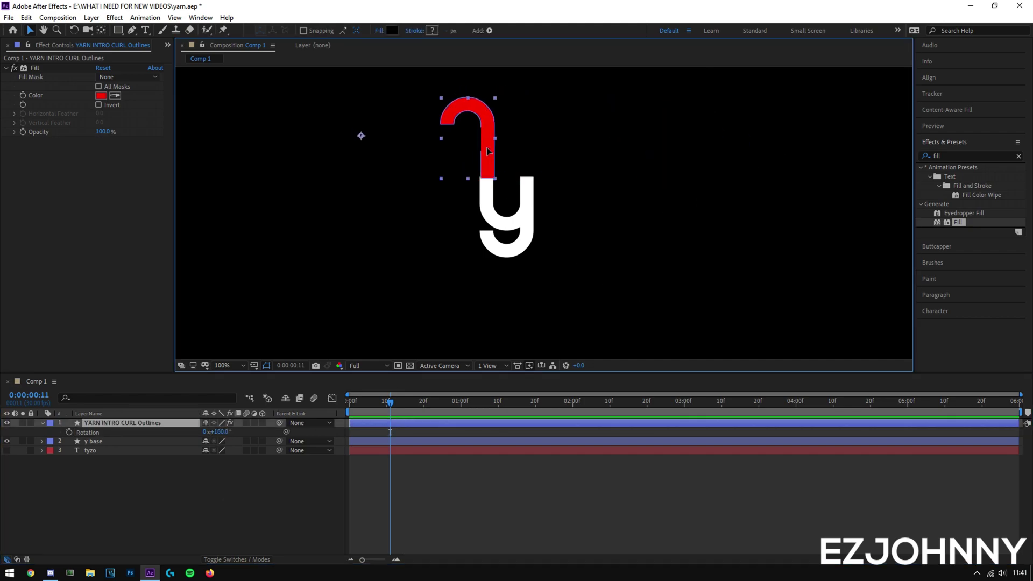
right_click(488, 151)
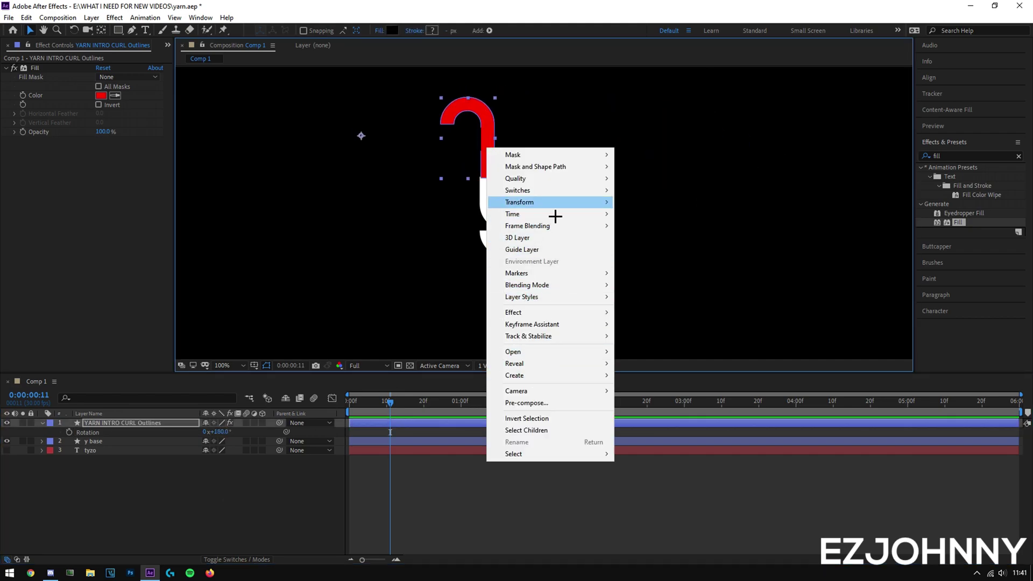
mouse_move(553, 218)
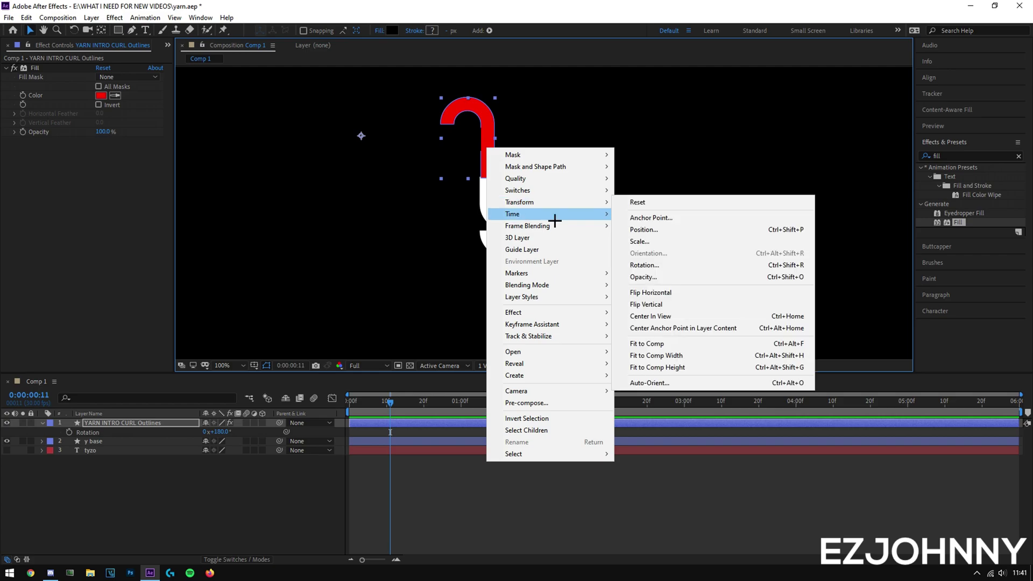
click(711, 294)
drag(248, 162, 502, 162)
click(593, 242)
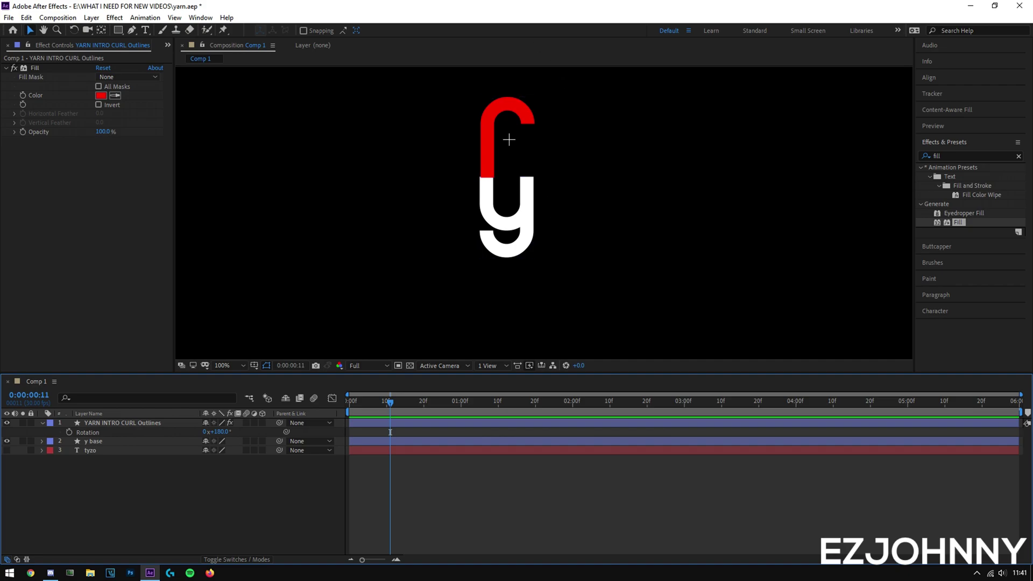
Step: Move the red curl down until its straight part overlaps the upper half of the y's left stem
click(484, 153)
drag(485, 152, 485, 173)
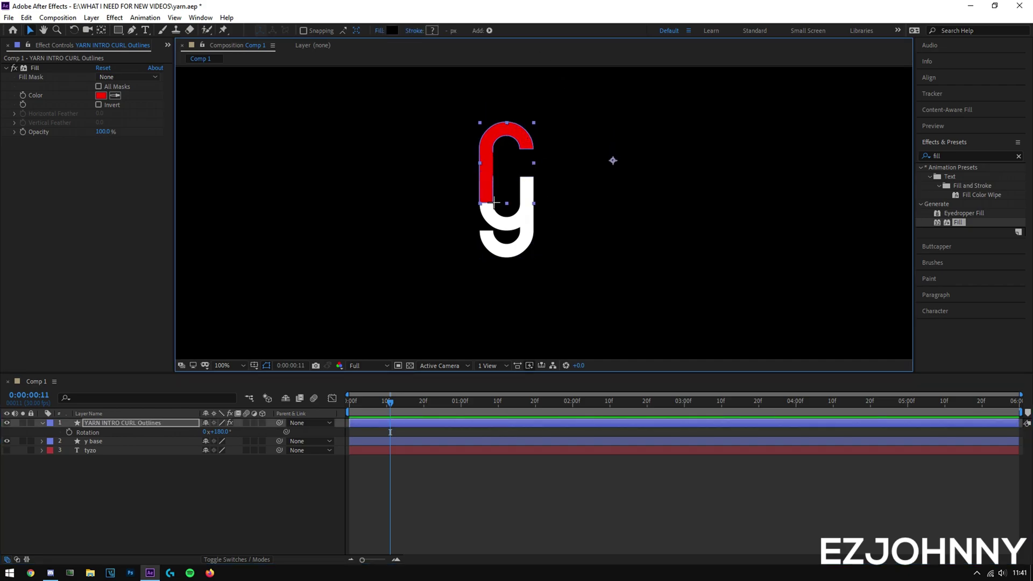
click(232, 538)
scroll(469, 165, up, 1)
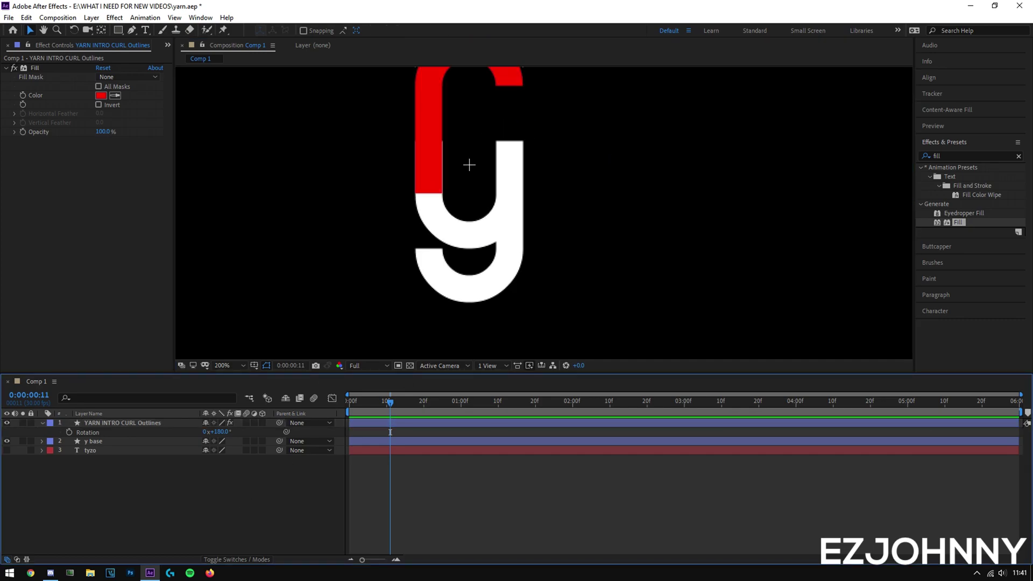
key(space)
drag(492, 186, 560, 230)
scroll(560, 231, up, 1)
drag(493, 232, 523, 238)
scroll(486, 241, down, 4)
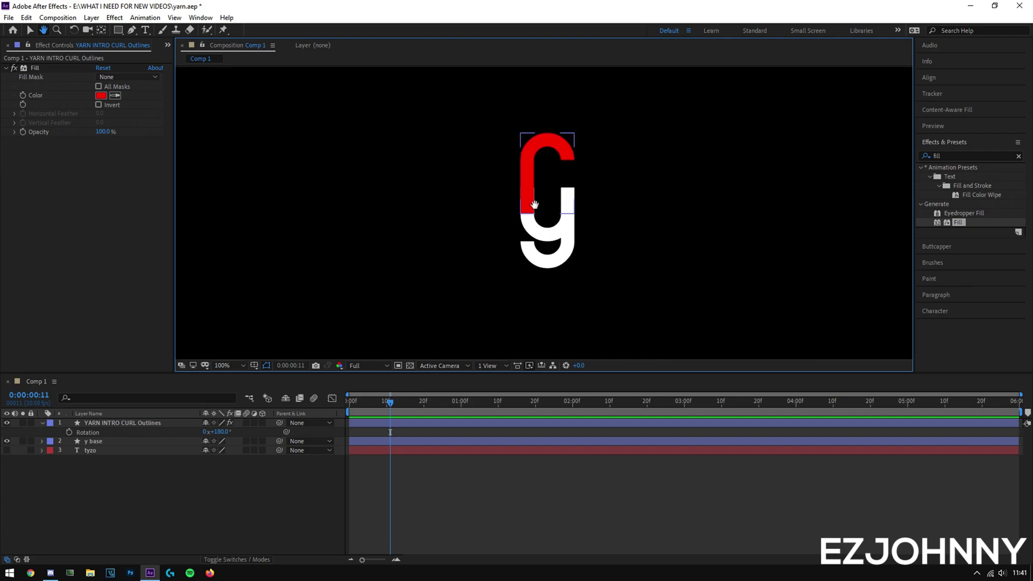
drag(530, 192, 530, 200)
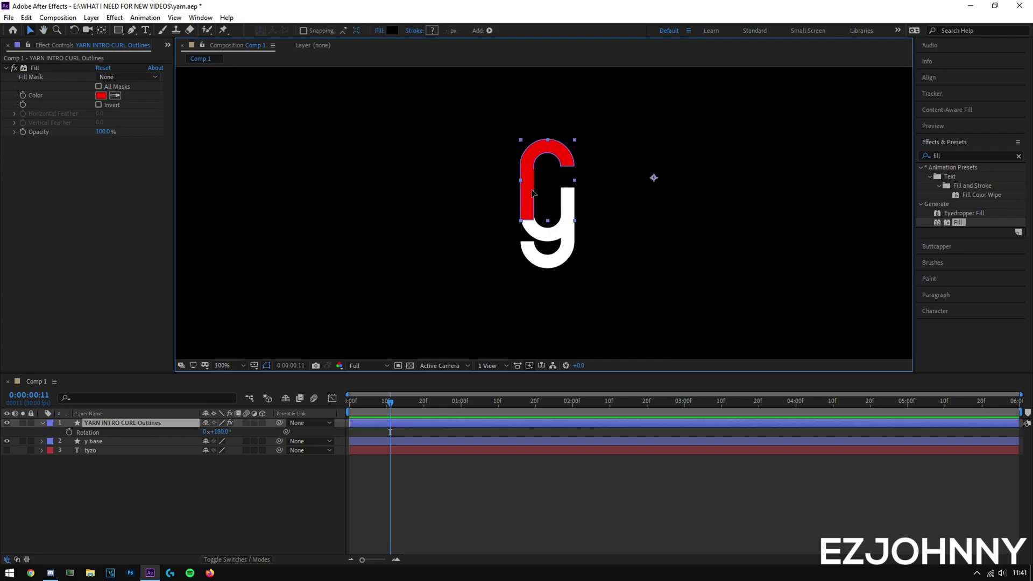
Step: Fine-tune the curl's horizontal alignment with the edges of the y's left stem
scroll(544, 213, up, 1)
scroll(546, 221, up, 2)
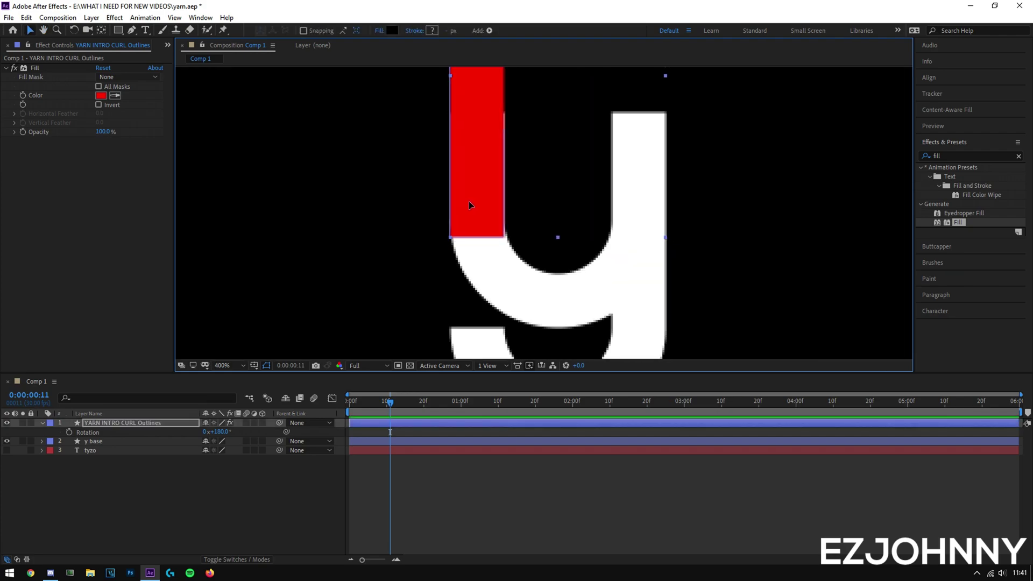
click(403, 346)
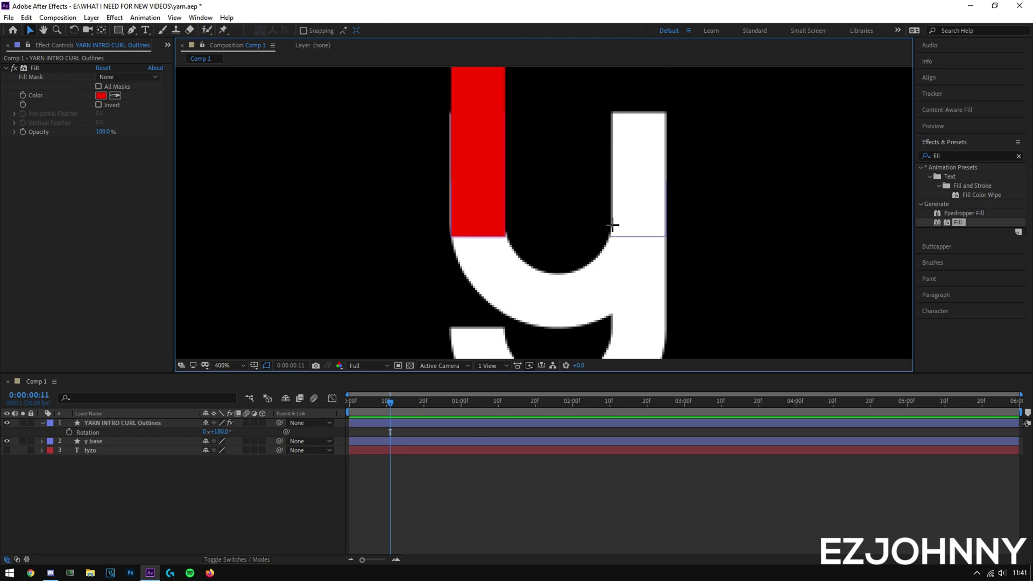
key(comma)
click(523, 128)
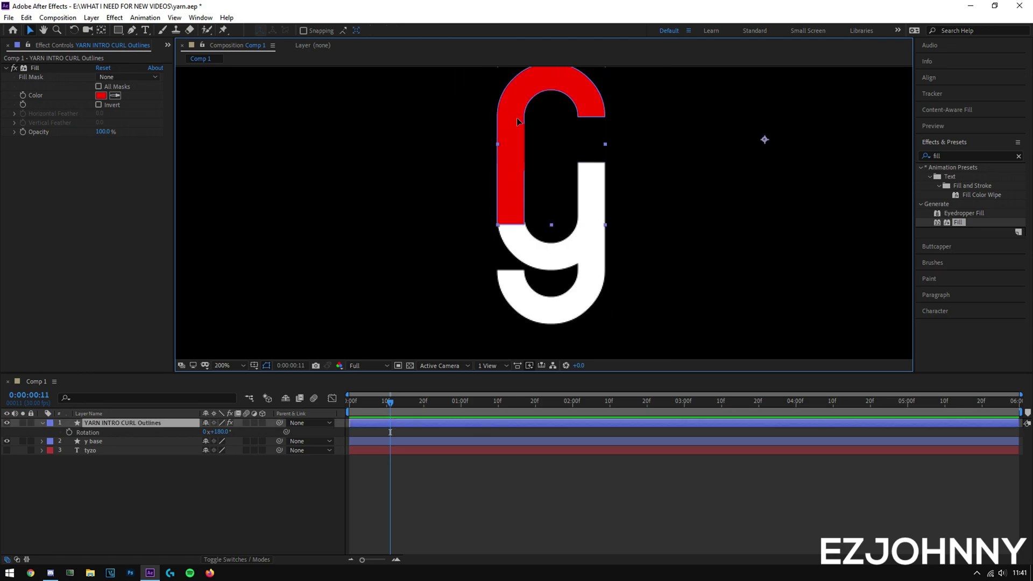
click(565, 187)
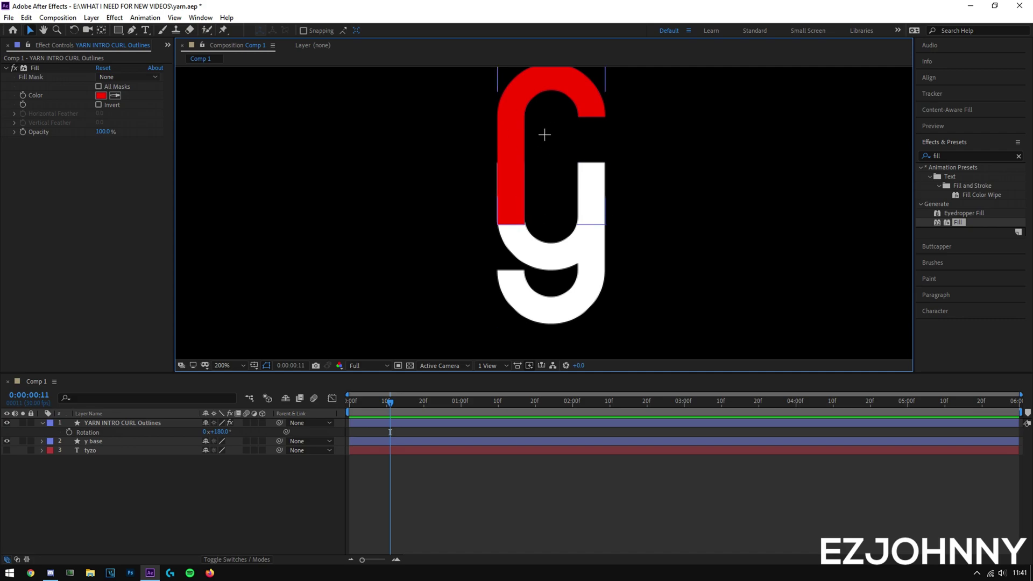
click(520, 129)
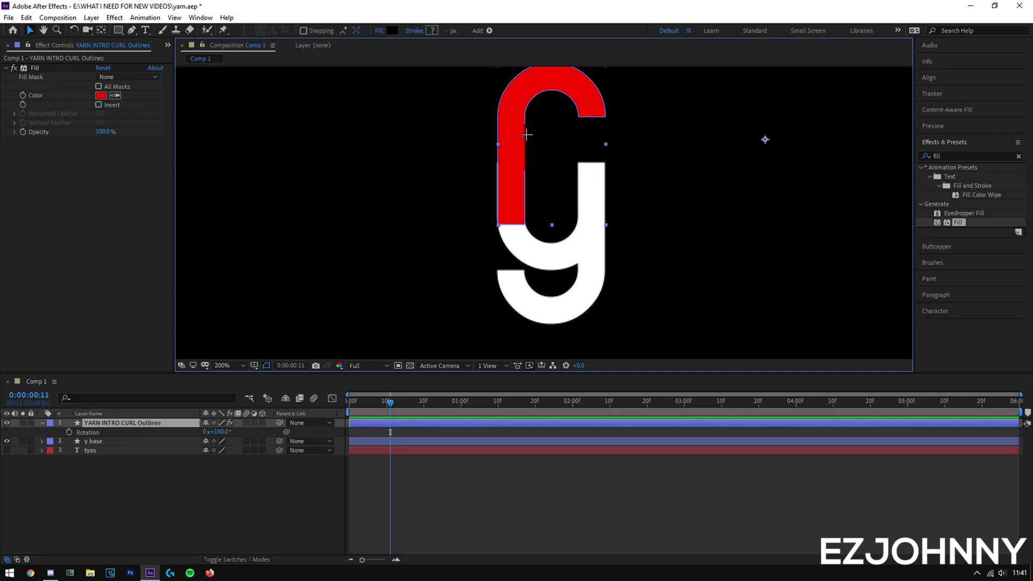
key(period)
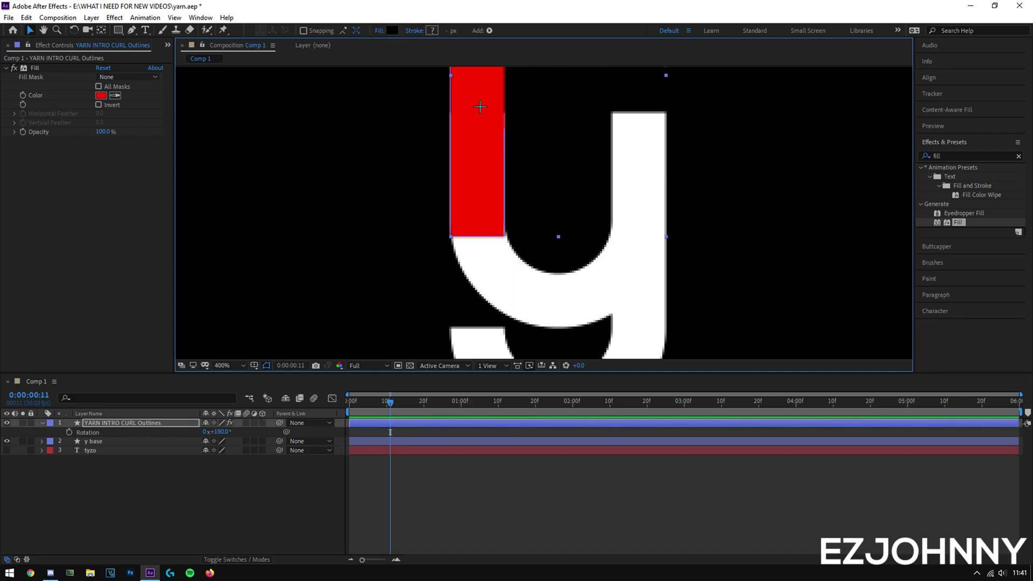
click(409, 266)
click(478, 102)
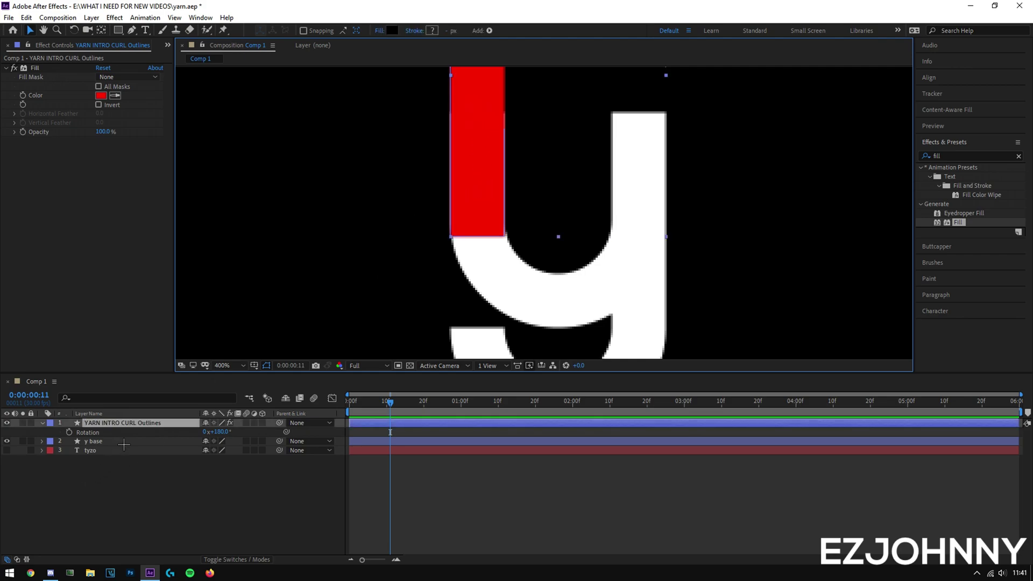
Step: Set the scale of the YARN INTRO CURL Outlines layer to 101%
key(s)
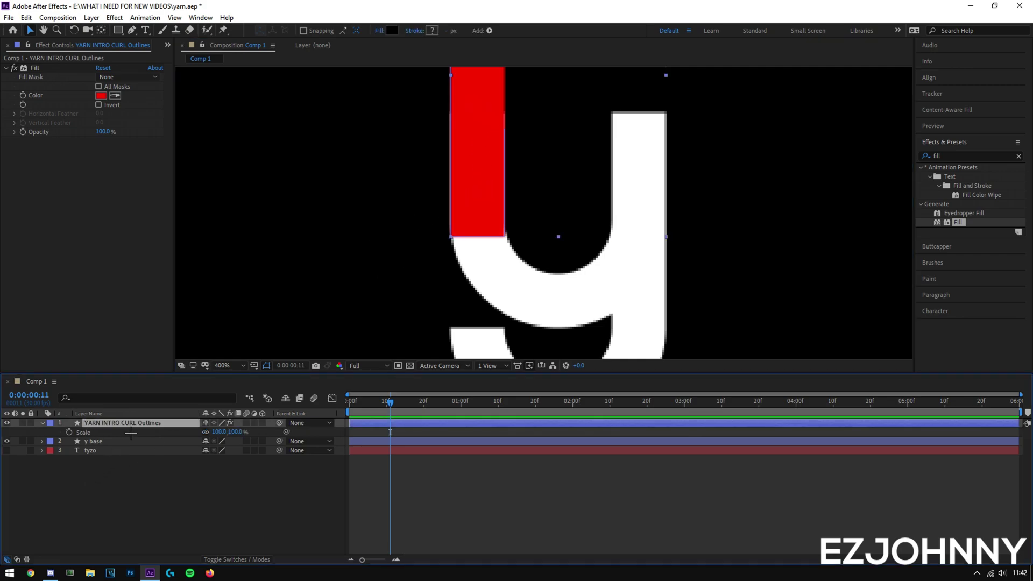
click(239, 432)
text(101)
key(Return)
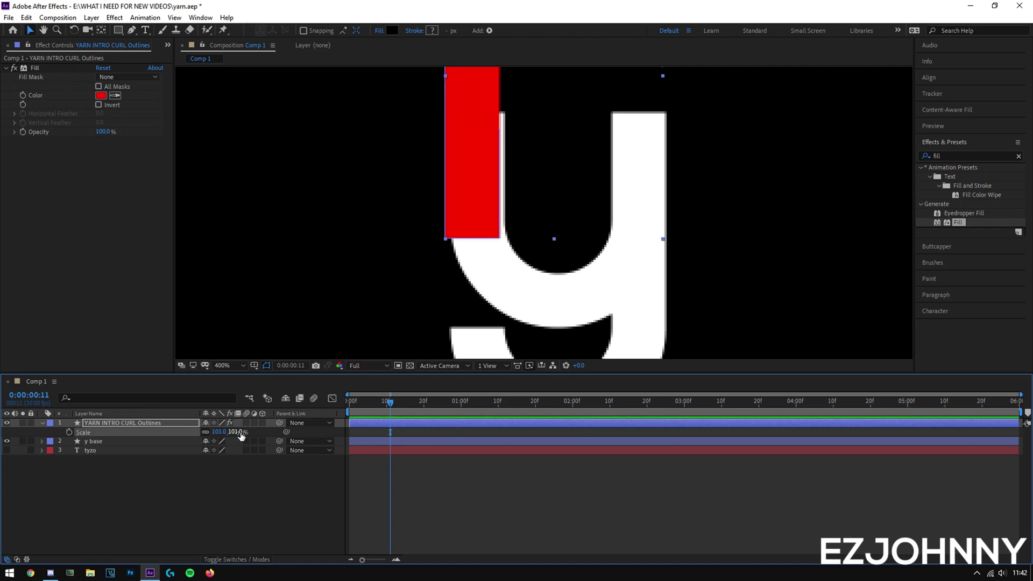
Step: Realign the scaled curl with the left stem of the y and save the project
click(183, 511)
click(471, 88)
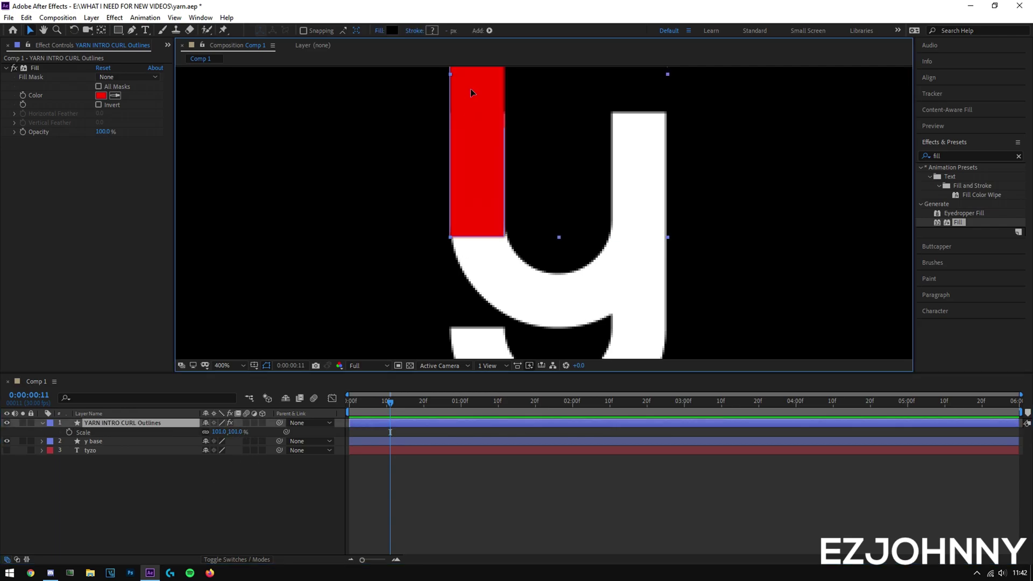
click(318, 481)
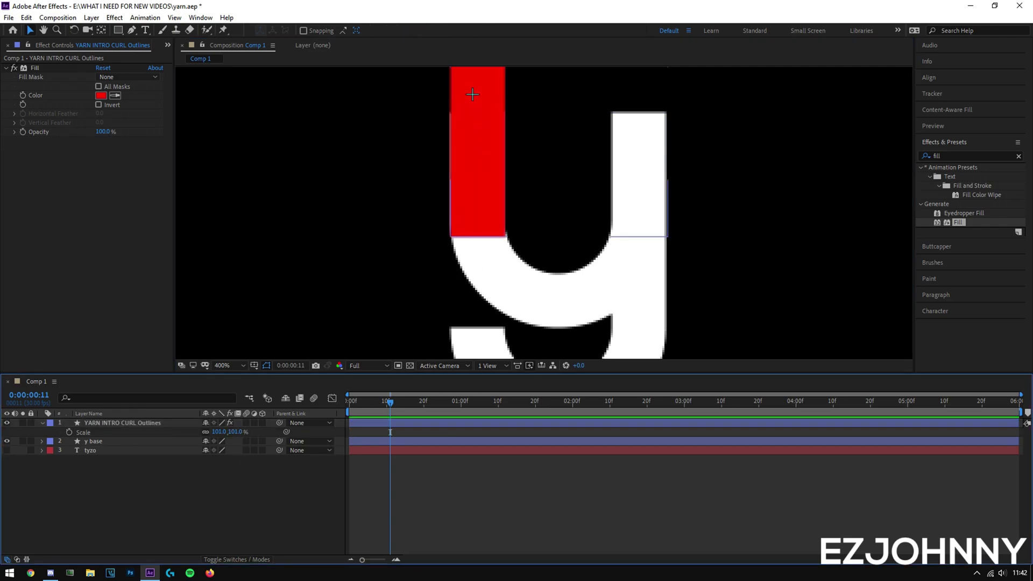
scroll(513, 133, down, 2)
scroll(512, 134, up, 1)
click(513, 133)
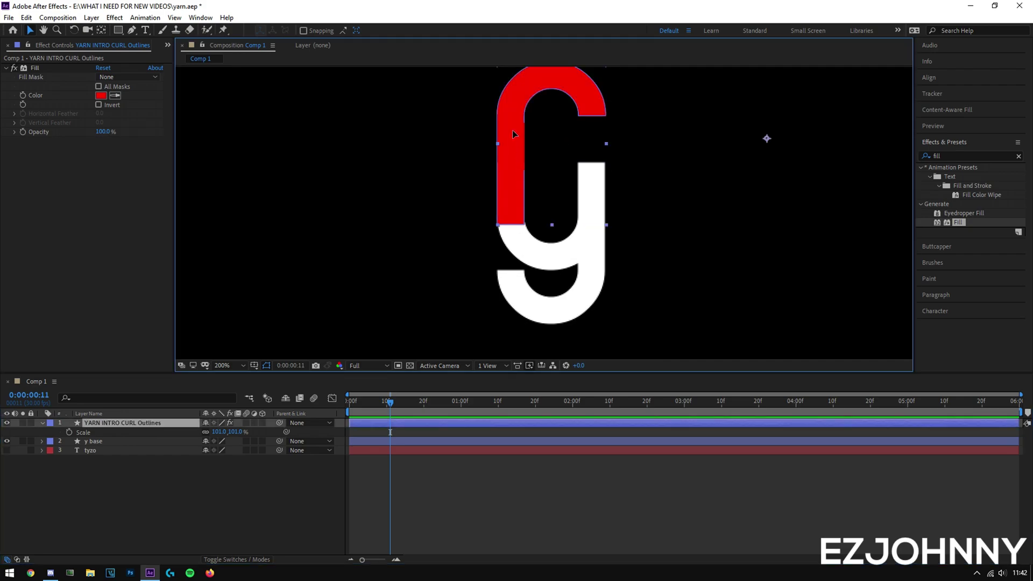
click(624, 145)
scroll(625, 145, down, 1)
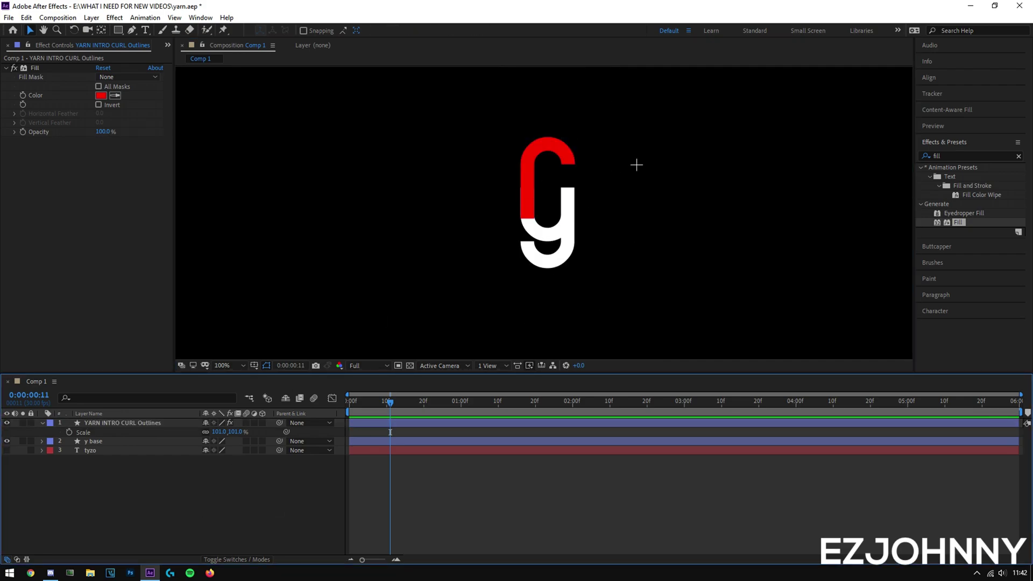
click(42, 423)
key(ctrl+s)
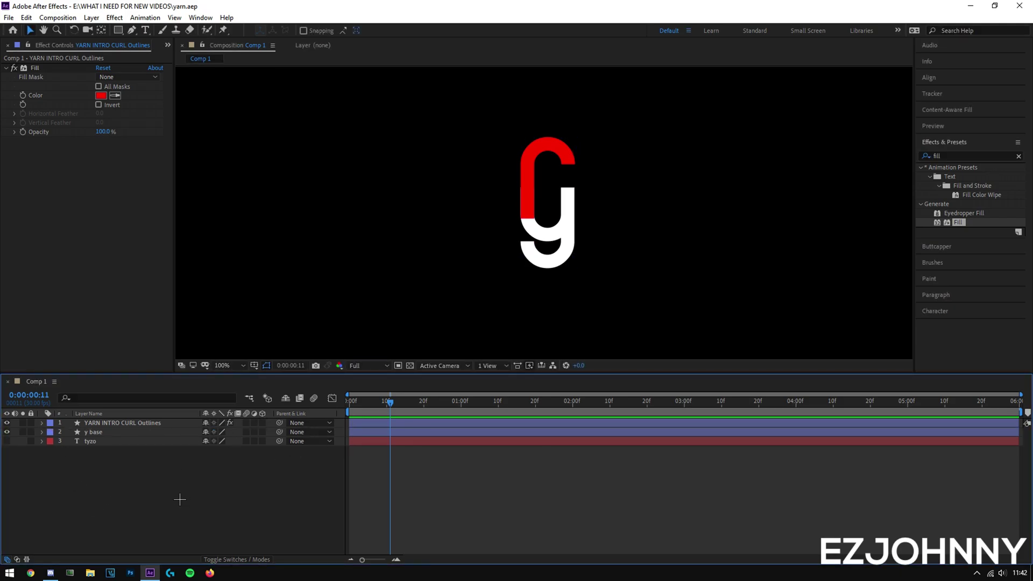
Step: Rename the YARN INTRO CURL Outlines layer as y CURL
click(130, 423)
key(KP_2)
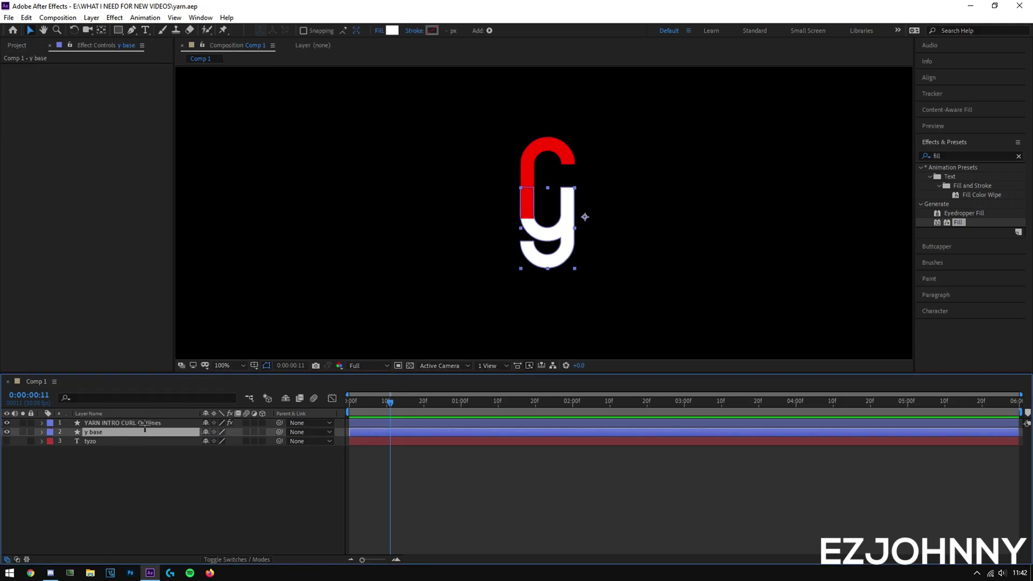
click(529, 146)
click(138, 482)
scroll(489, 215, up, 2)
click(149, 432)
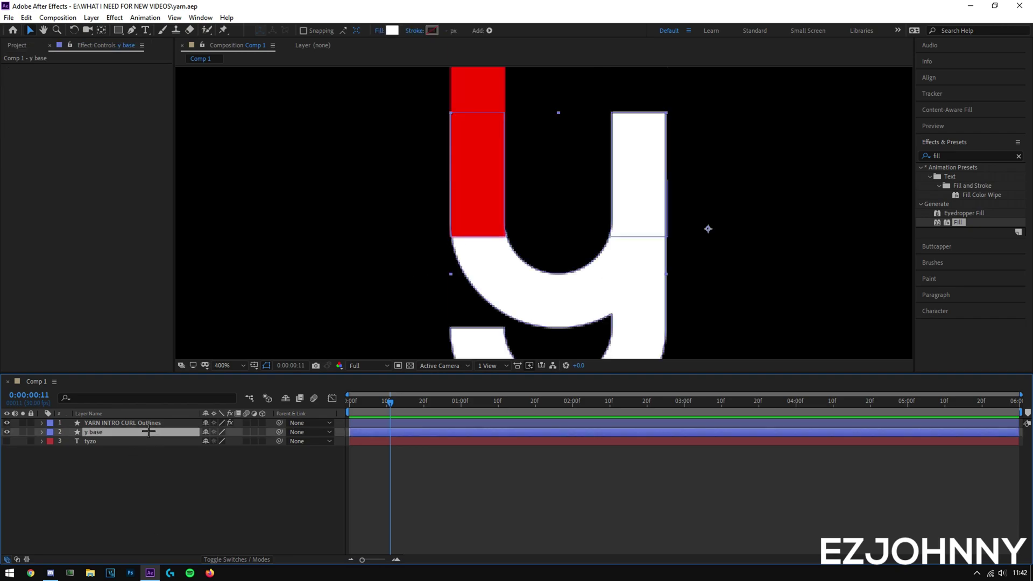
click(148, 423)
key(Return)
double_click(155, 422)
key(BackSpace)
key(Return)
click(121, 520)
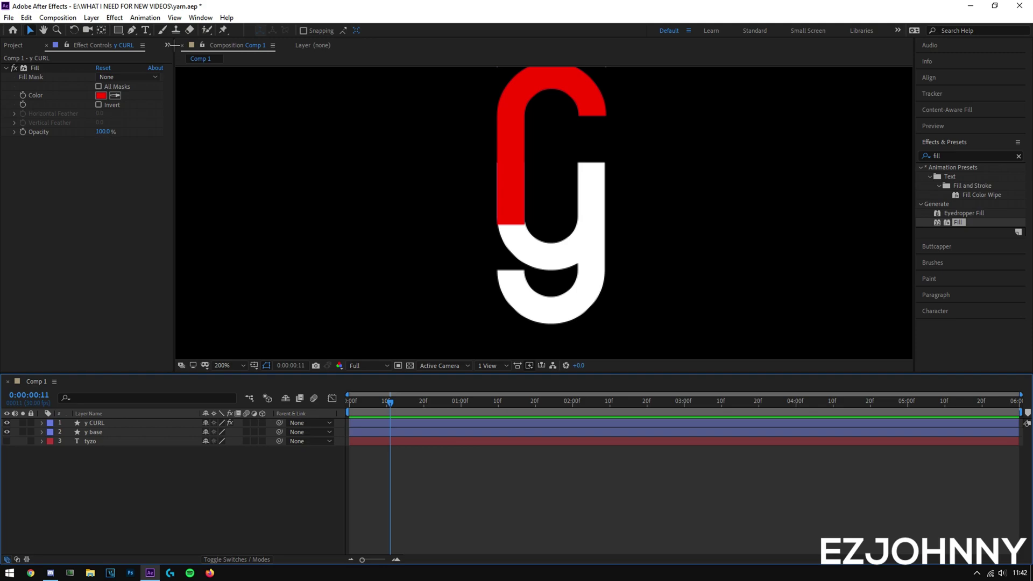
Step: Set up the Pen tool with a stroke width of 5 px
key(comma)
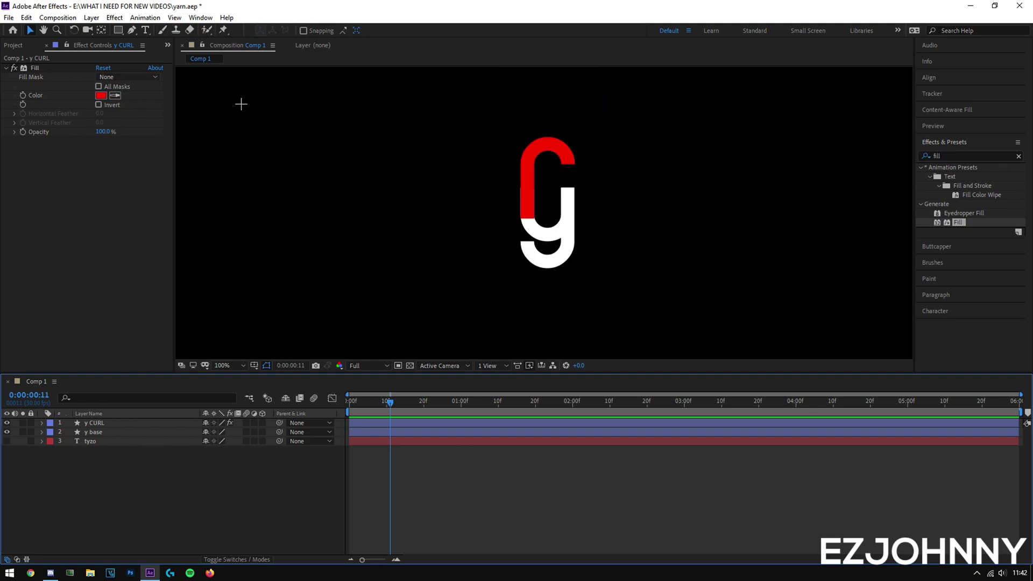
click(131, 30)
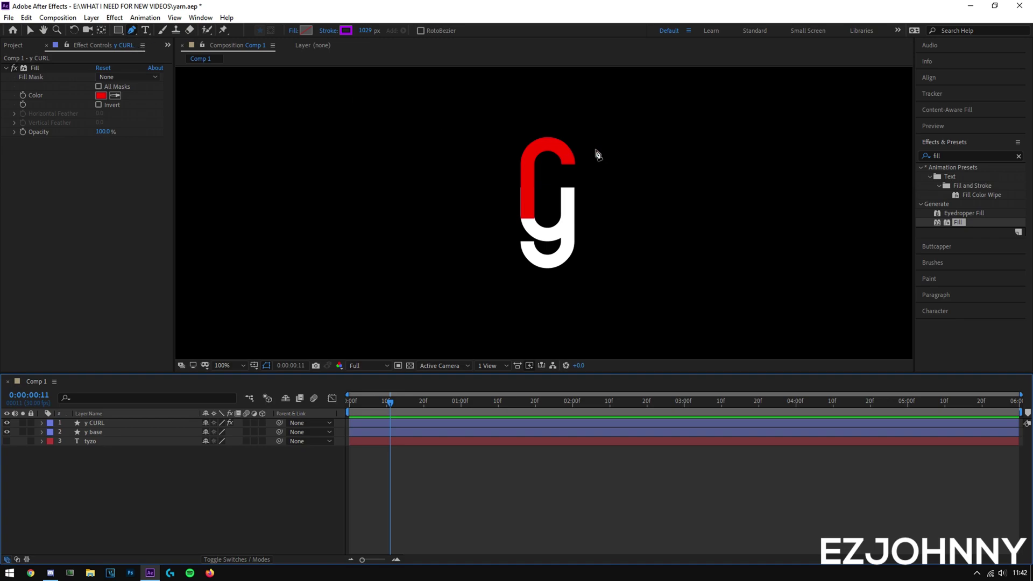
click(367, 33)
text(5)
key(Return)
key(period)
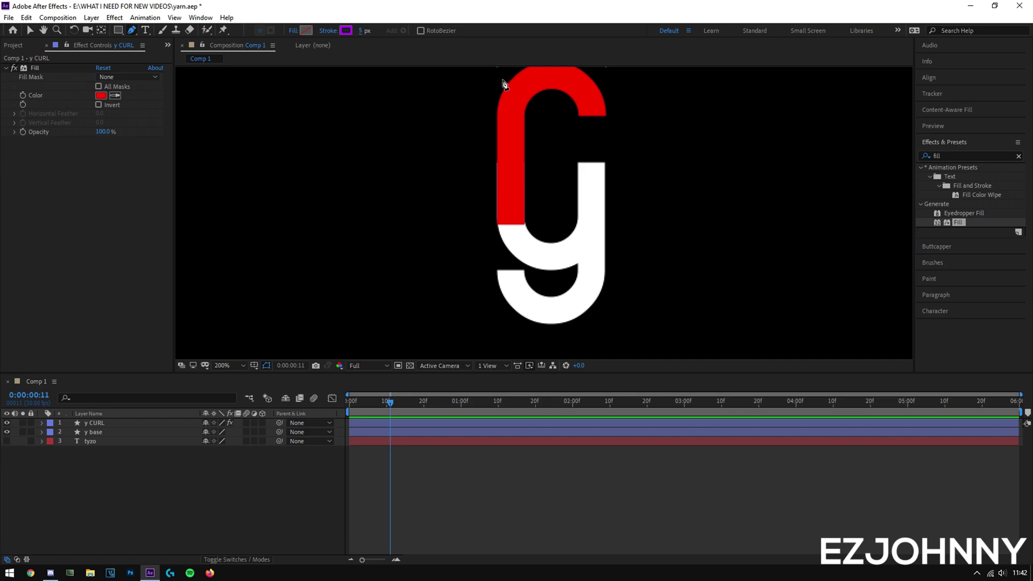
Step: Draw a purple stroke path along the curl's centre line from its open end to the top of the arch
click(592, 117)
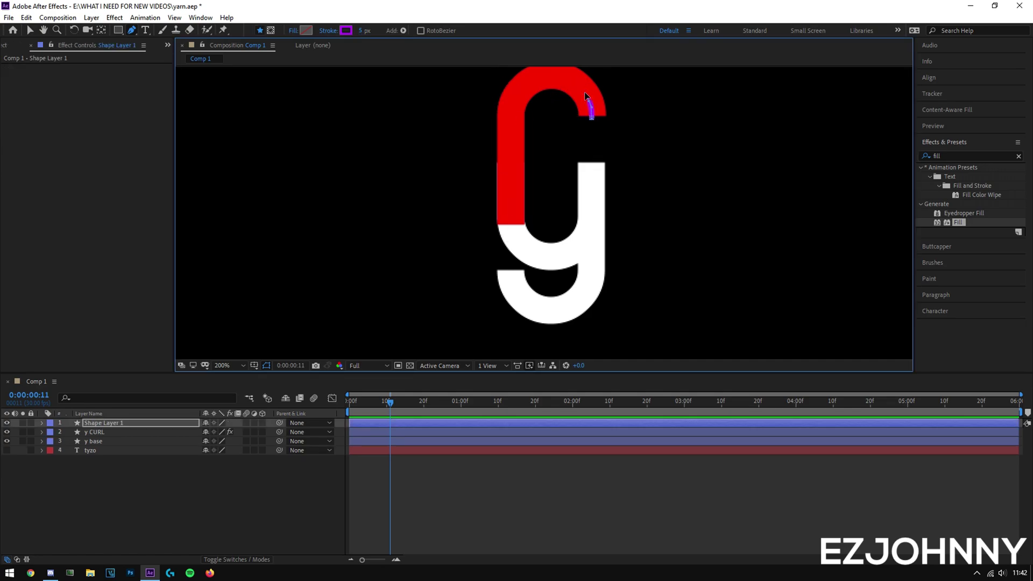
click(534, 81)
drag(602, 152, 612, 232)
scroll(604, 178, up, 1)
drag(588, 171, 545, 242)
key(g)
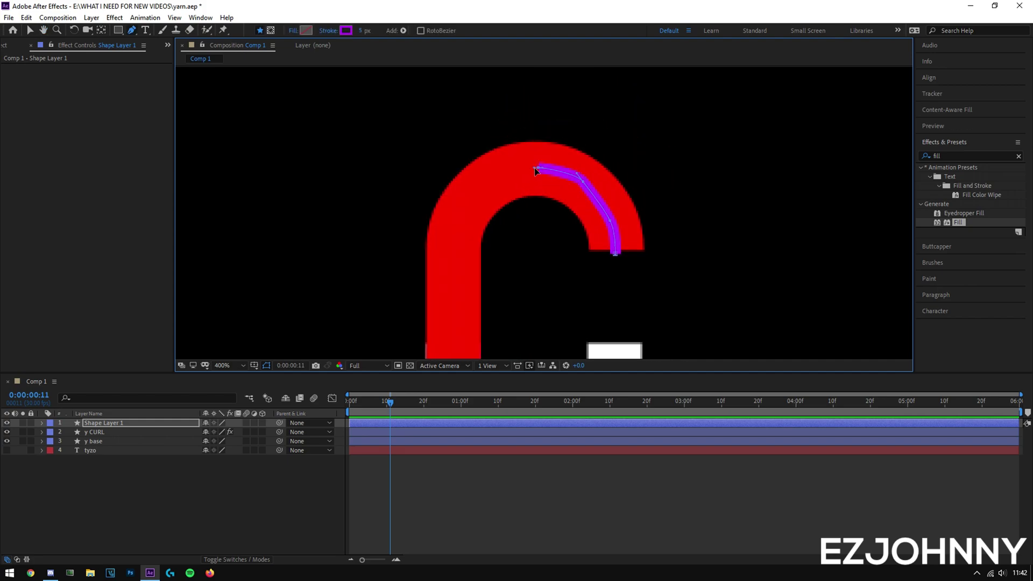
Step: Continue the purple path around the left side of the arch and down to the stem's lower end, then finish the path
click(494, 178)
mouse_move(518, 211)
mouse_down()
mouse_move(443, 166)
mouse_move(560, 235)
mouse_move(501, 211)
mouse_move(503, 236)
mouse_move(441, 221)
mouse_move(479, 193)
mouse_up()
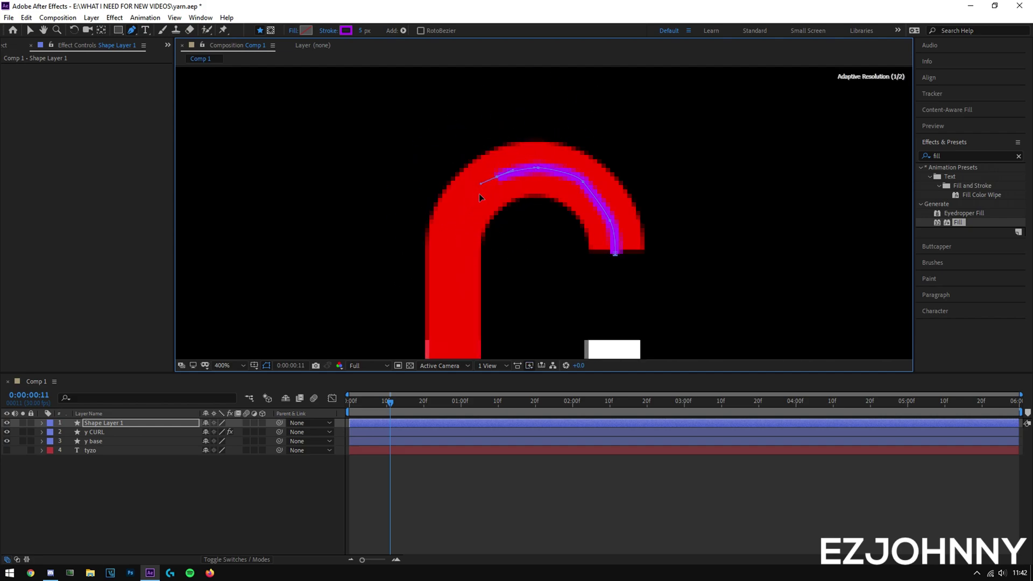
click(455, 223)
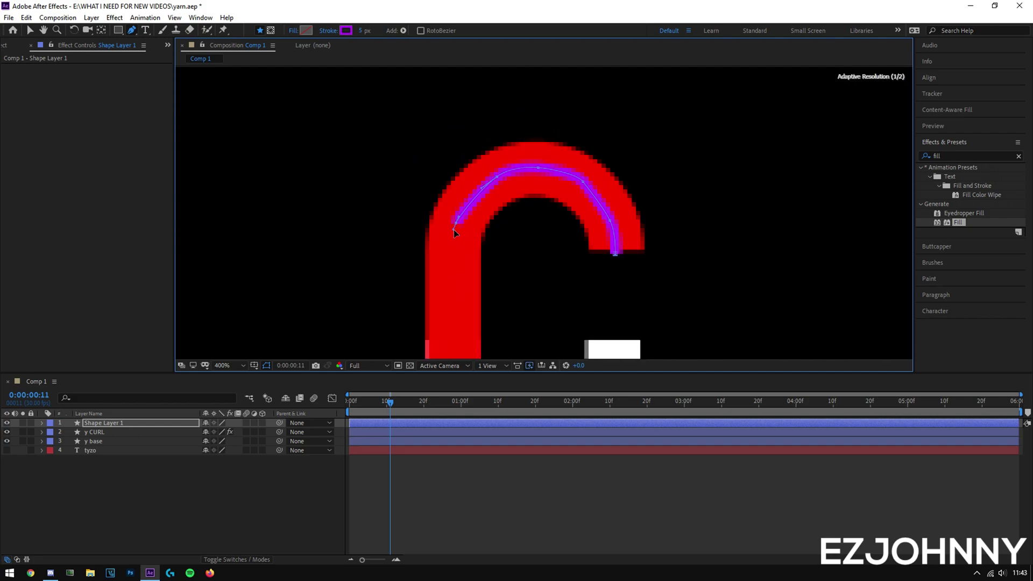
click(448, 274)
click(449, 313)
key(slash)
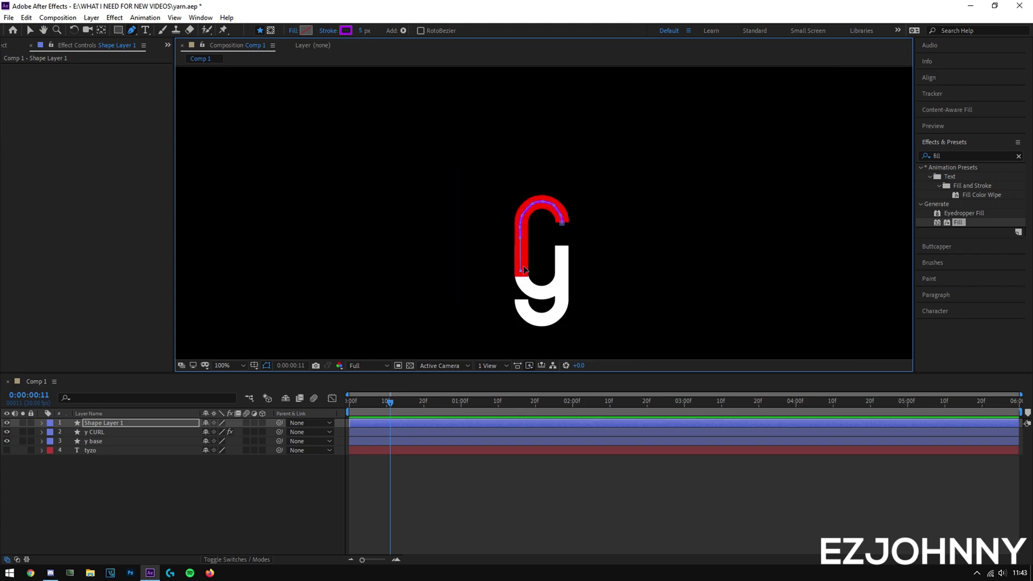
scroll(531, 221, up, 1)
click(269, 502)
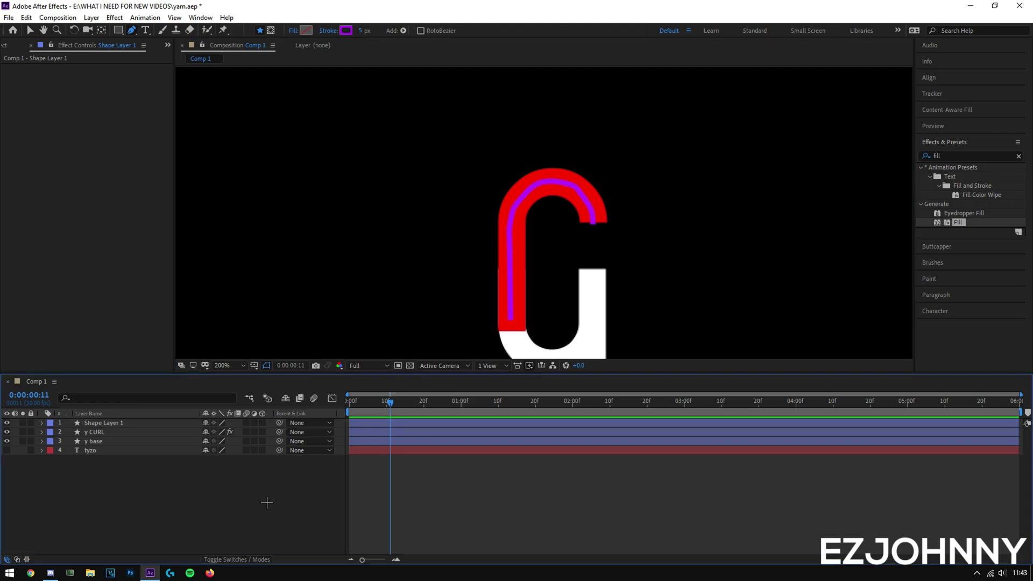
key(v)
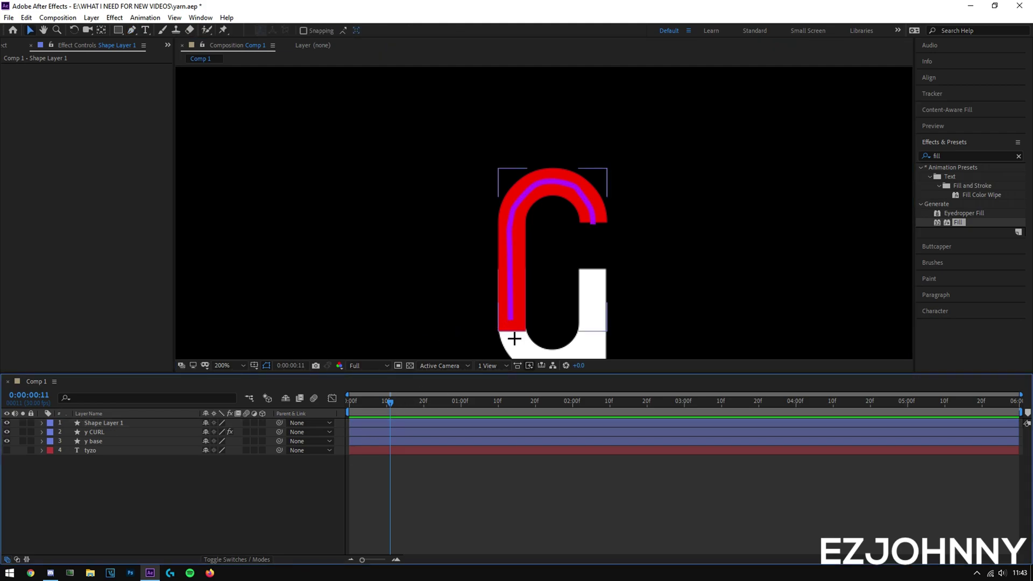
Step: Extend the purple path to the stem's lower end and widen its stroke to 31 px
click(512, 327)
key(g)
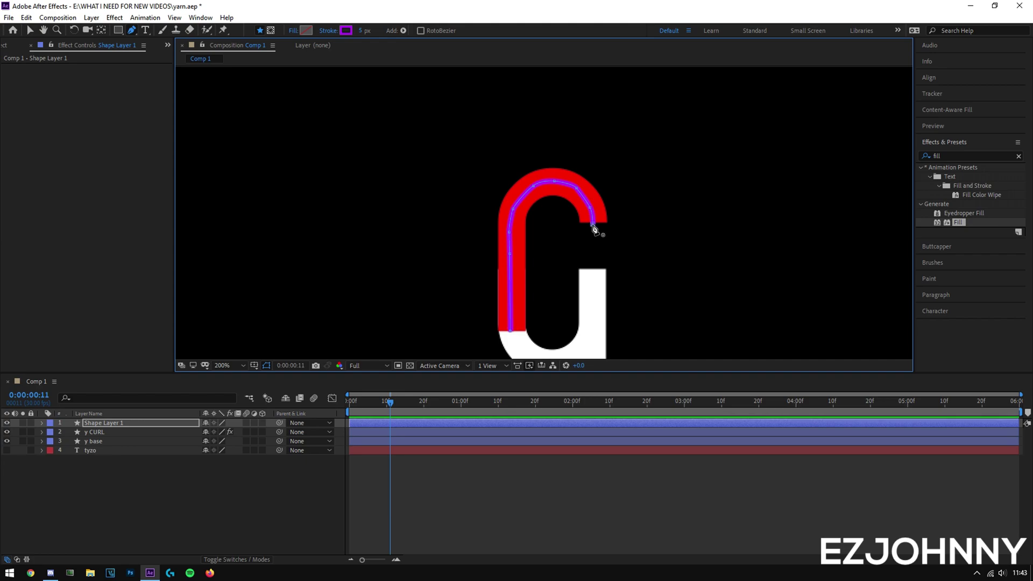
drag(365, 33, 376, 32)
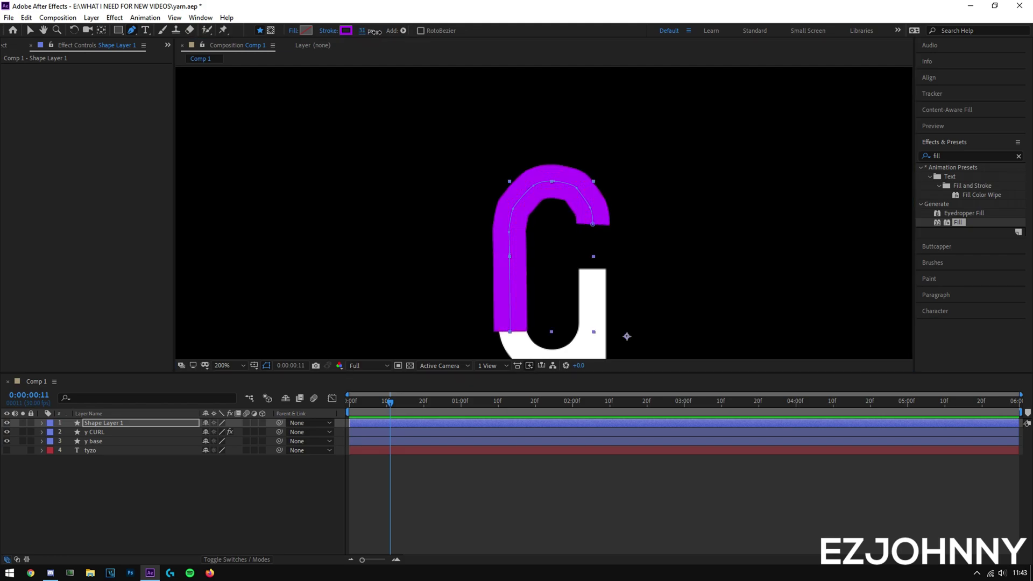
Step: Lower the opacity of Shape Layer 1 to about 60% to compare the stroke with the curl beneath
click(135, 501)
click(129, 425)
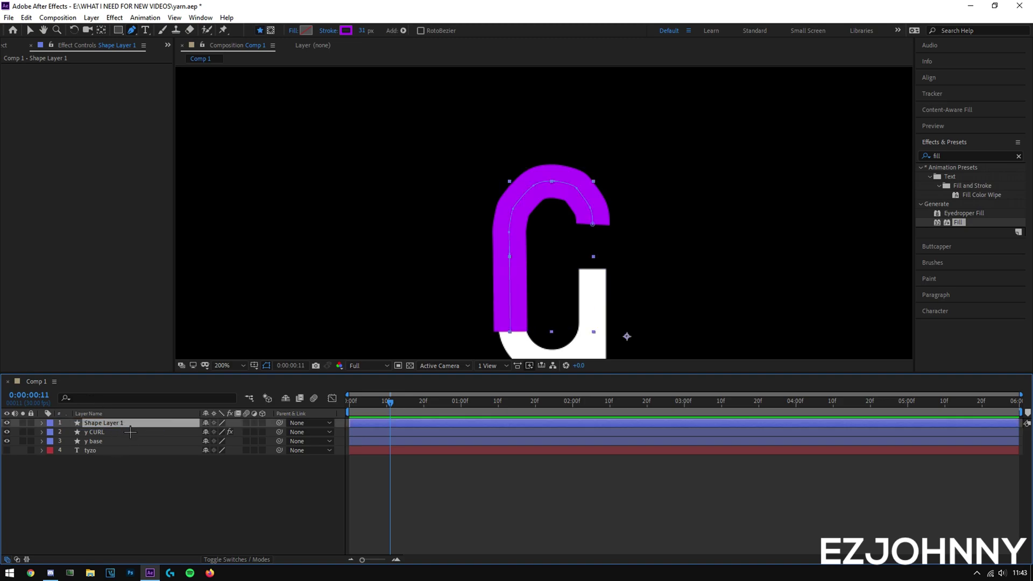
key(t)
drag(209, 432, 193, 432)
key(F2)
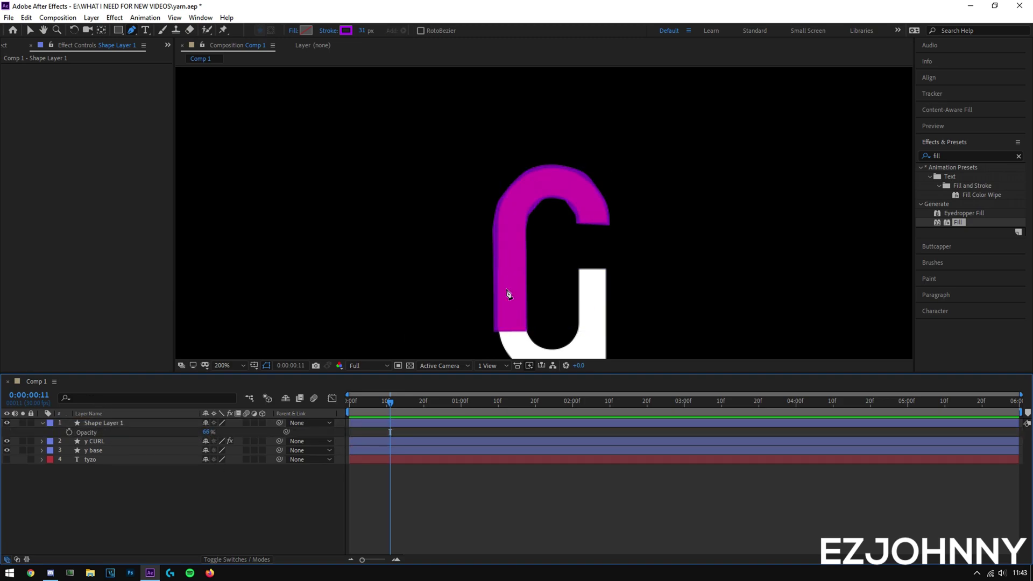
Step: Inspect the stroke's coverage of the curl closely and set the stroke width of Shape Layer 1 to 35 px
key(space)
drag(545, 259, 583, 180)
scroll(544, 247, up, 2)
scroll(577, 186, down, 1)
drag(585, 235, 525, 243)
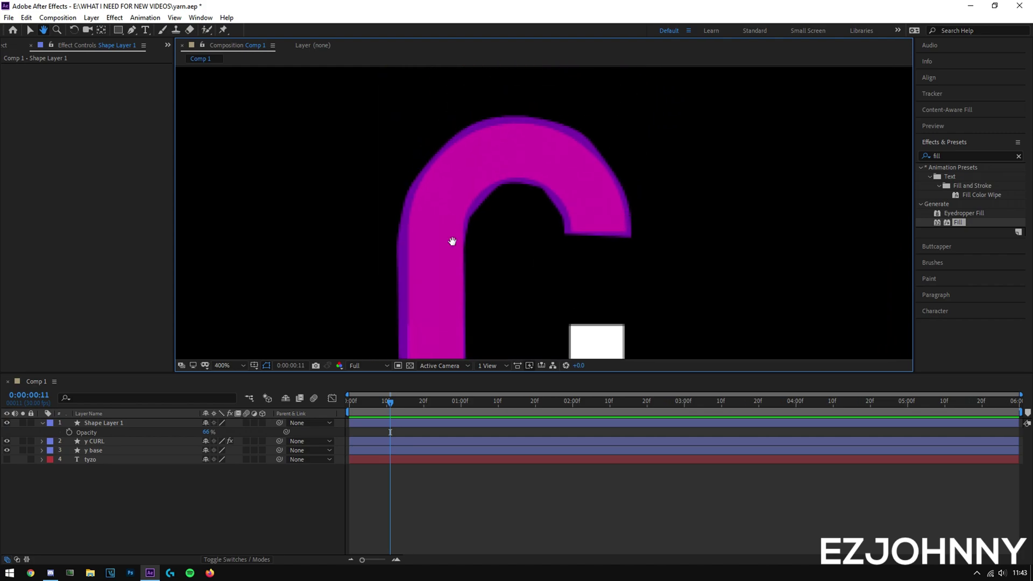
drag(452, 241, 471, 218)
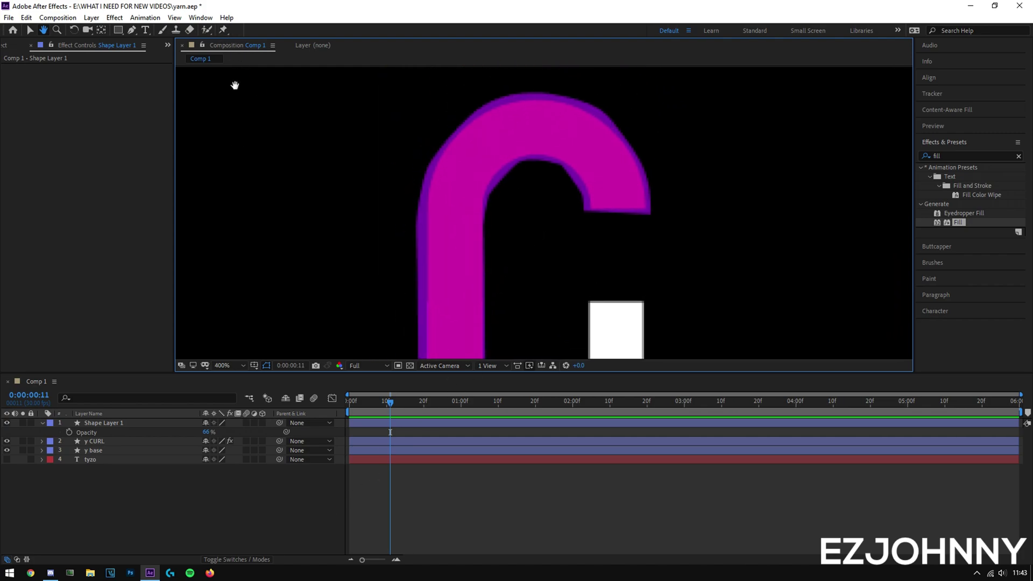
key(v)
click(128, 423)
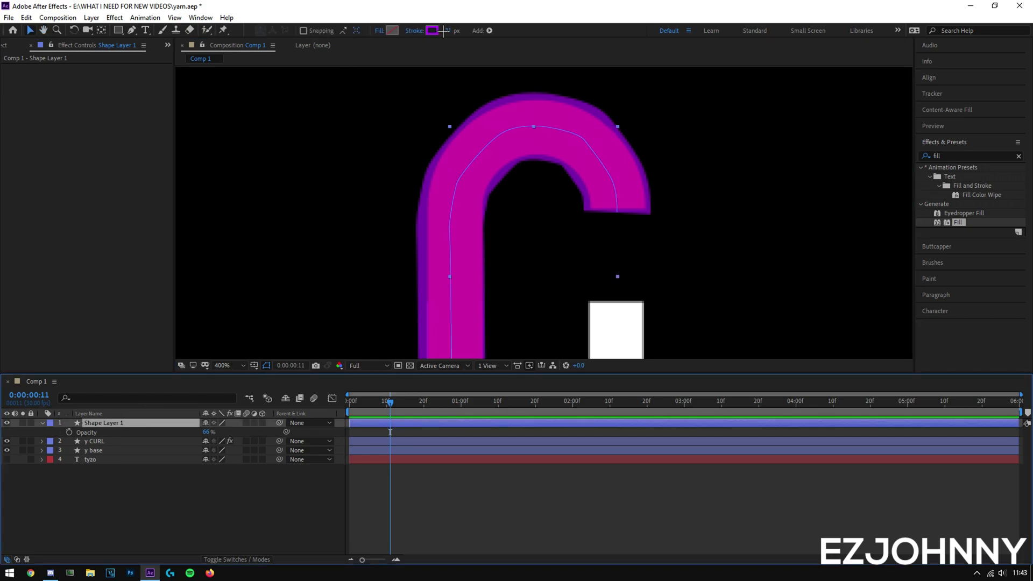
click(449, 30)
text(54)
key(BackSpace)
key(BackSpace)
text(35)
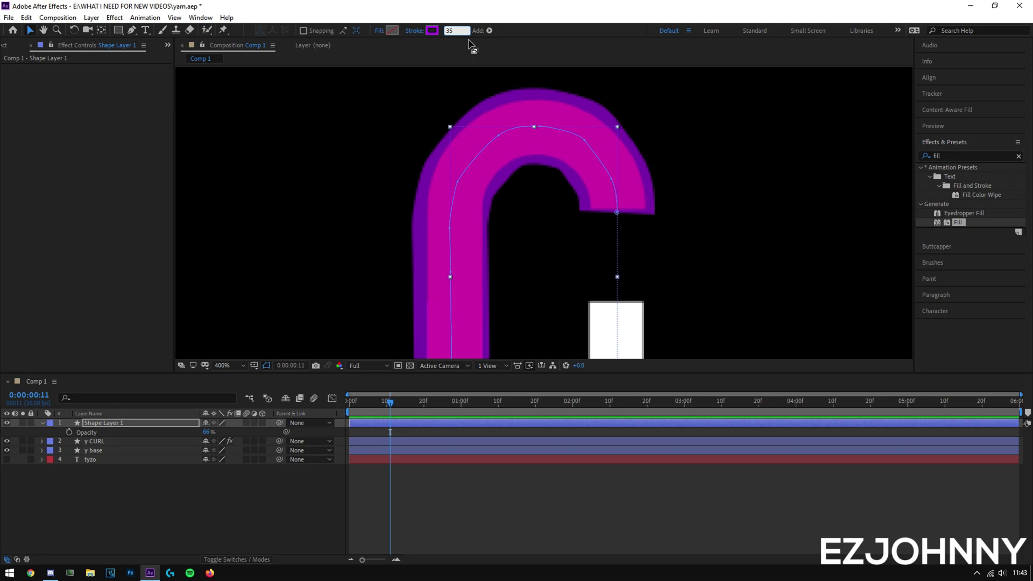
click(295, 484)
scroll(540, 193, down, 1)
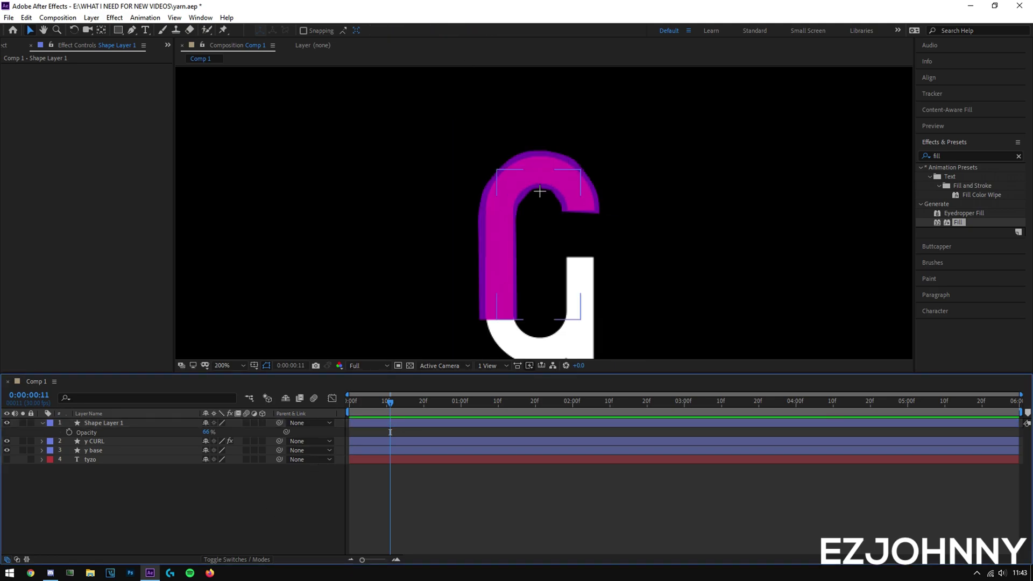
Step: Rename Shape Layer 1 as y curl mask
click(107, 425)
key(Return)
text(y curl mask)
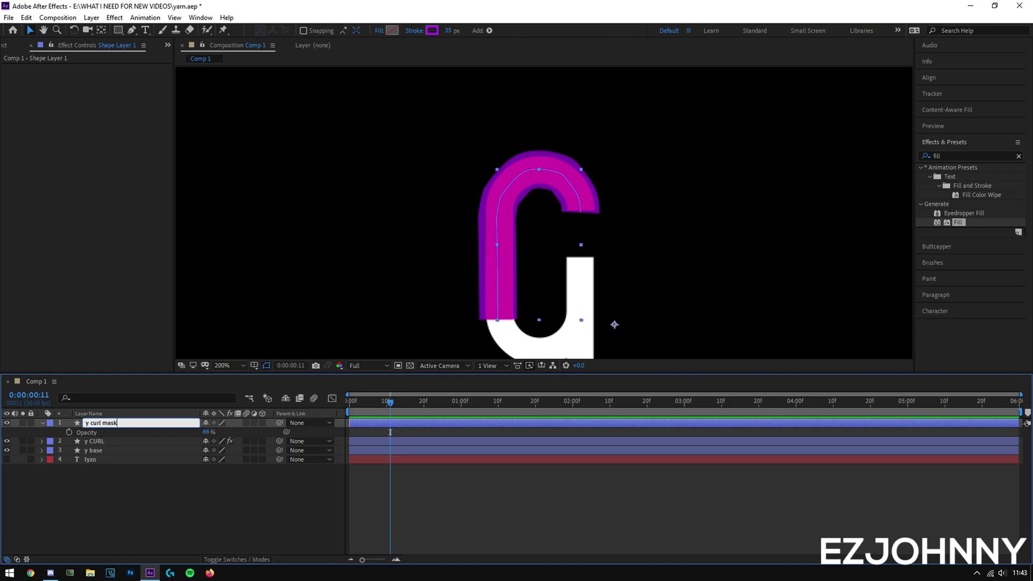
key(Return)
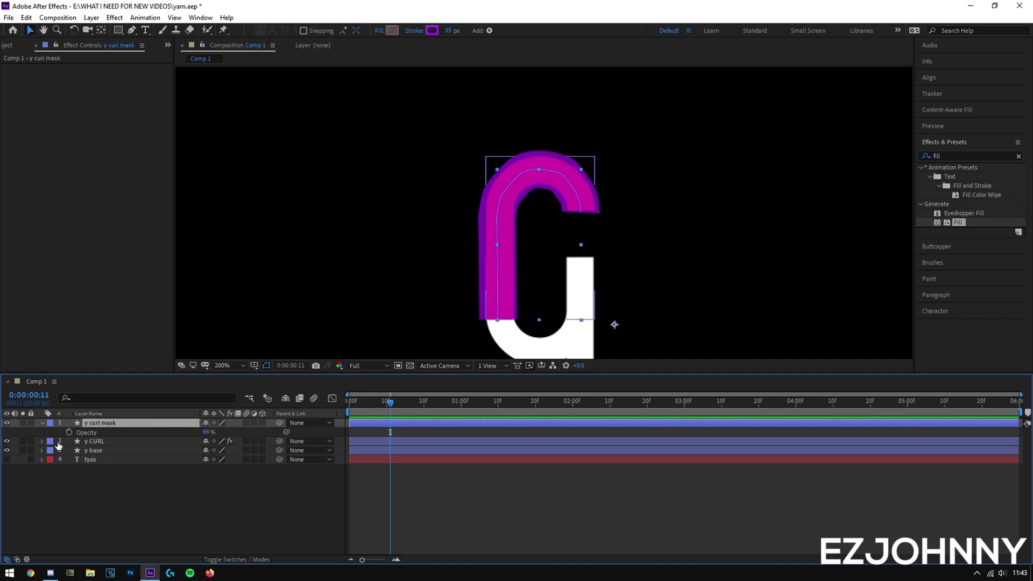
Step: Raise the opacity of the y curl mask layer to about 85%
drag(208, 432, 233, 434)
click(124, 540)
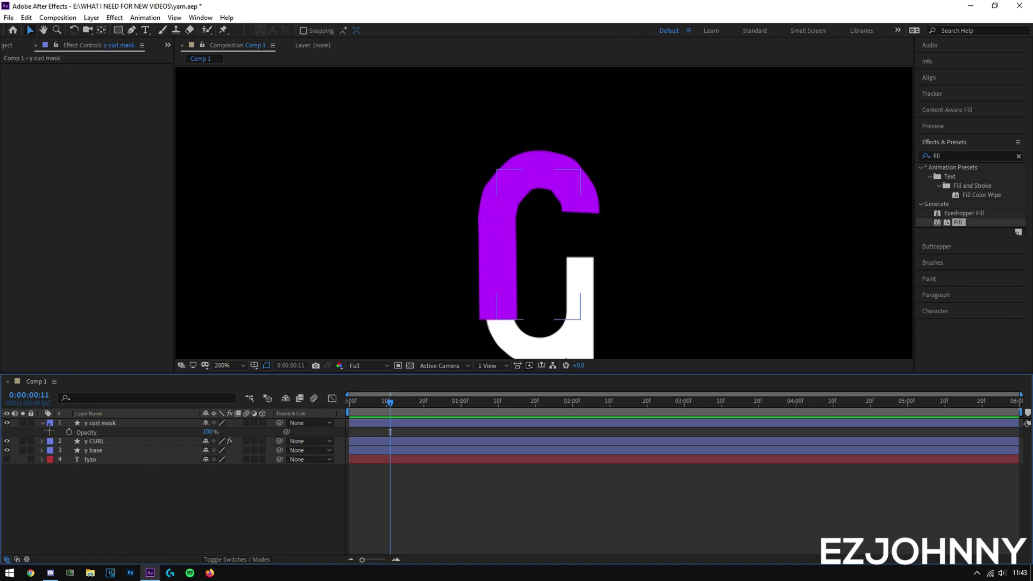
drag(211, 433, 207, 436)
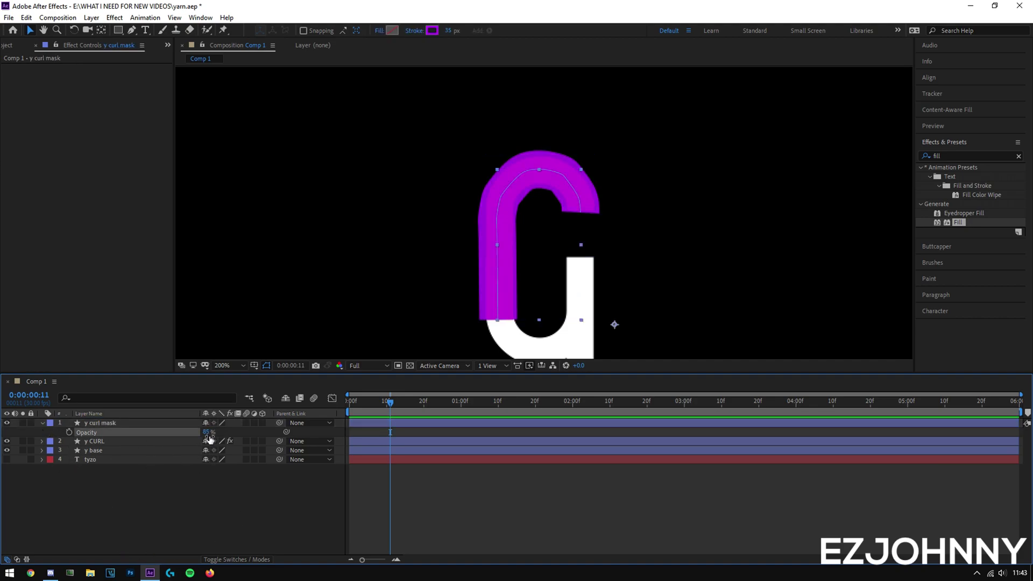
click(191, 536)
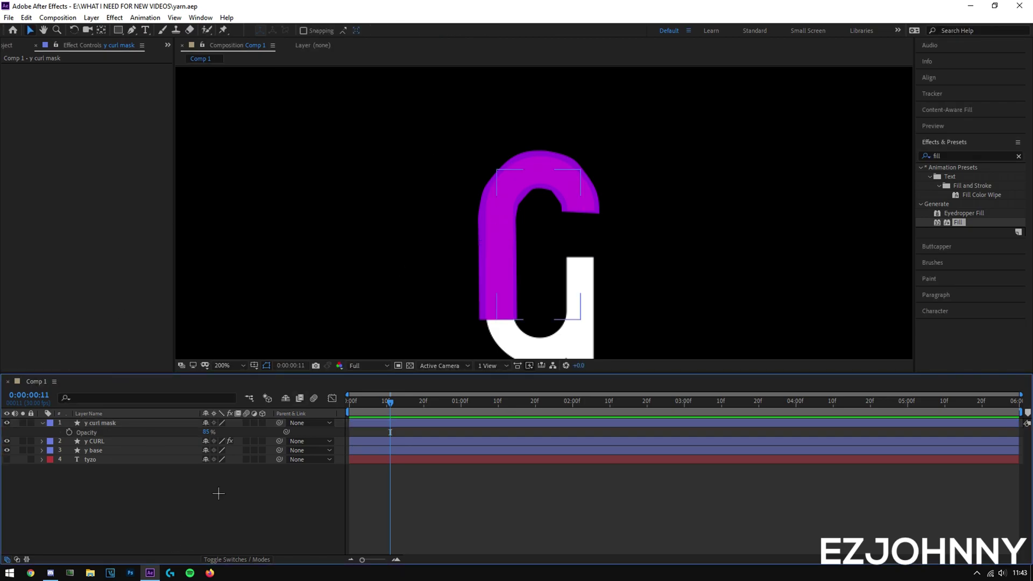
Step: Add Trim Paths to the y curl mask layer and expand its properties
scroll(640, 307, down, 2)
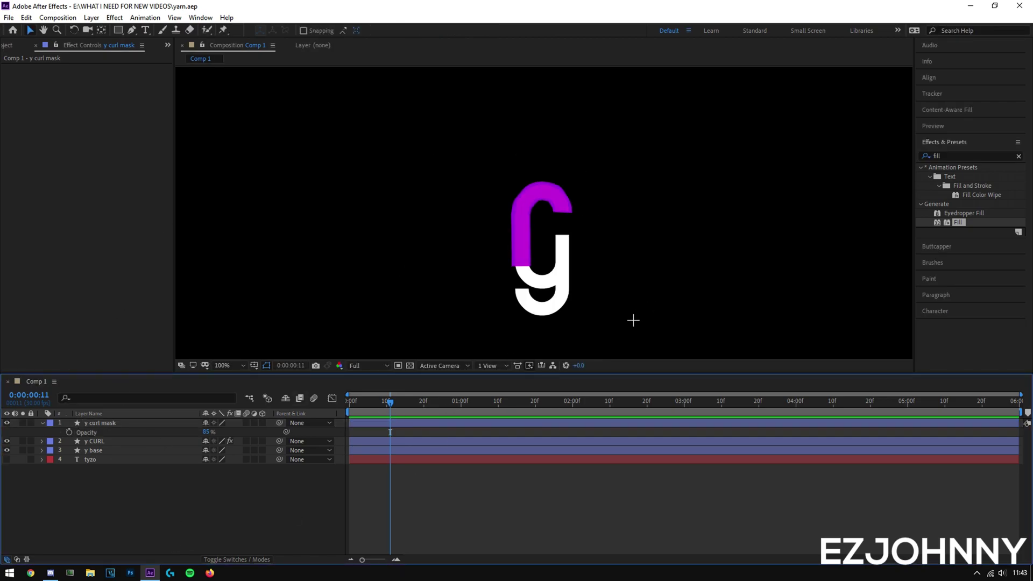
scroll(632, 317, up, 4)
click(661, 291)
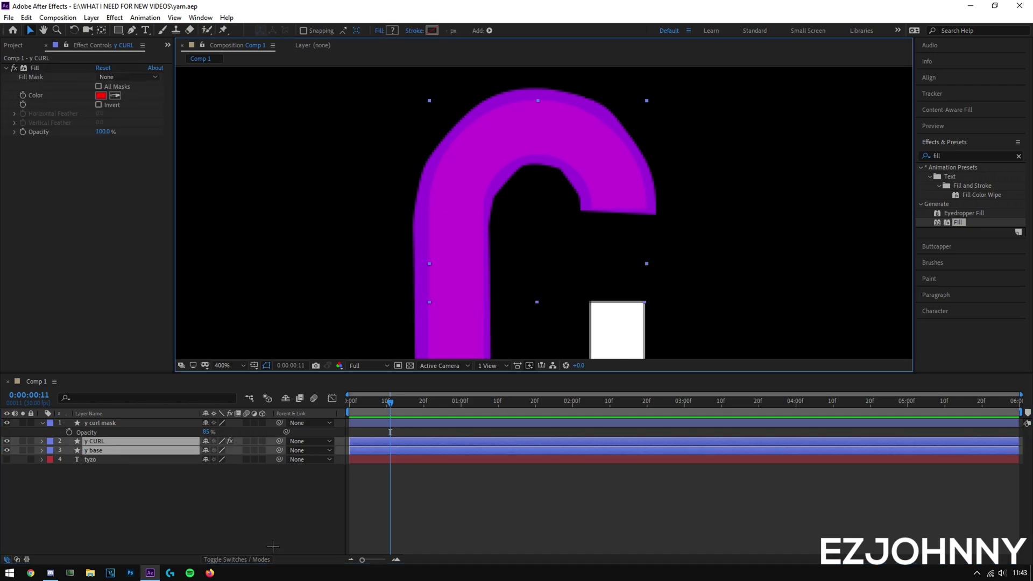
click(322, 542)
click(140, 425)
click(43, 423)
click(42, 423)
click(267, 432)
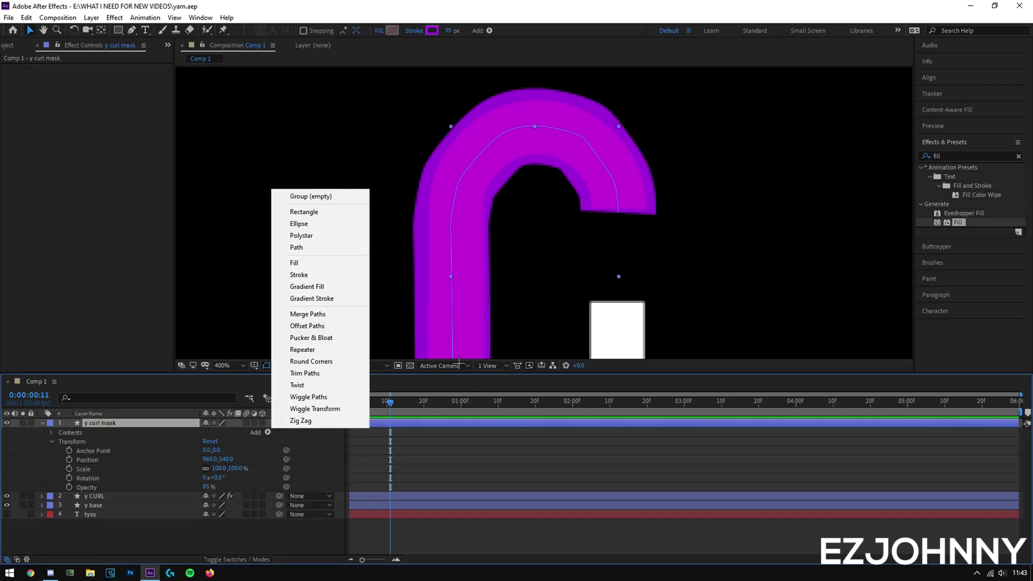
click(339, 373)
click(60, 451)
scroll(215, 459, down, 1)
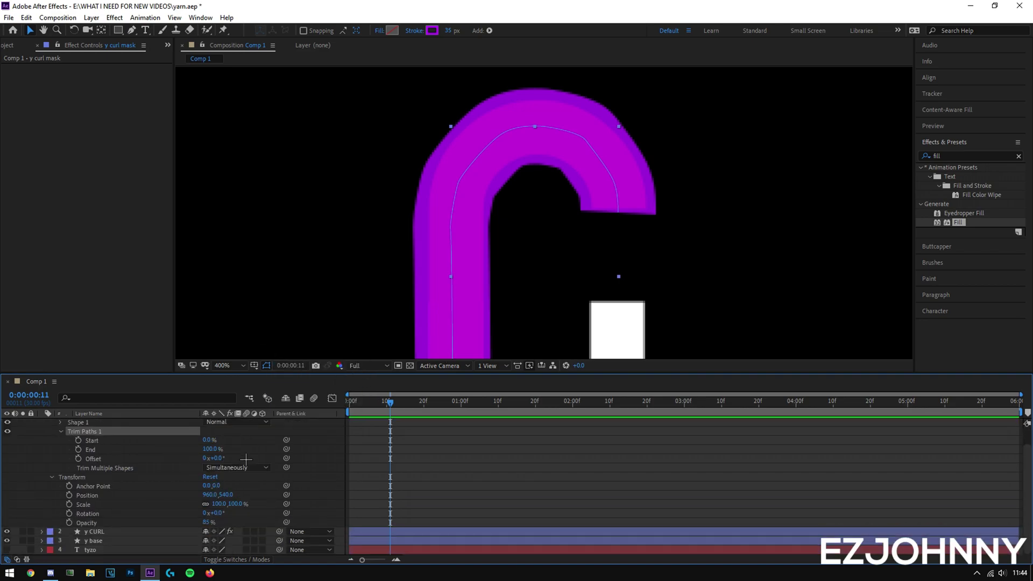
Step: Reduce the Trim Paths End value of y curl mask to 0%
drag(211, 451, 178, 451)
scroll(489, 292, down, 1)
key(space)
drag(712, 320, 721, 268)
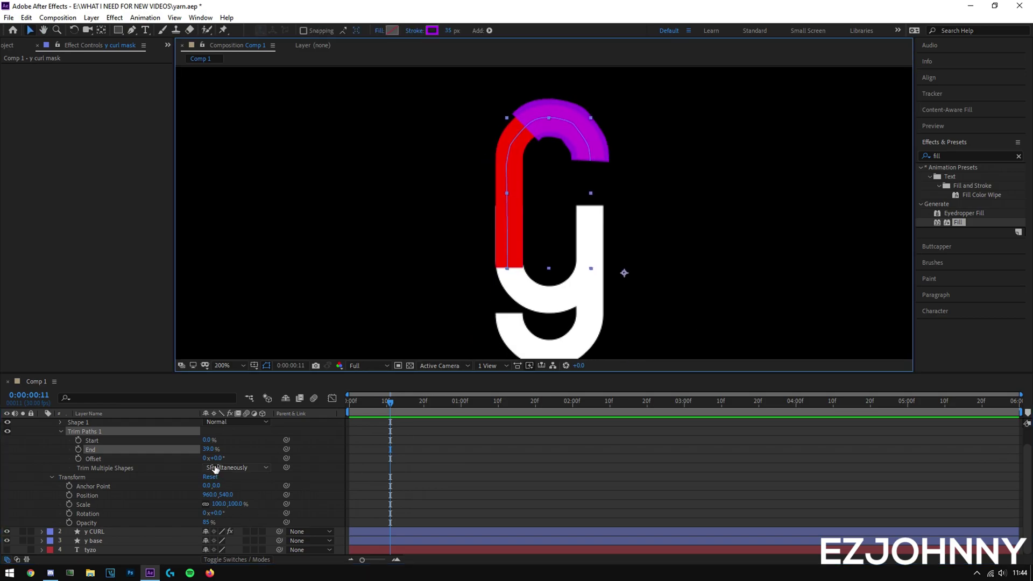
drag(211, 450, 189, 454)
mouse_move(208, 458)
mouse_down()
mouse_move(276, 448)
mouse_move(66, 468)
mouse_up()
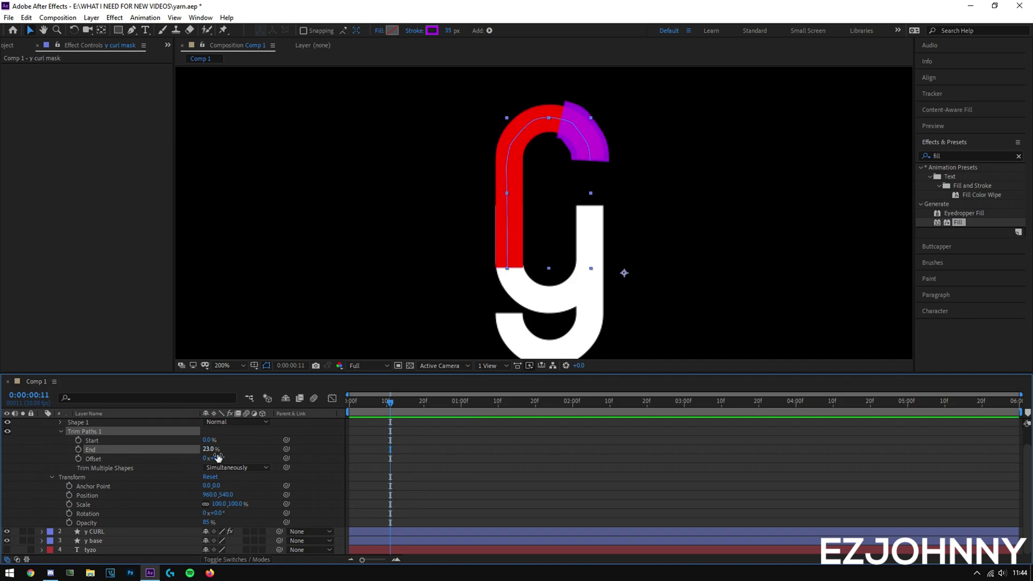
drag(218, 458, 133, 454)
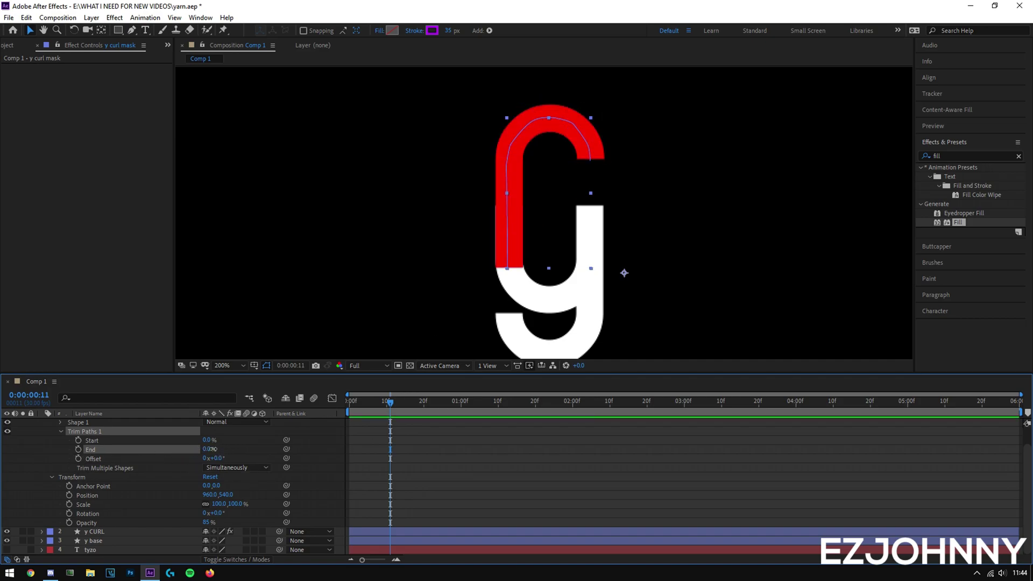
Step: Keyframe the Trim Paths End from 0% at frame 10 to 100% at 1 second
mouse_move(212, 449)
mouse_down()
mouse_move(260, 442)
mouse_move(166, 443)
mouse_up()
drag(409, 413, 386, 422)
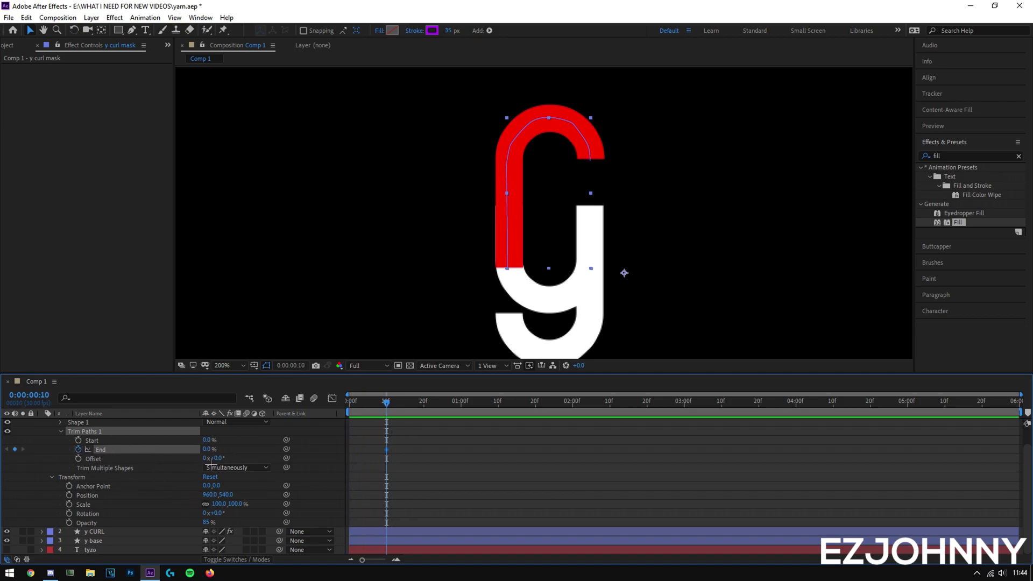
drag(389, 407, 461, 408)
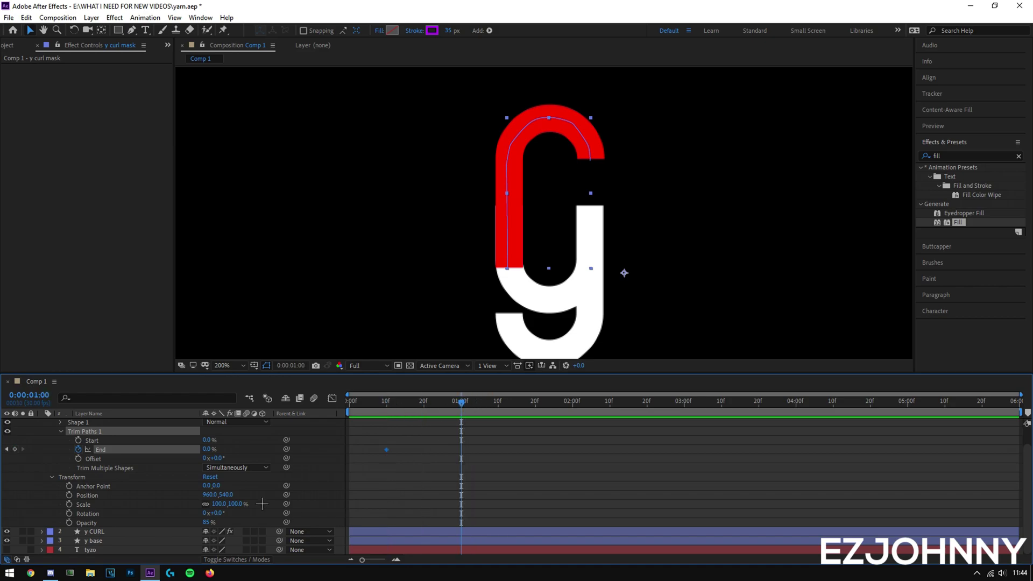
mouse_move(215, 450)
mouse_down()
mouse_move(285, 449)
mouse_move(215, 449)
mouse_move(514, 407)
mouse_move(375, 418)
mouse_move(487, 417)
mouse_up()
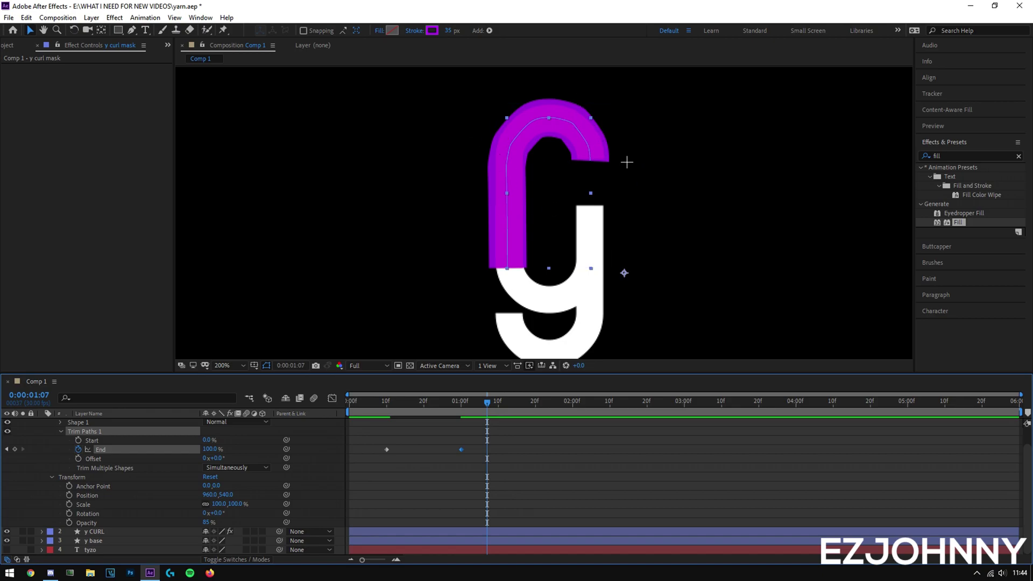
Step: Keyframe the Trim Paths Start from 0% at frame 22 to 100% at about 1:11, and preview the animation
mouse_move(481, 413)
mouse_down()
mouse_move(383, 414)
mouse_move(440, 412)
mouse_up()
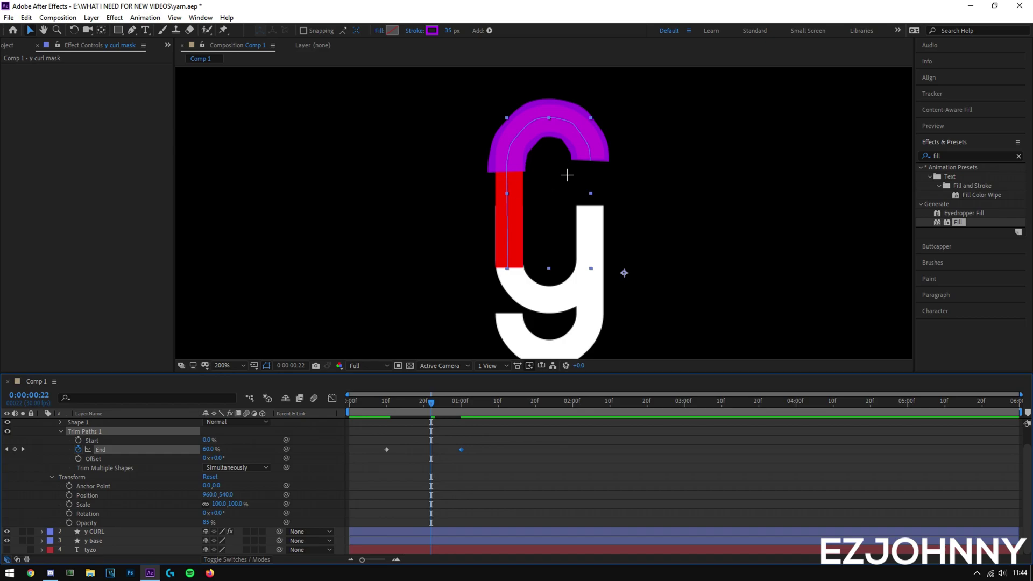
click(79, 440)
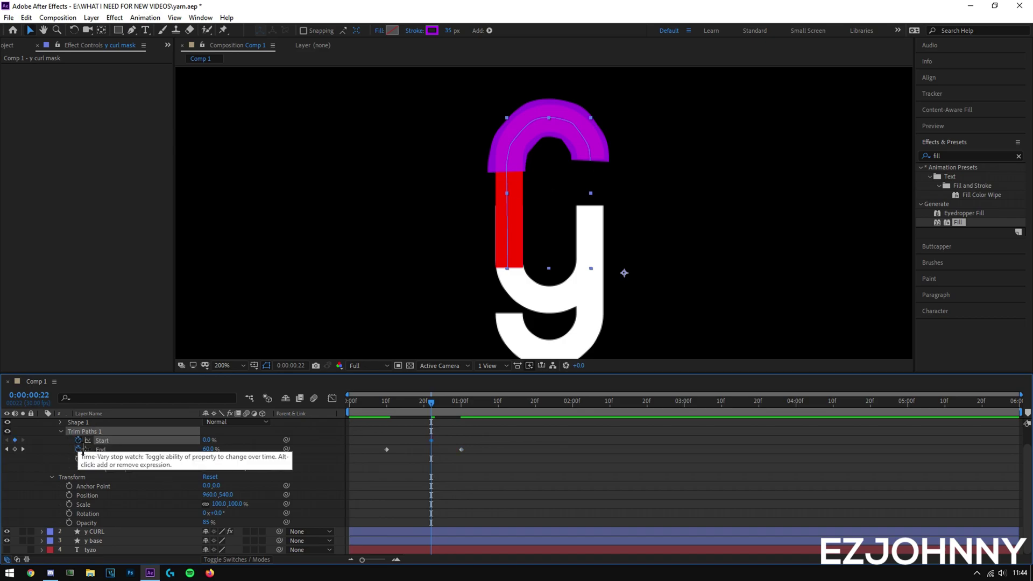
drag(432, 403, 511, 399)
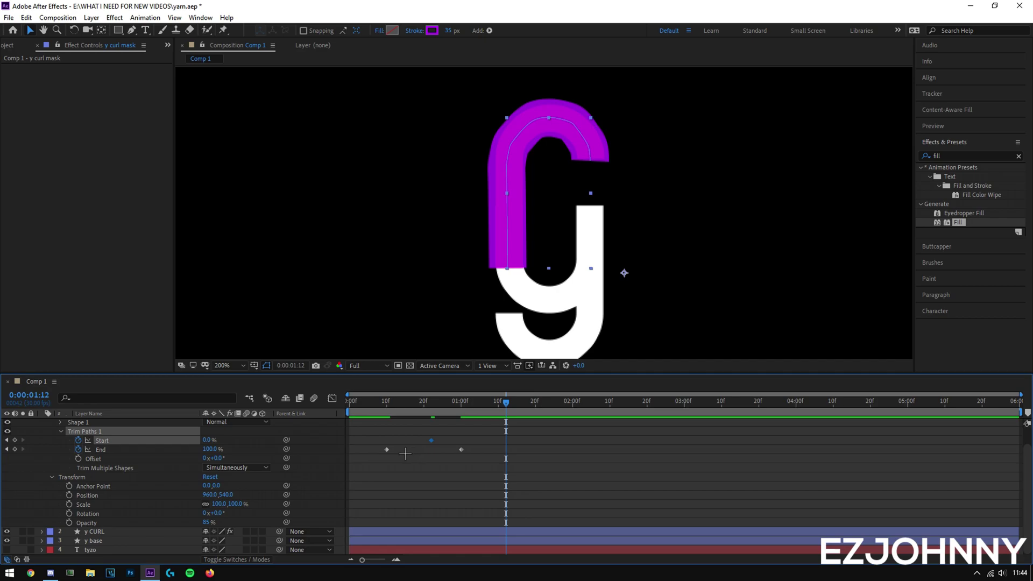
drag(515, 412, 509, 413)
drag(212, 442, 508, 421)
key(Home)
key(space)
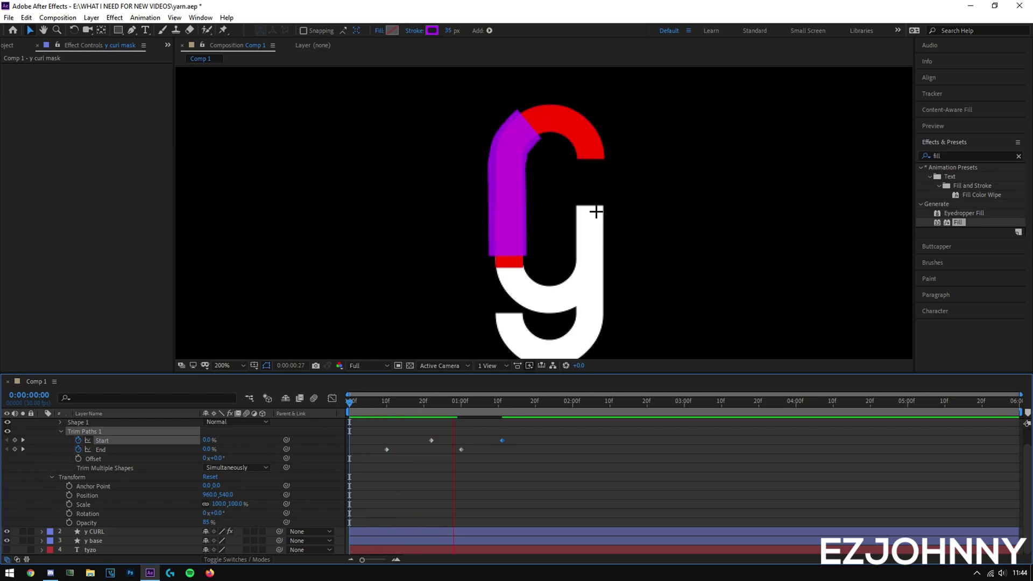
key(space)
Step: Retime the final Trim Paths keyframes, with Start at about 1:19 and End at about 1:02, previewing the motion
drag(522, 431, 462, 462)
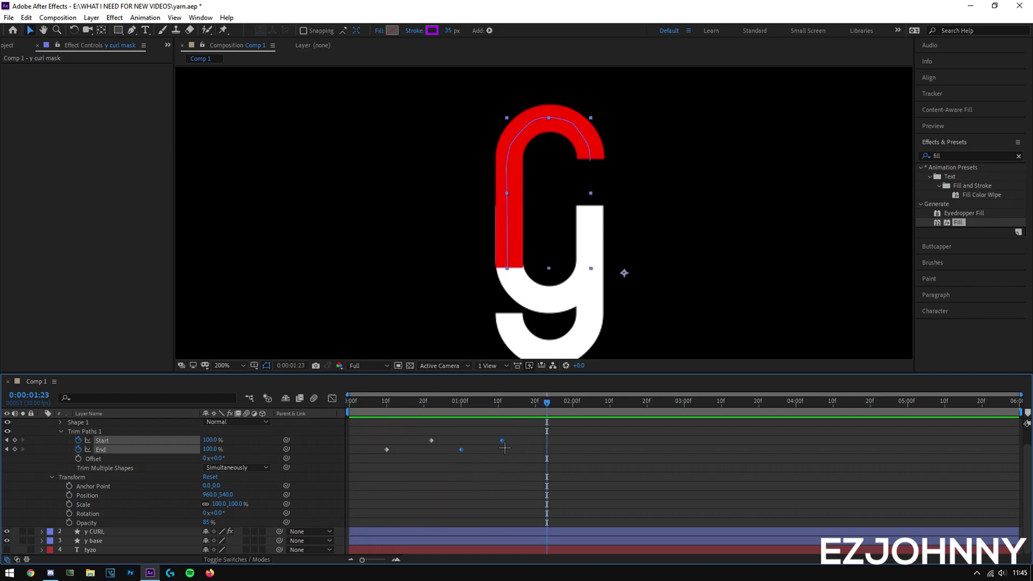
drag(509, 440, 521, 440)
key(space)
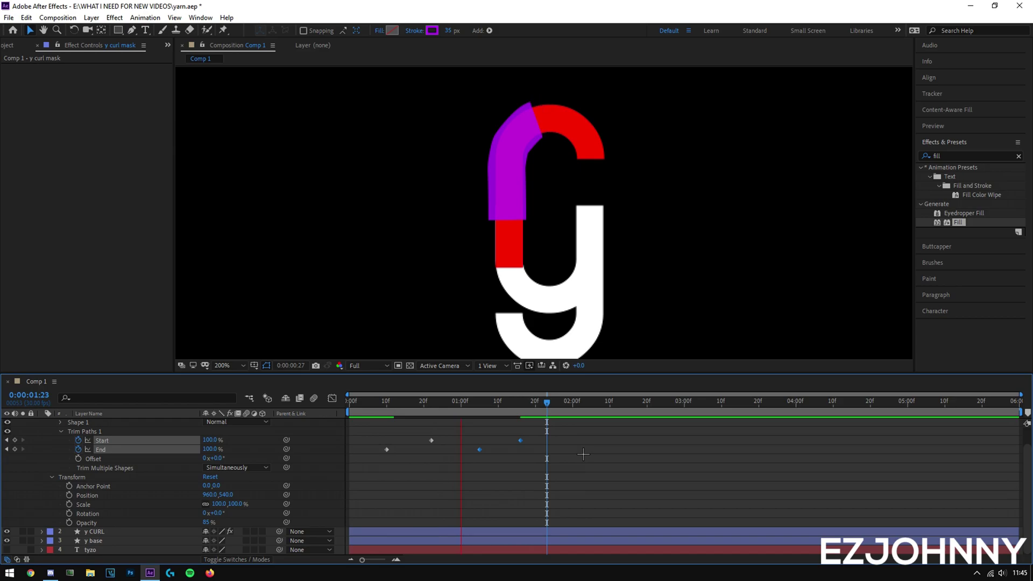
key(space)
click(480, 461)
drag(482, 451, 479, 459)
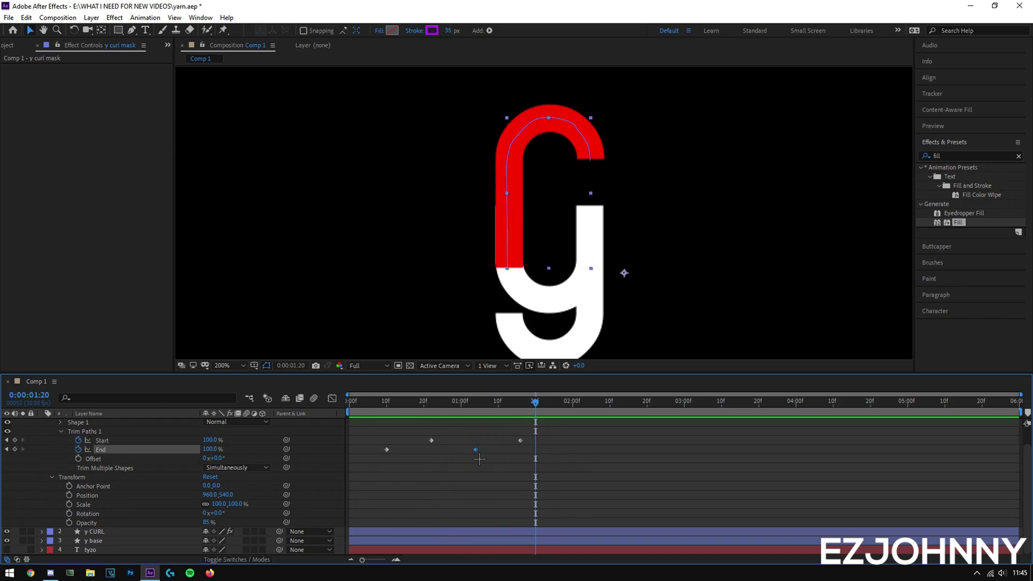
click(520, 440)
key(space)
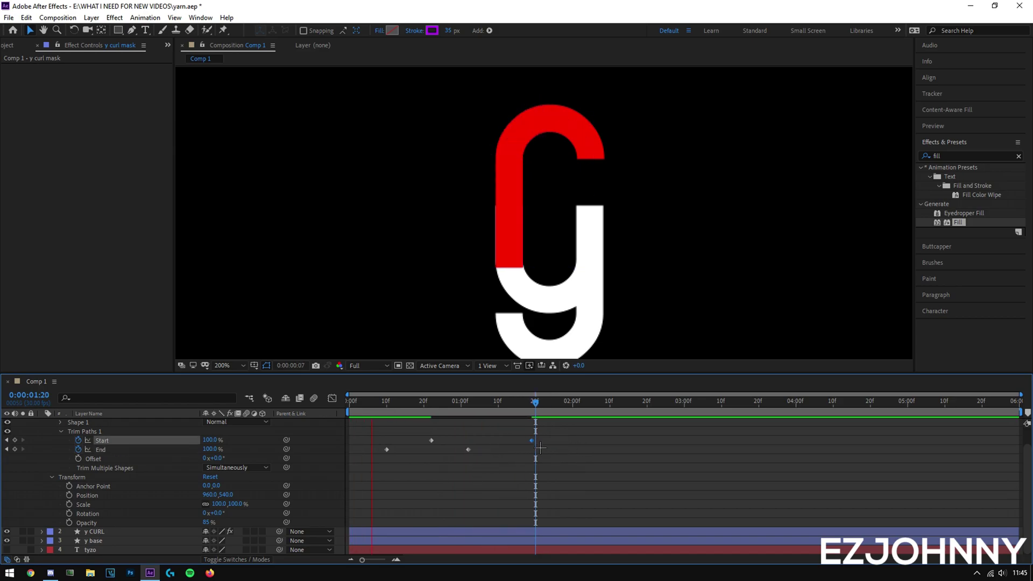
key(space)
Step: Move the final End keyframe to about 1:06, save the project and preview the animation
drag(468, 450, 484, 450)
key(ctrl+s)
key(space)
key(space)
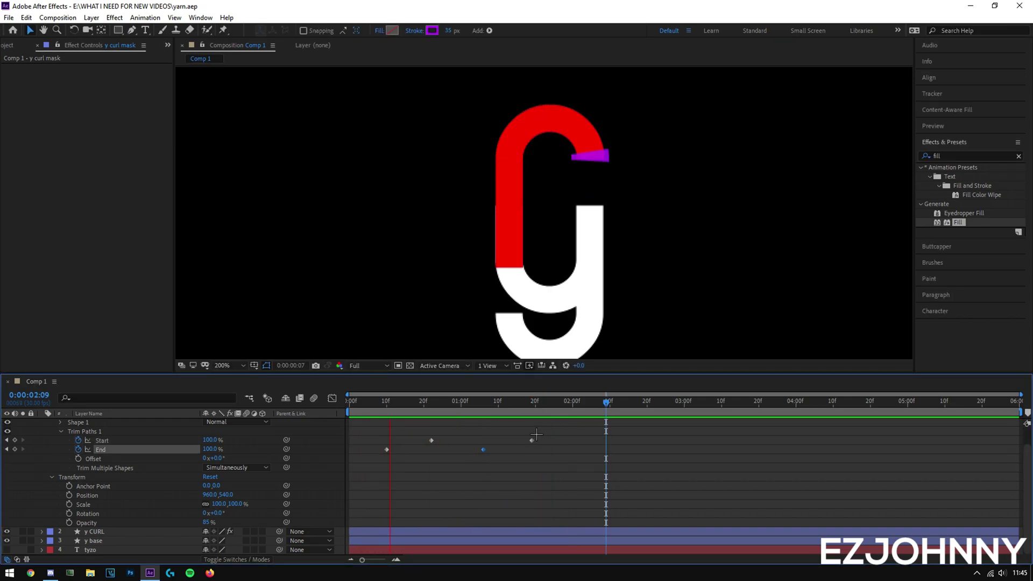
key(space)
Step: Move the final End keyframe earlier to about frame 25 and preview the animation
mouse_move(499, 458)
mouse_down()
mouse_move(509, 455)
mouse_move(448, 456)
mouse_up()
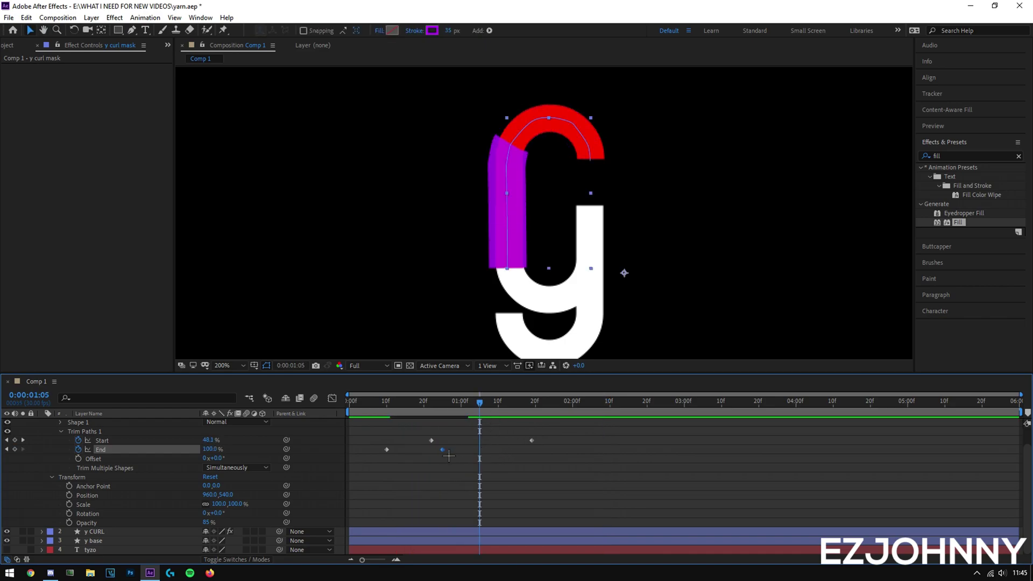
mouse_move(472, 404)
mouse_down()
mouse_move(400, 405)
mouse_move(462, 406)
mouse_up()
key(space)
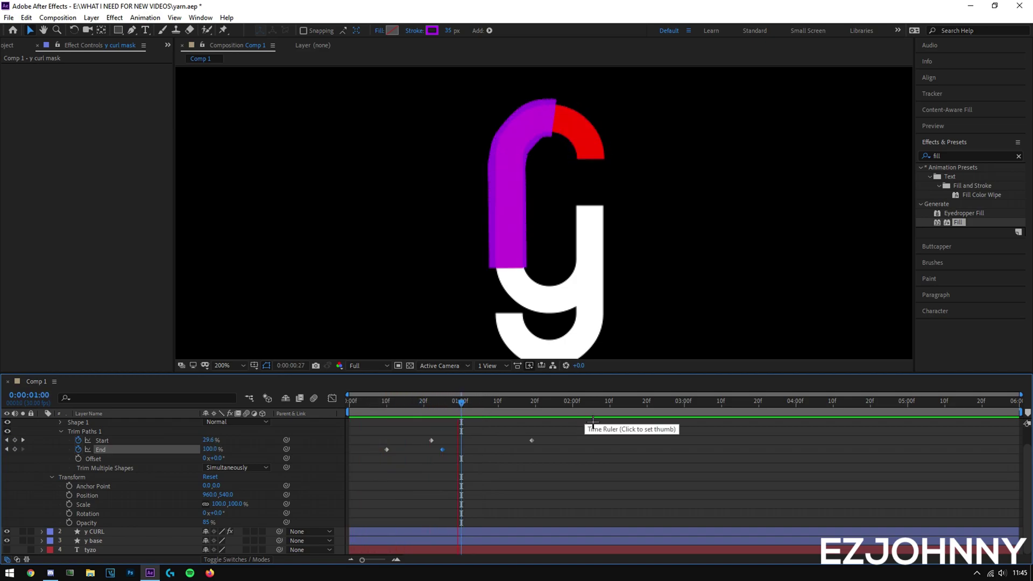
Step: Apply Easy Ease to all the Start and End keyframes of the y curl mask's Trim Paths
key(space)
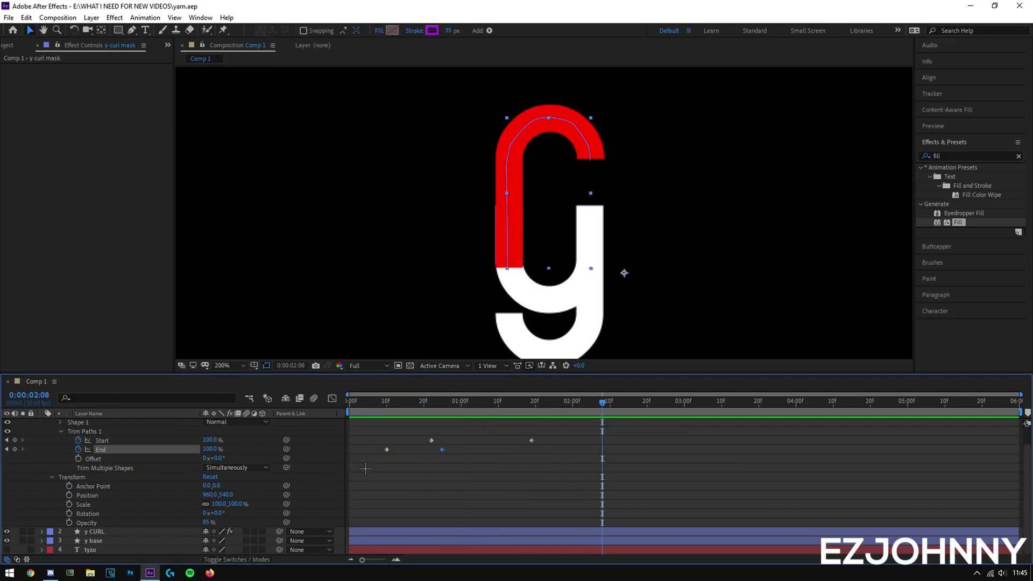
drag(572, 430, 352, 483)
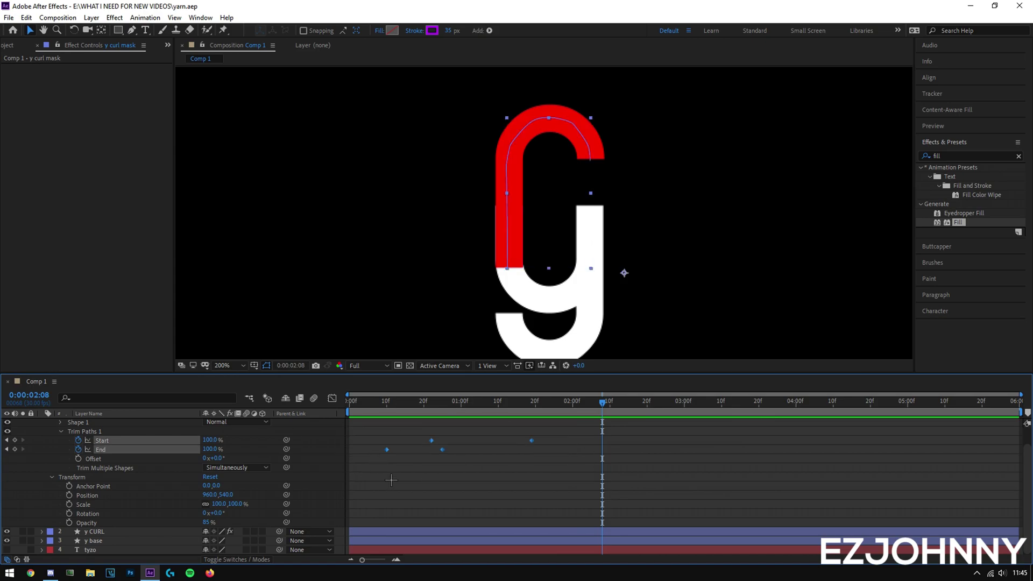
right_click(443, 449)
mouse_move(526, 449)
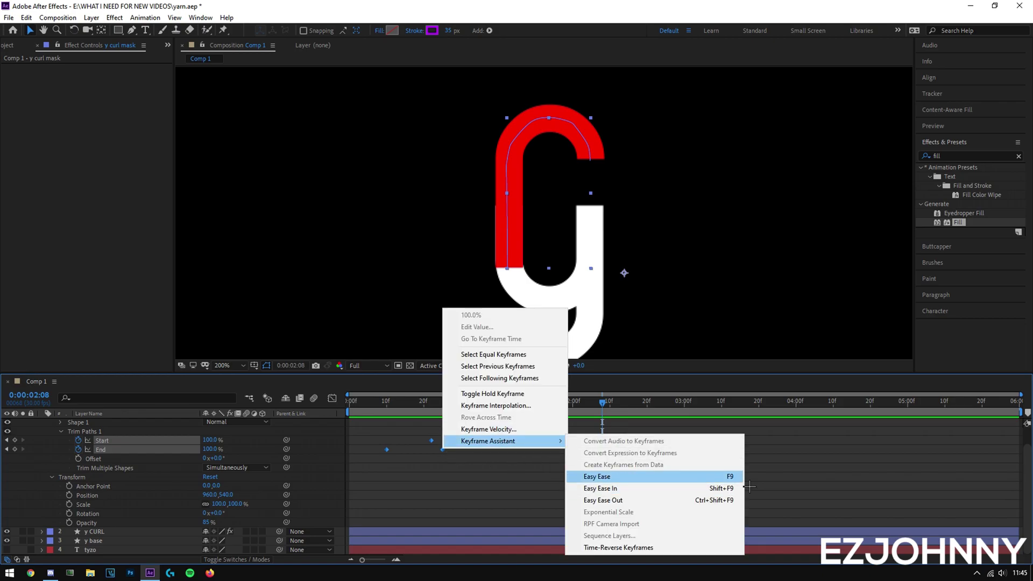
click(720, 478)
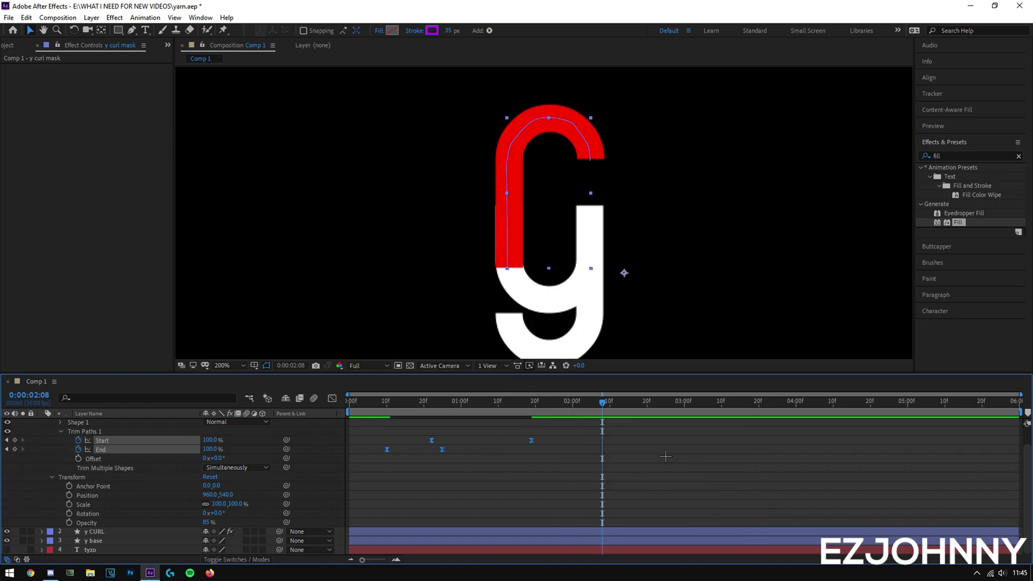
Step: Show the Trim Paths Start and End curves as a value graph in the enlarged Graph Editor, previewing the eased motion
click(332, 398)
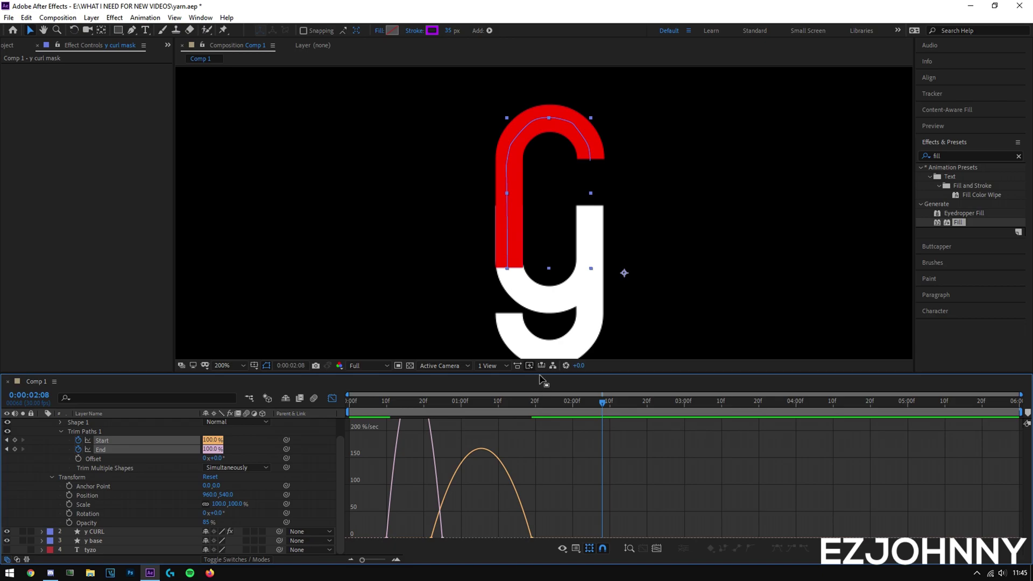
drag(547, 374, 547, 260)
scroll(596, 315, down, 2)
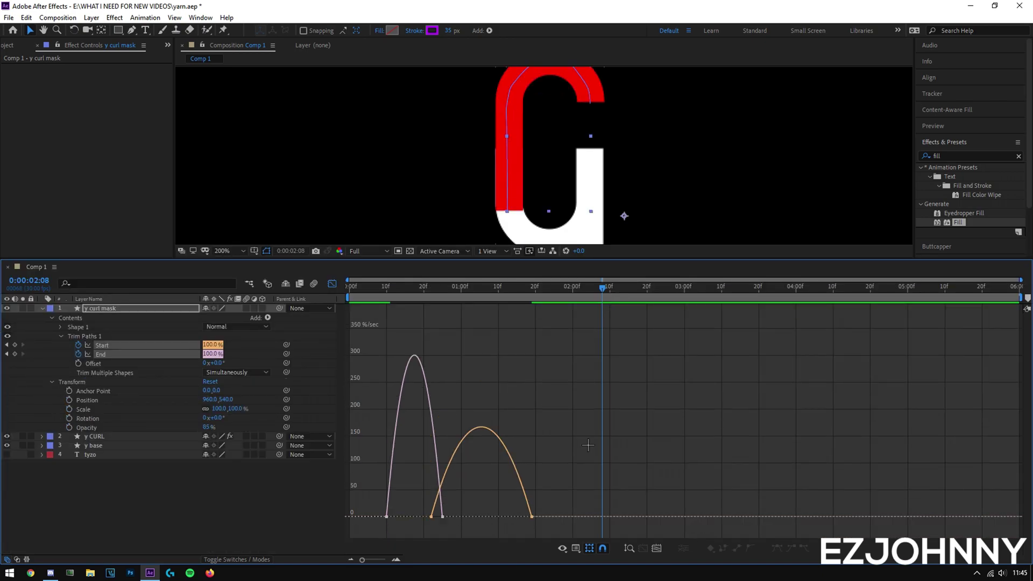
drag(604, 296, 458, 294)
key(space)
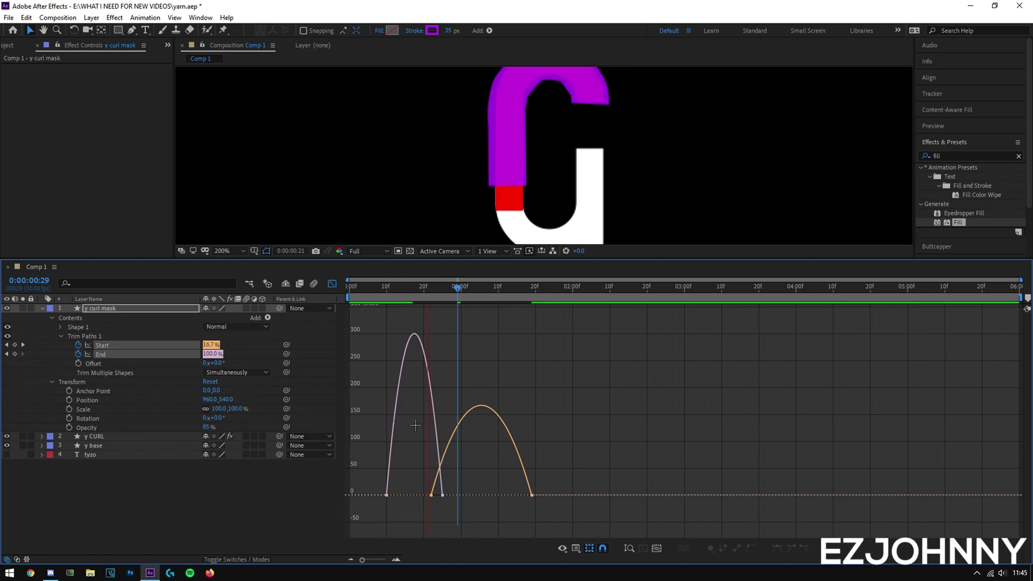
right_click(532, 369)
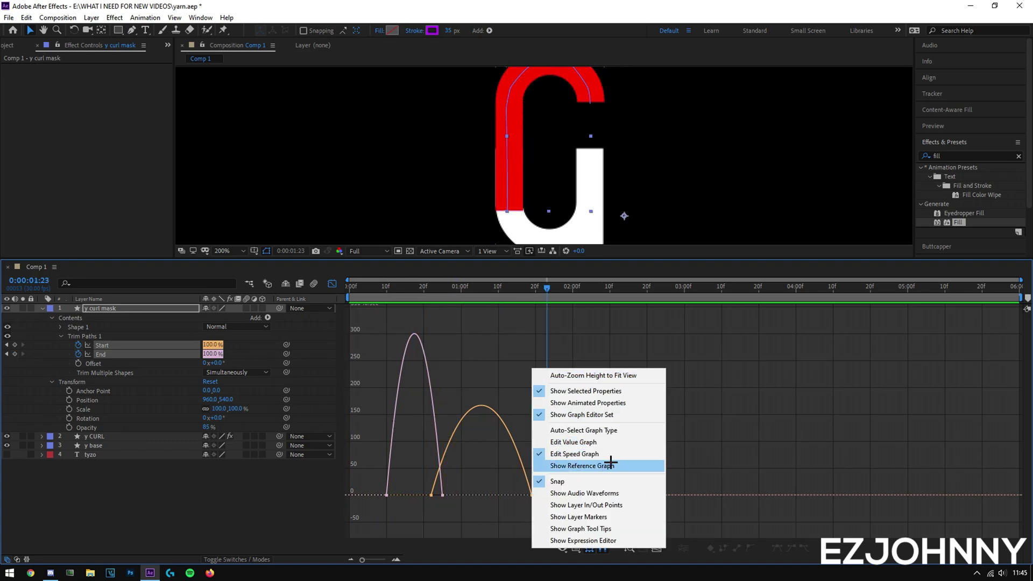
click(613, 442)
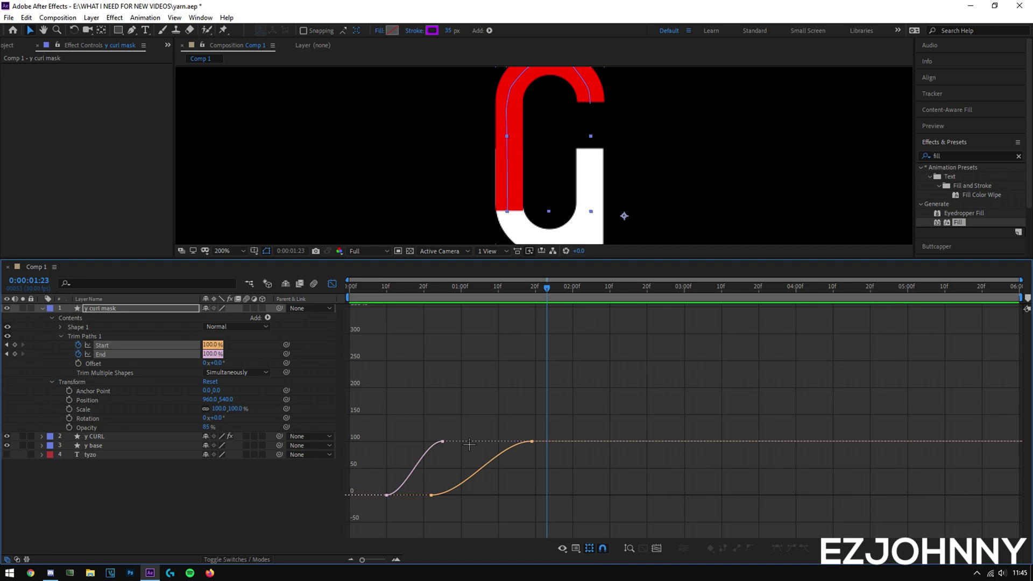
Step: Lengthen the outgoing easing handles of the first Start and End keyframes and preview the animation
drag(467, 521, 360, 478)
click(565, 512)
drag(494, 534, 381, 494)
drag(464, 496, 496, 495)
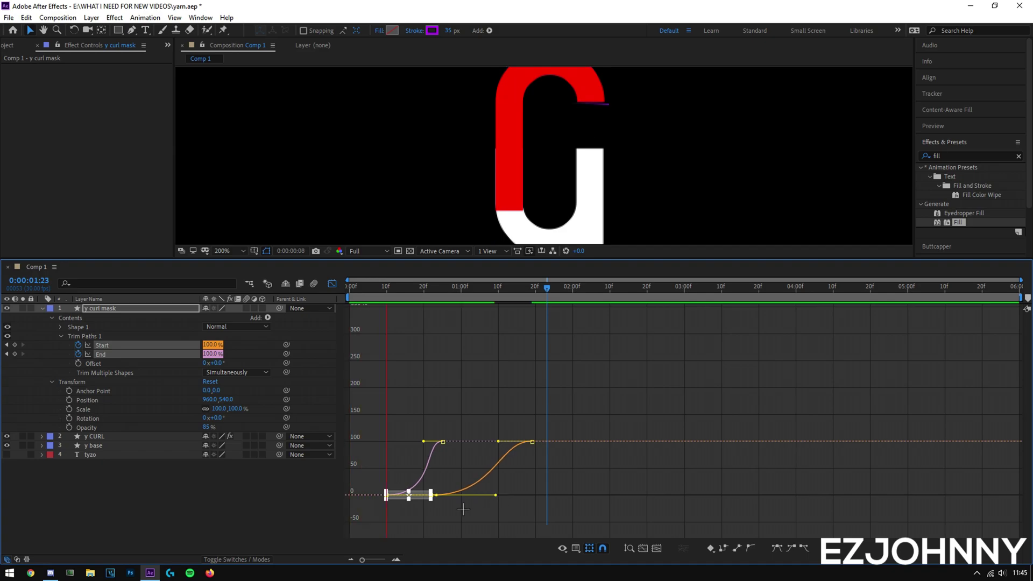
key(space)
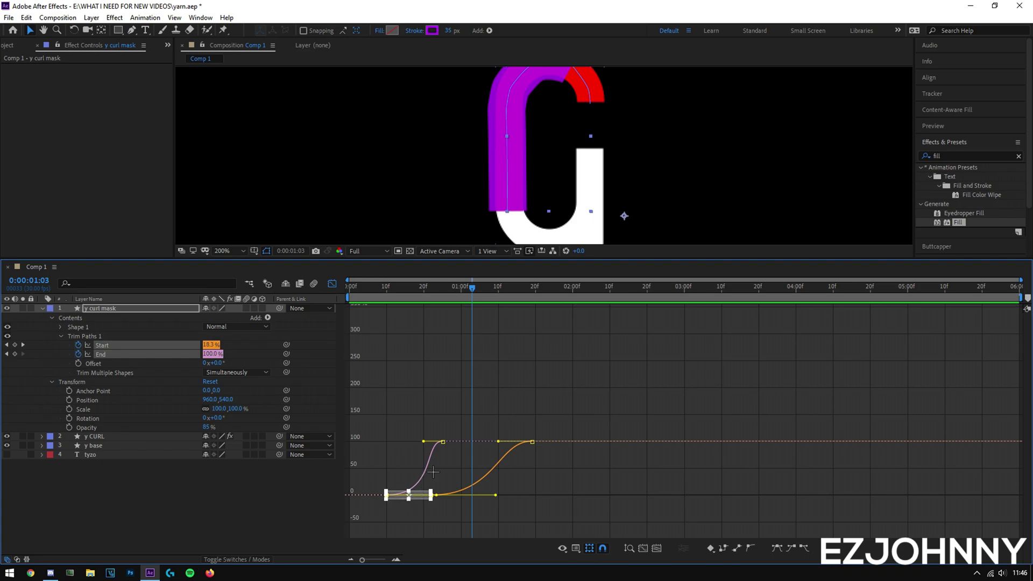
Step: Lengthen the incoming easing handles of the final Start and End keyframes and preview the animation
drag(593, 428, 401, 443)
key(space)
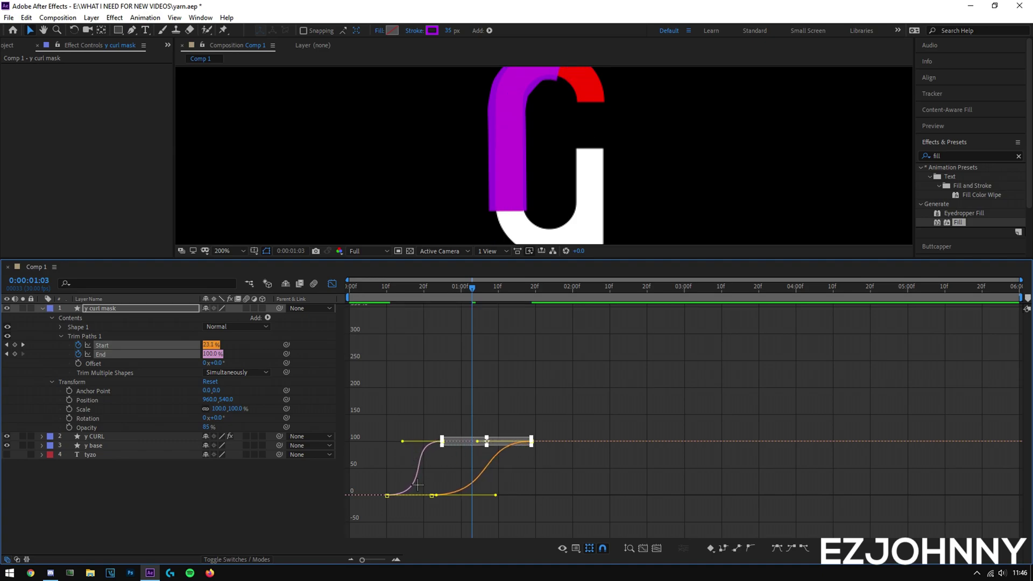
key(space)
Step: Shorten the outgoing easing handles of the first Start and End keyframes for a quicker start, and preview the animation
drag(368, 475, 547, 517)
drag(494, 495, 463, 496)
key(space)
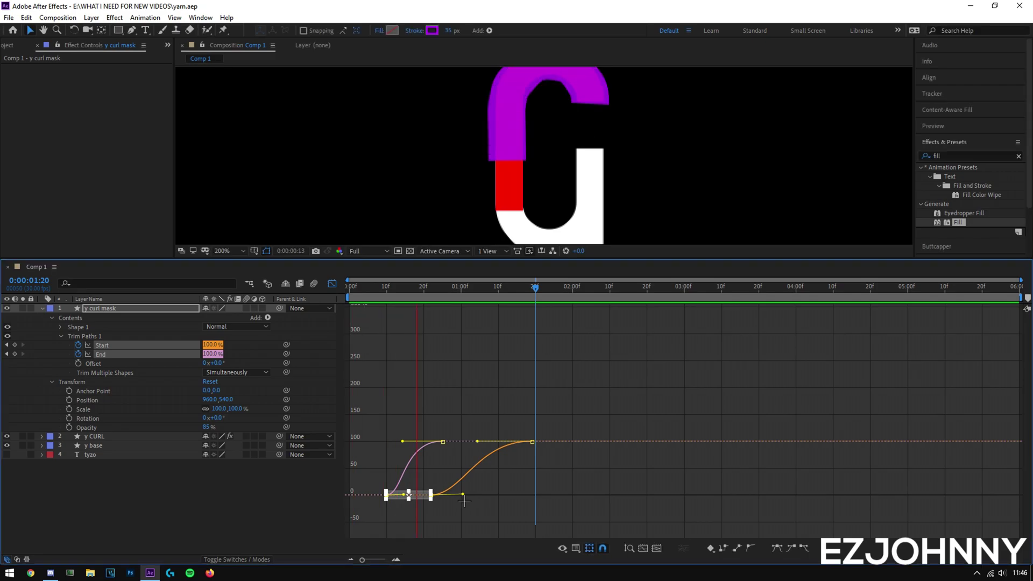
scroll(560, 211, down, 1)
key(space)
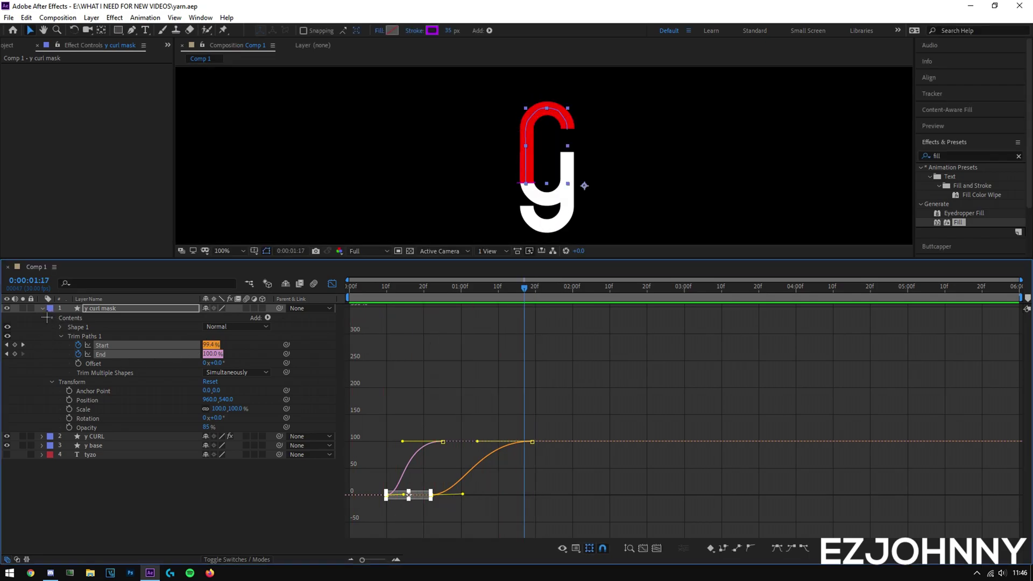
Step: Collapse the y curl mask layer and switch from the Graph Editor back to layer bars, previewing the animation
click(43, 308)
click(289, 421)
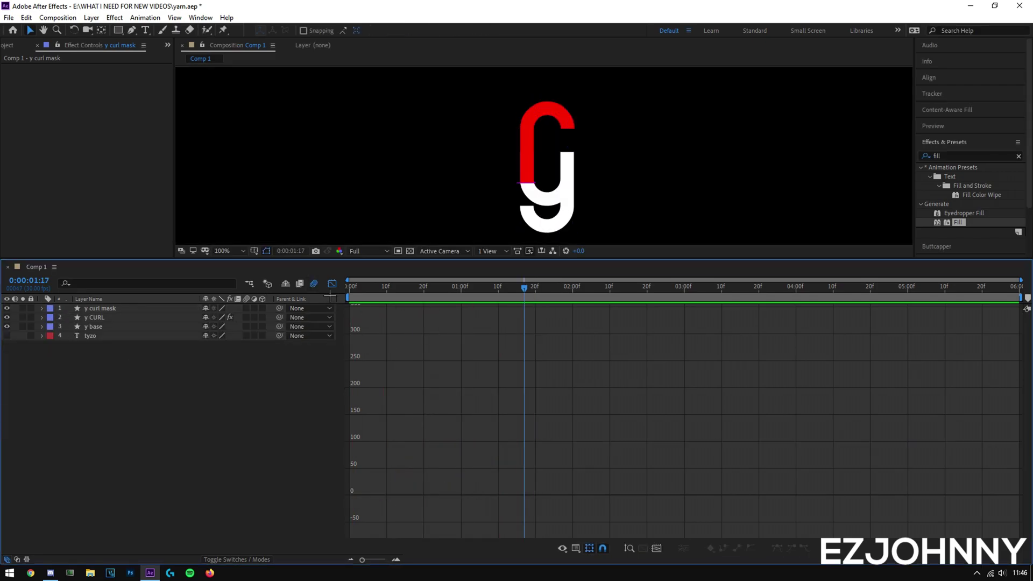
click(332, 284)
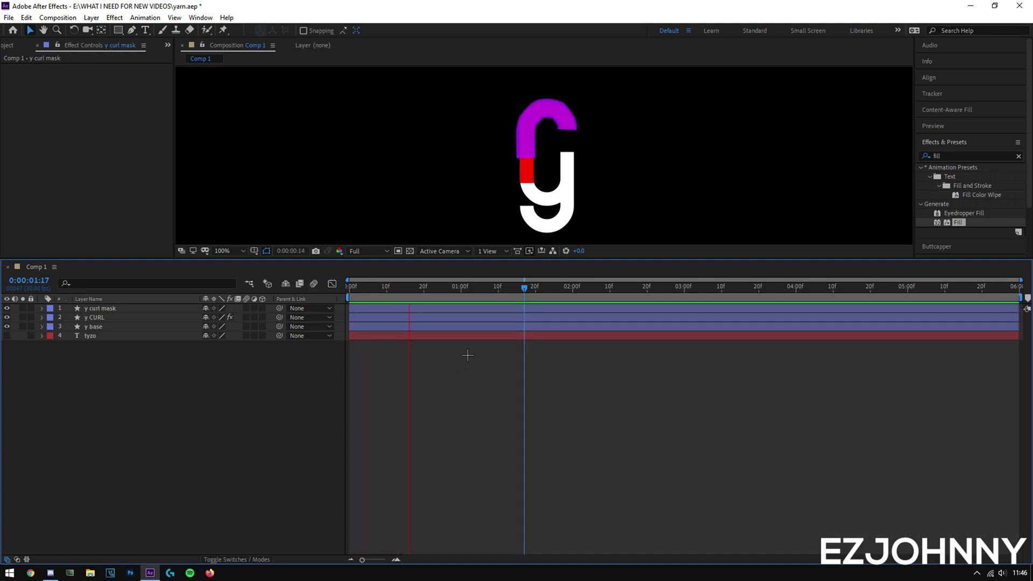
key(space)
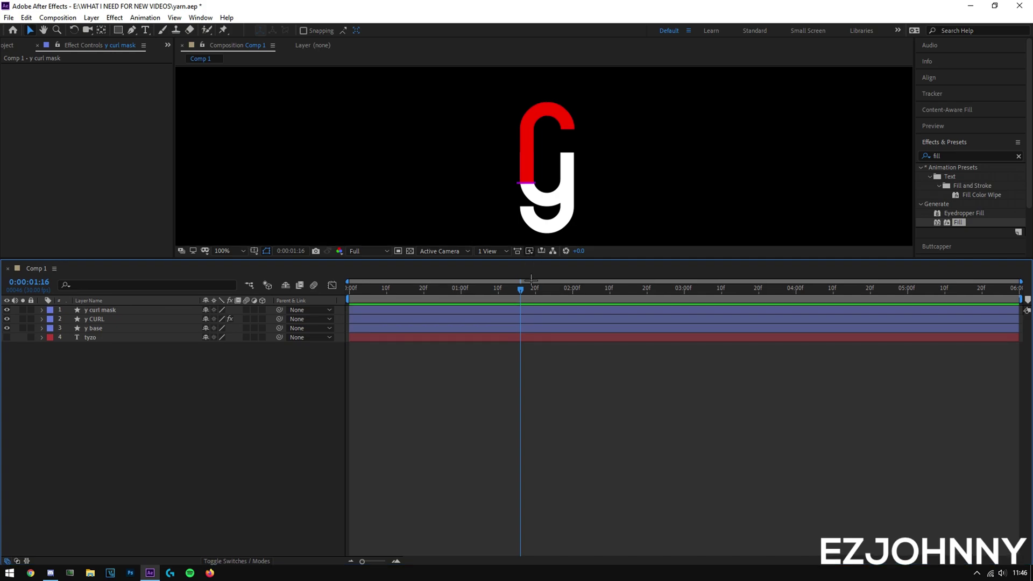
drag(533, 270, 533, 377)
key(period)
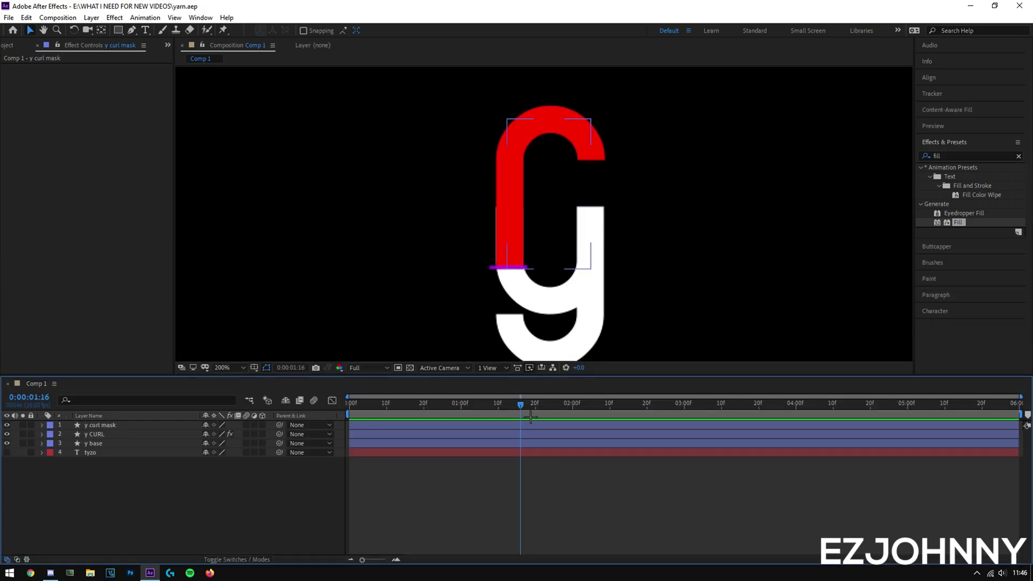
Step: Set the y CURL layer's track matte to Alpha Matte "y curl mask" with the playhead at frame 19
drag(536, 410, 420, 410)
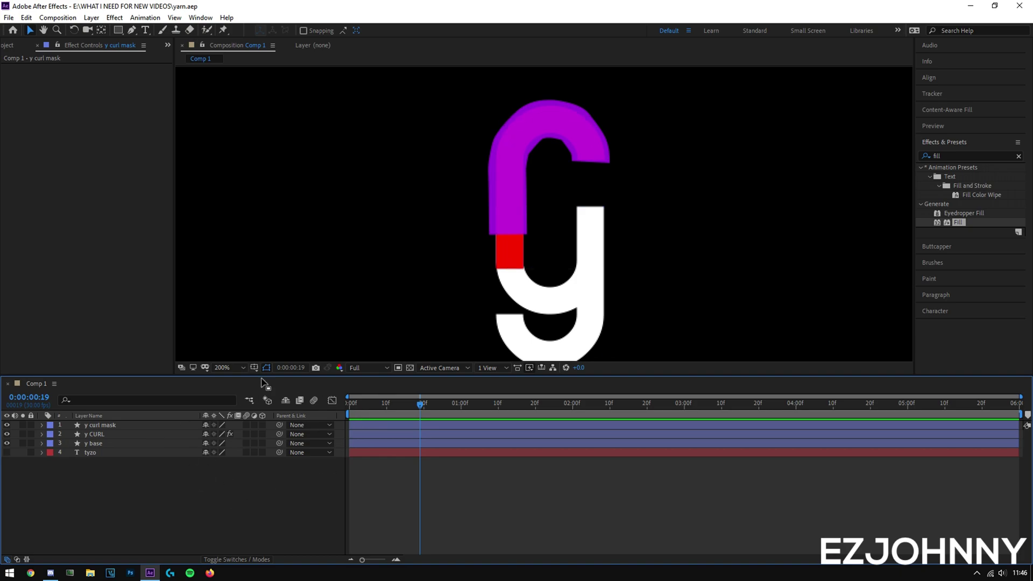
click(242, 560)
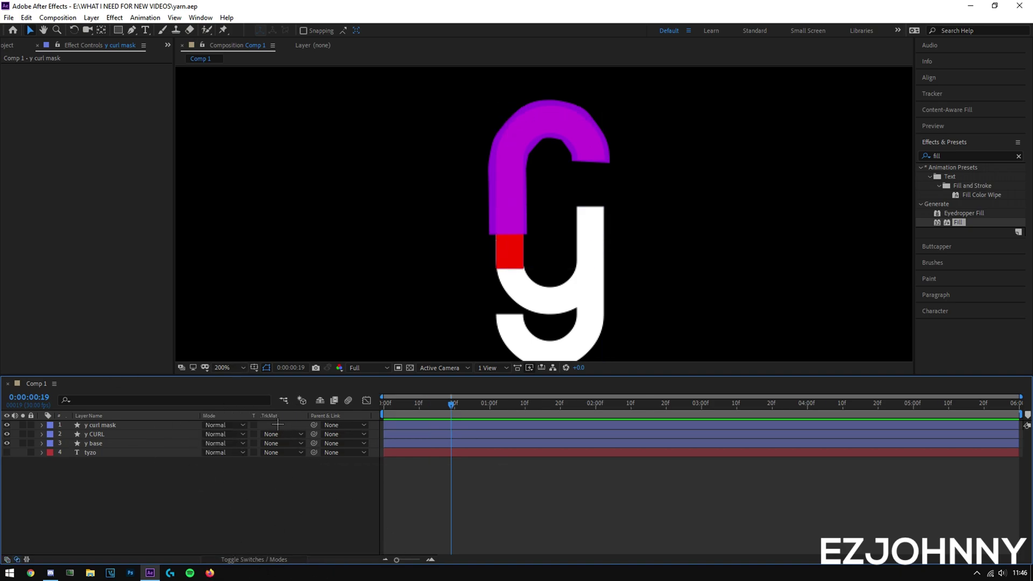
click(102, 425)
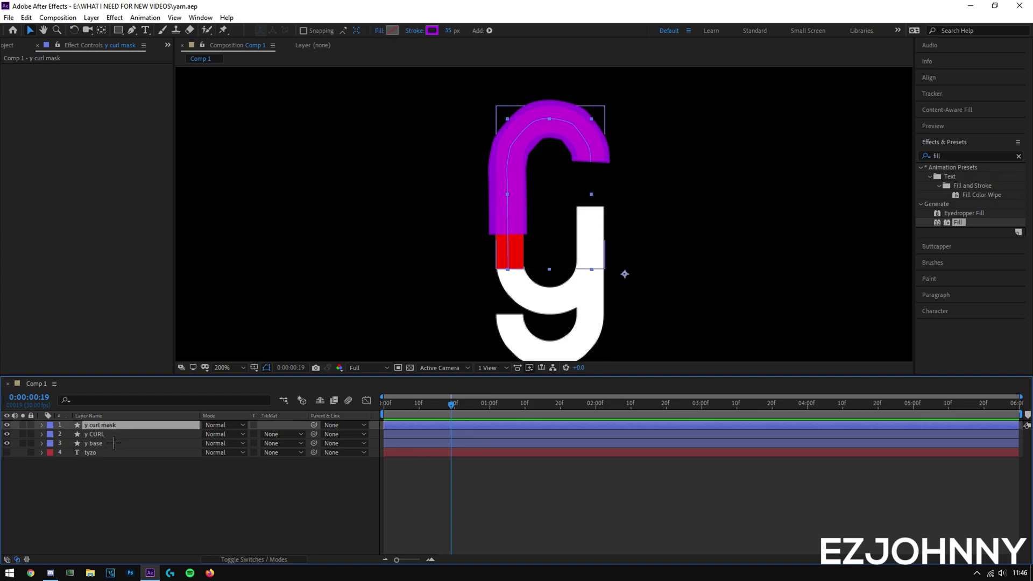
click(108, 435)
click(168, 530)
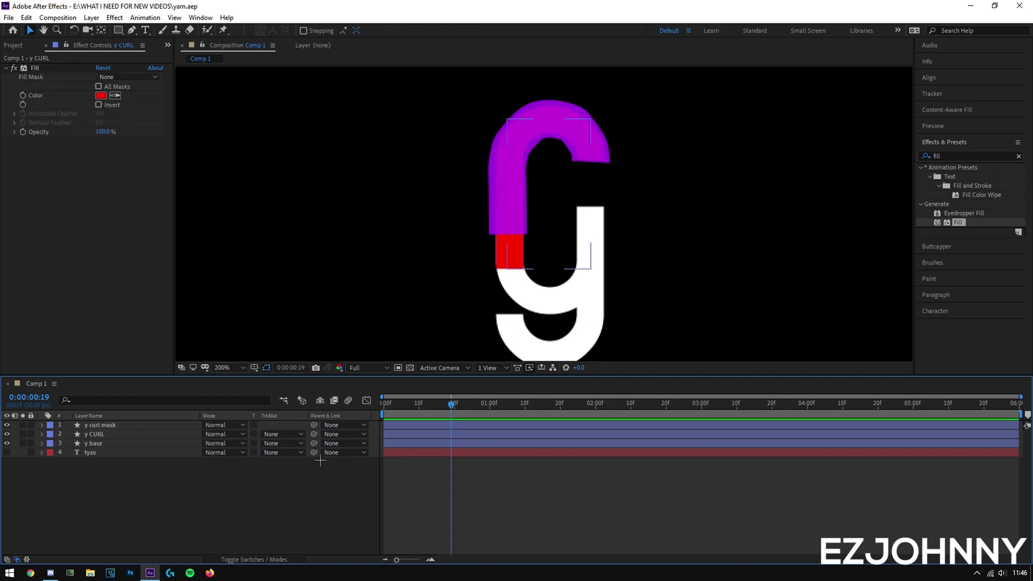
click(279, 434)
click(315, 462)
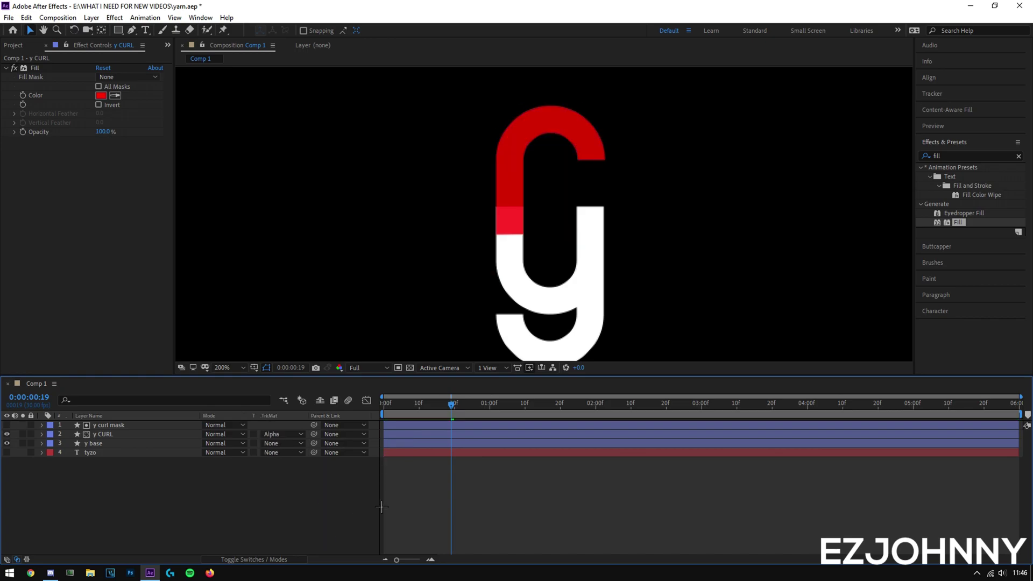
Step: Check the matte options and play back the curl's masked reveal from the start
drag(454, 411, 430, 419)
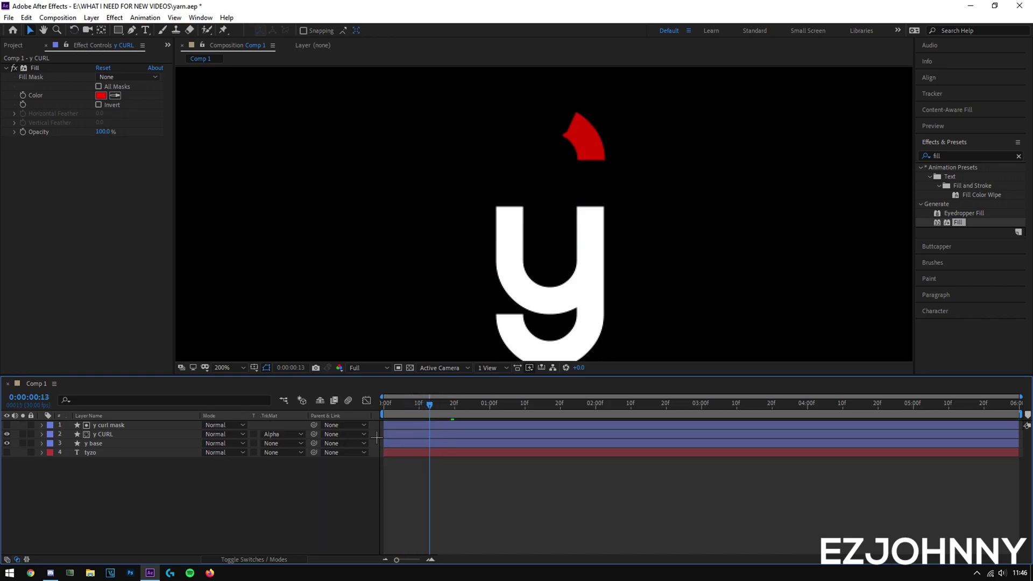
click(280, 434)
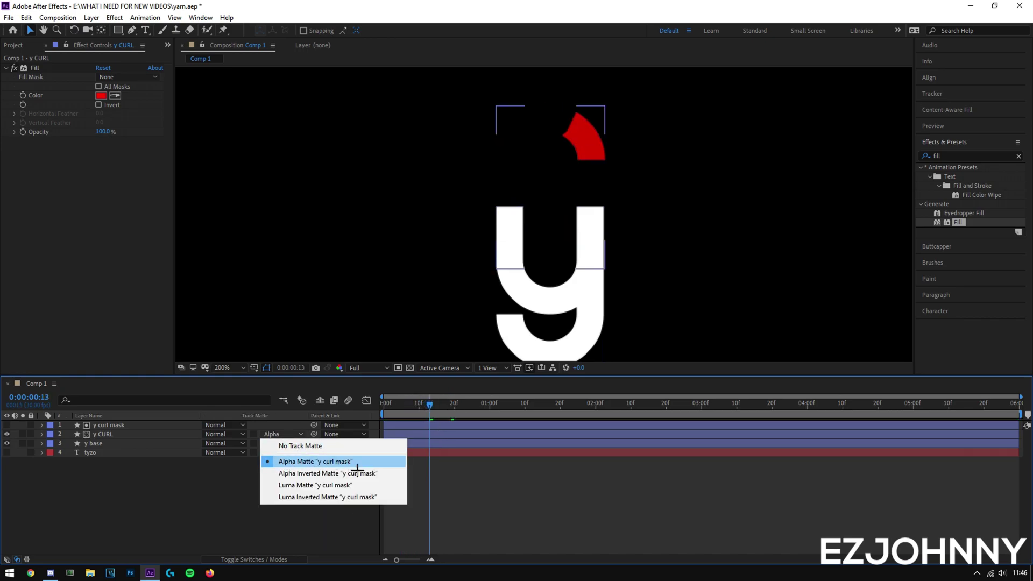
click(346, 487)
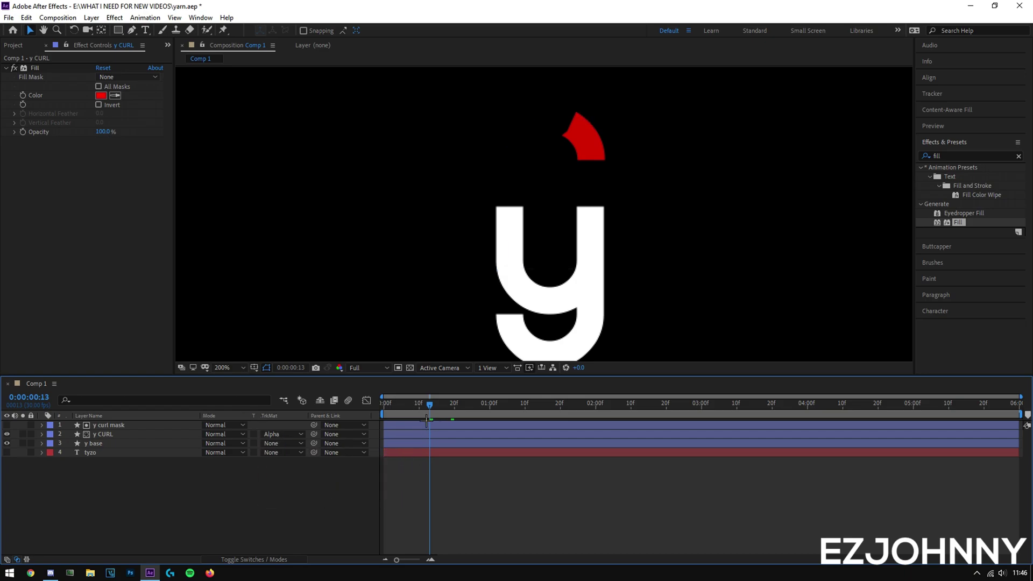
mouse_move(429, 411)
mouse_down()
mouse_move(392, 411)
mouse_move(514, 386)
mouse_move(426, 391)
mouse_up()
key(Page_Up)
key(space)
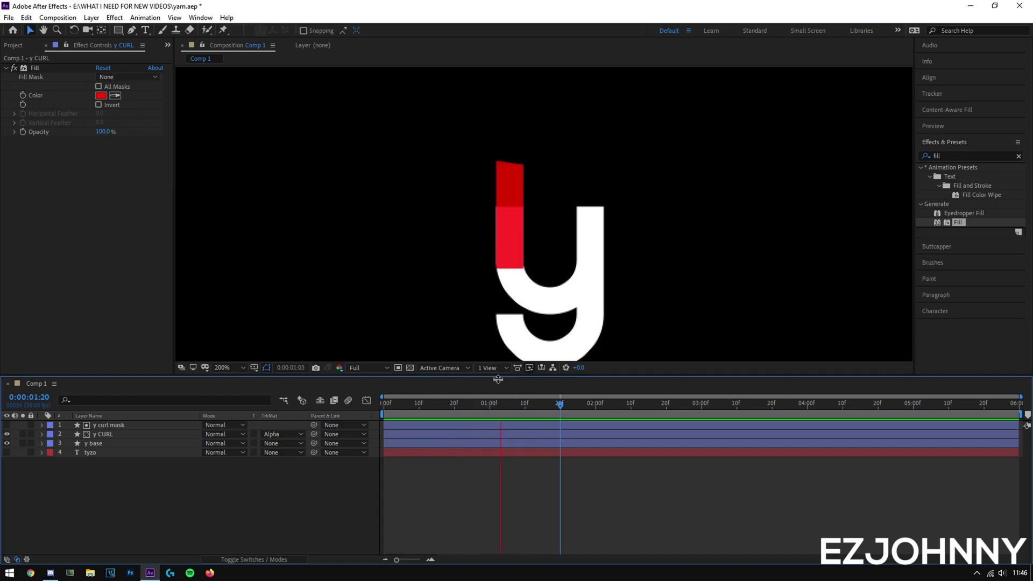
key(space)
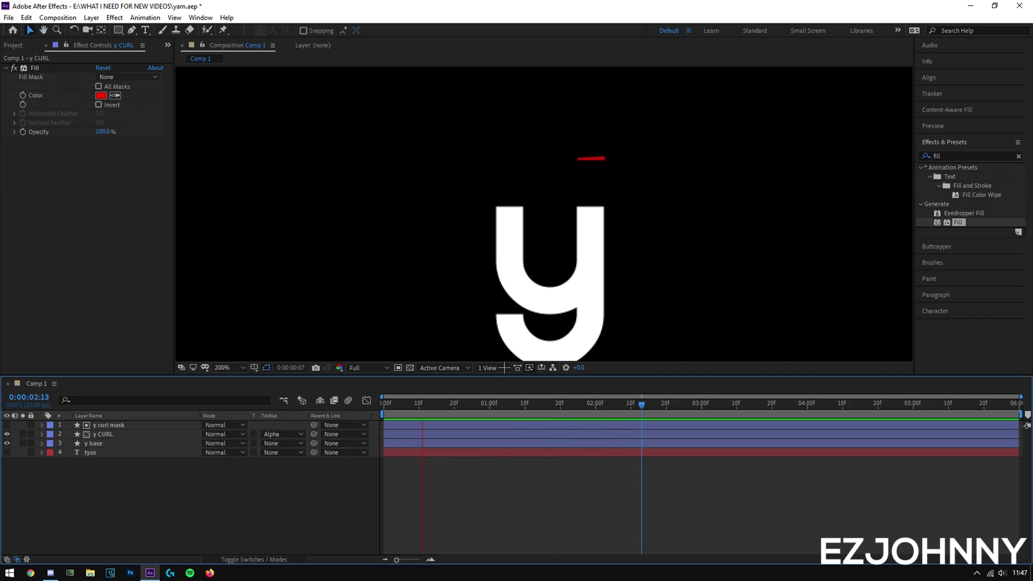
key(space)
Step: Set the y curl mask layer's opacity to 52% at frame 29 and save the project
drag(527, 414, 486, 414)
click(137, 426)
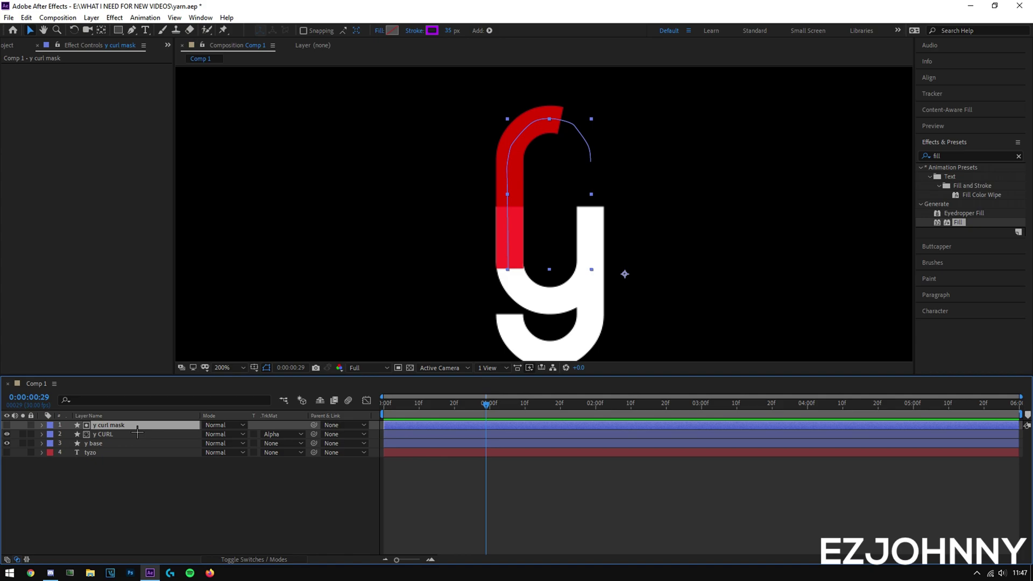
key(t)
drag(328, 439, 182, 437)
click(265, 521)
key(ctrl+s)
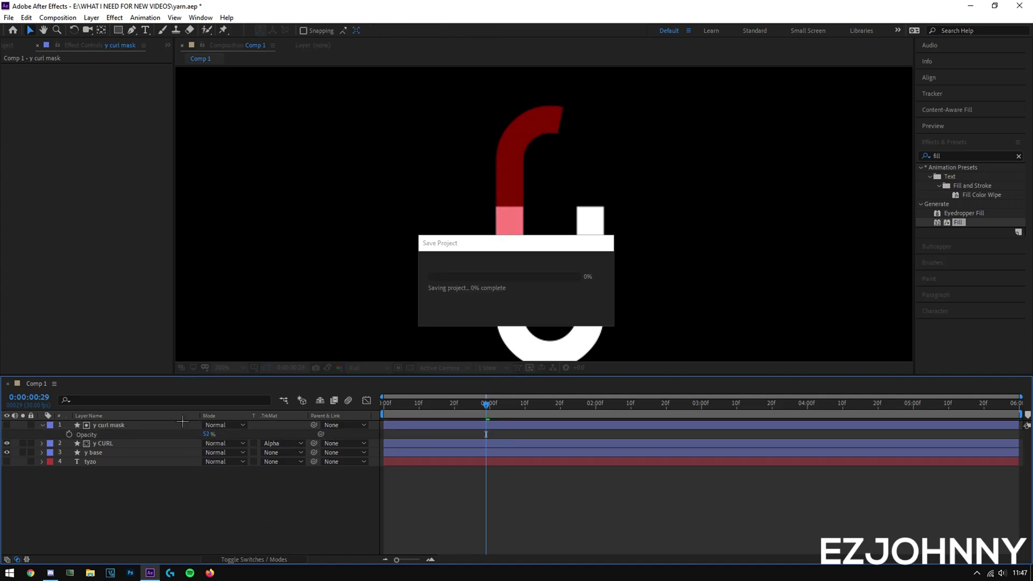
click(43, 425)
Step: Preview the semi-transparent curl reveal, hide the y CURL layer and save the project
key(space)
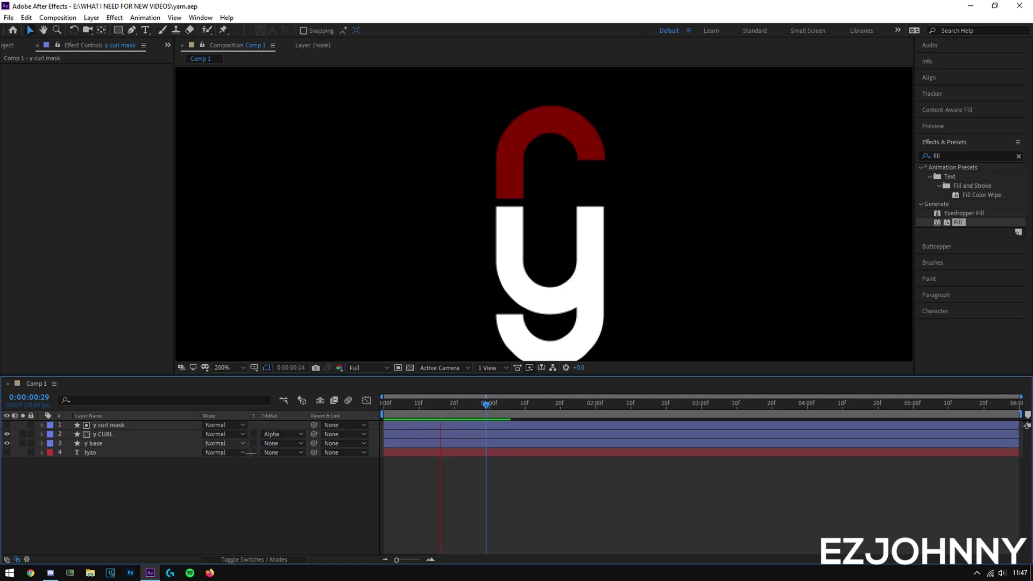
key(space)
key(space)
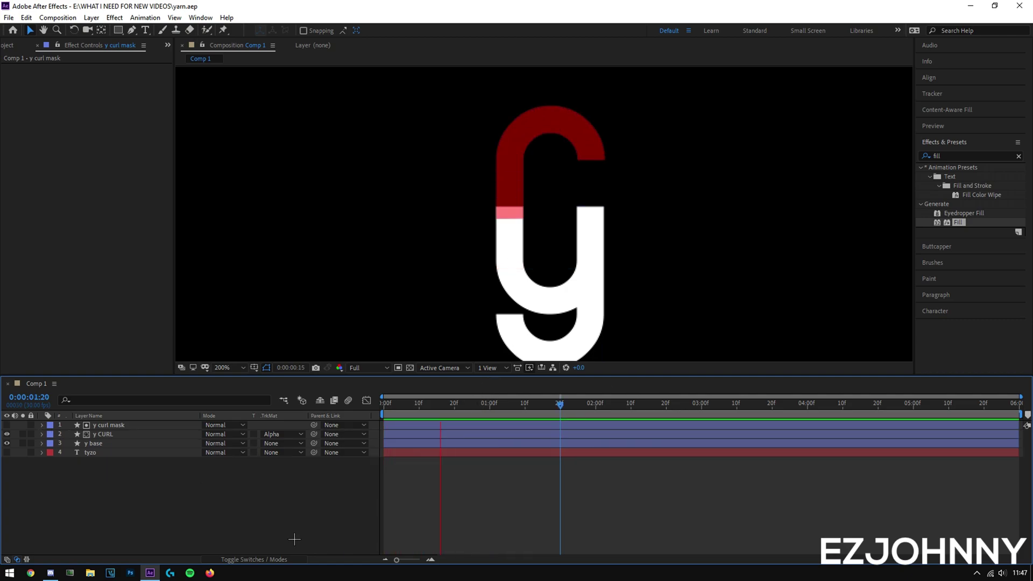
key(space)
click(7, 434)
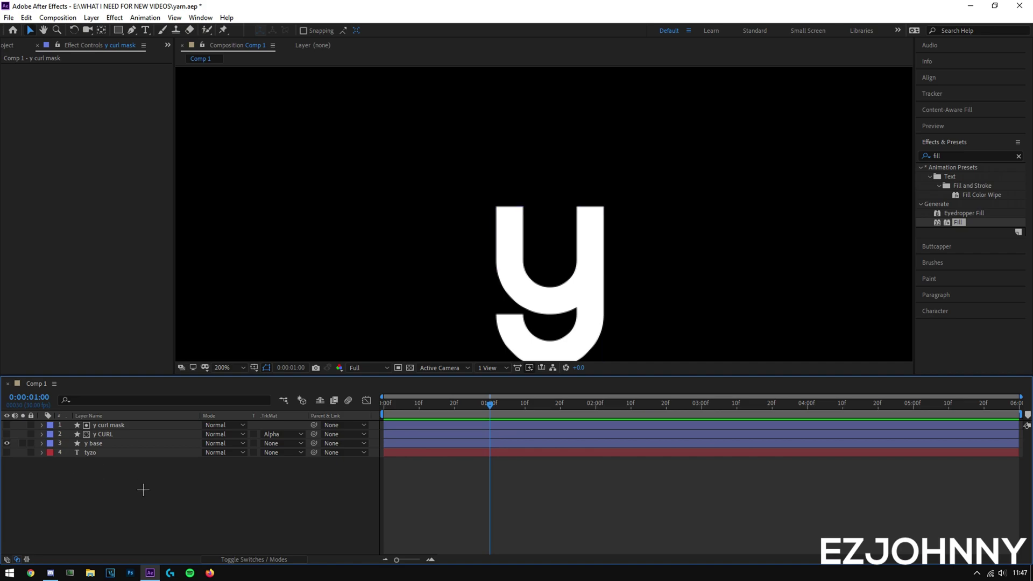
key(ctrl+s)
Step: Start a purple 35 px Pen stroke at the top of the y's left stem and bring it down into the bowl
drag(651, 334, 572, 270)
key(g)
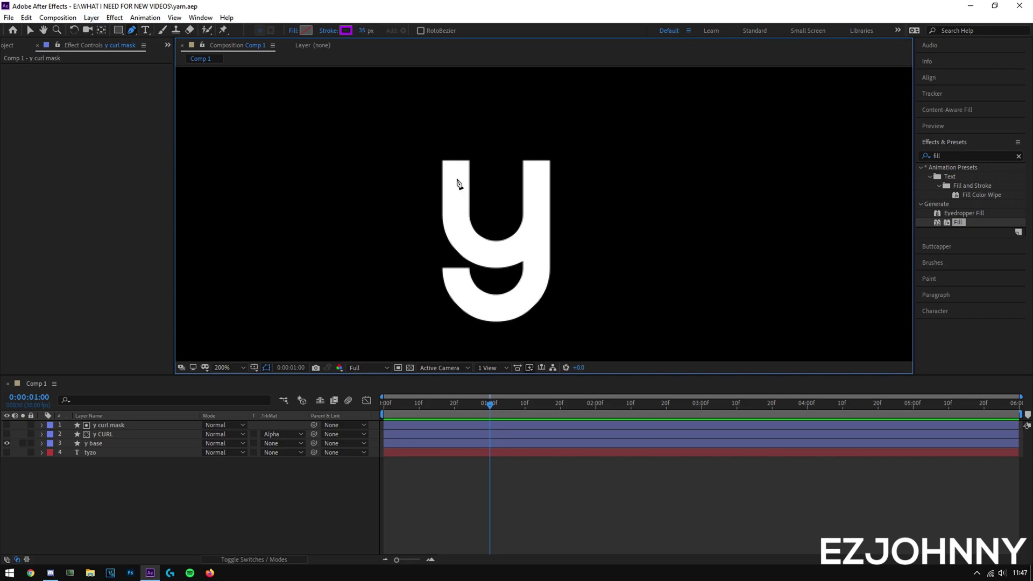
click(455, 159)
click(454, 207)
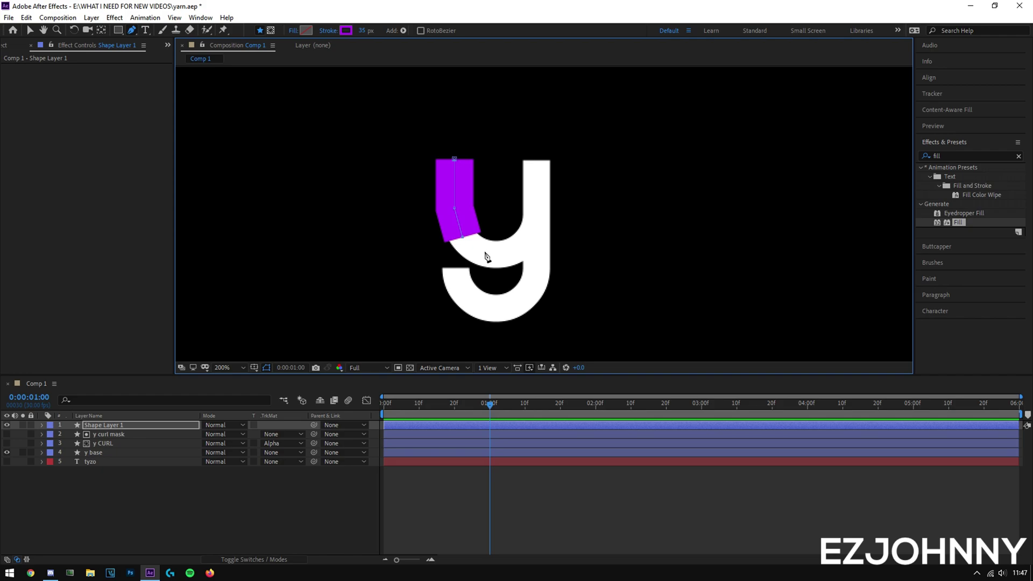
scroll(488, 258, up, 1)
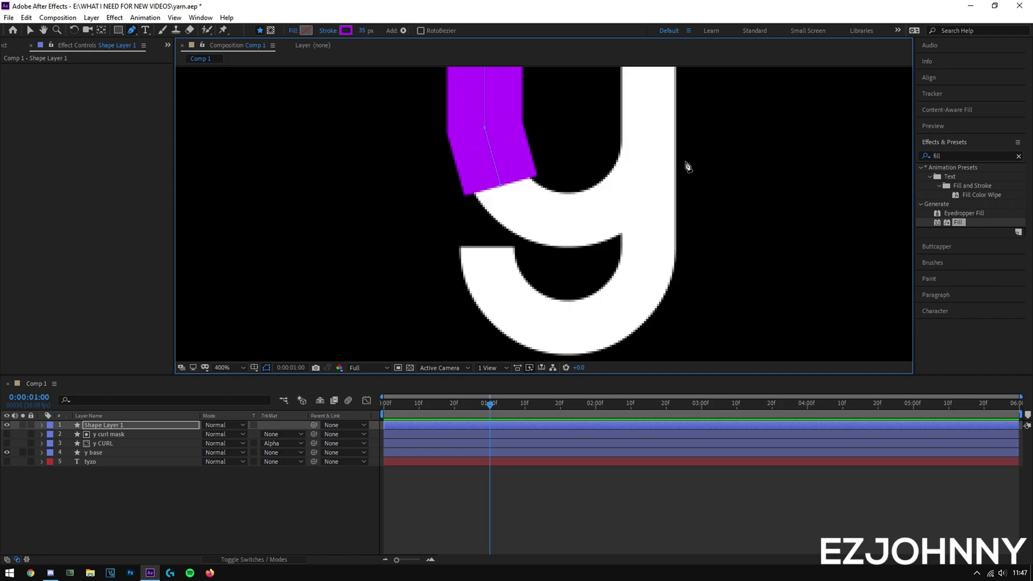
key(comma)
key(comma)
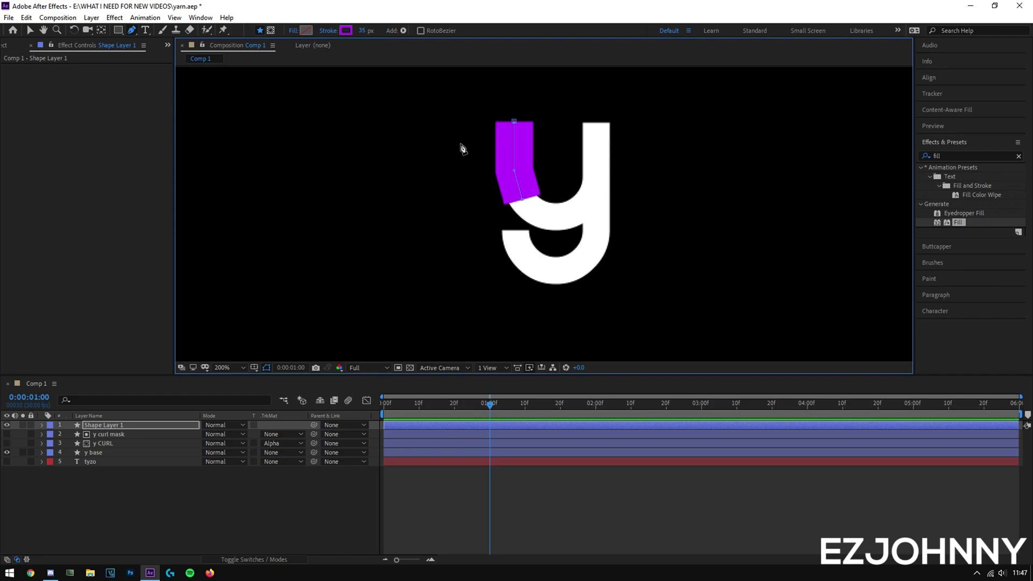
Step: Continue the stroke through the bowl, up to the right stem's top, back down the stem and around the tail
click(568, 216)
click(586, 198)
click(597, 152)
click(598, 125)
click(600, 192)
click(602, 220)
click(581, 265)
click(553, 273)
click(532, 265)
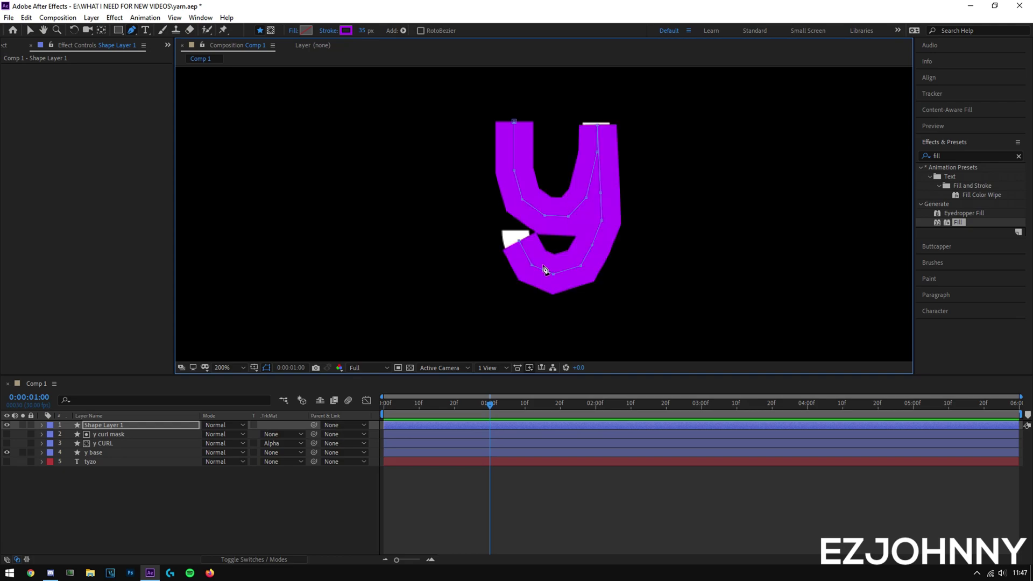
Step: Undo the last tail points and redraw them so the stroke ends at the tip of the y's tail
key(ctrl+z)
mouse_move(548, 270)
mouse_down()
mouse_move(527, 256)
mouse_move(514, 225)
mouse_up()
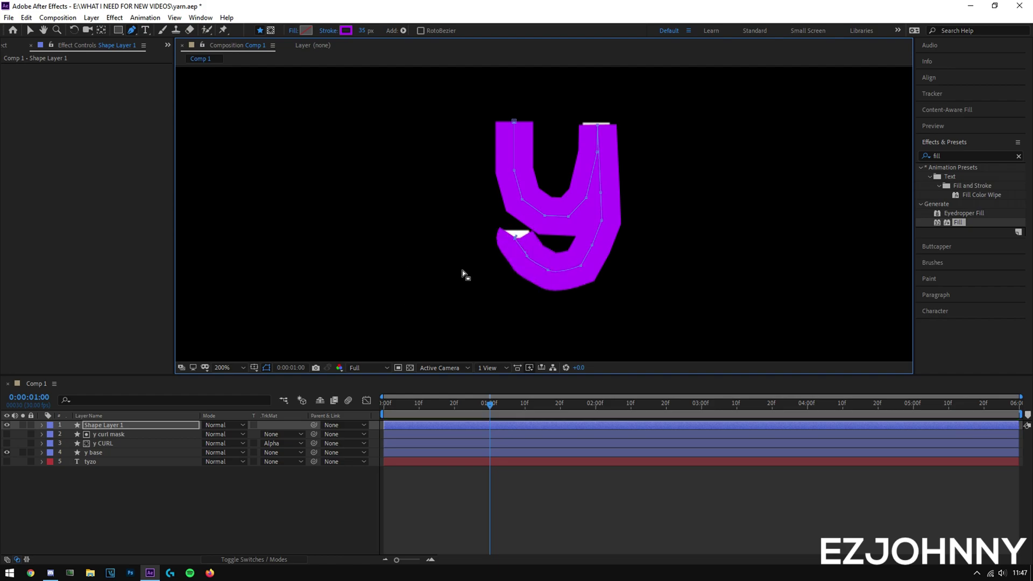
key(ctrl+z)
click(514, 228)
scroll(487, 251, up, 1)
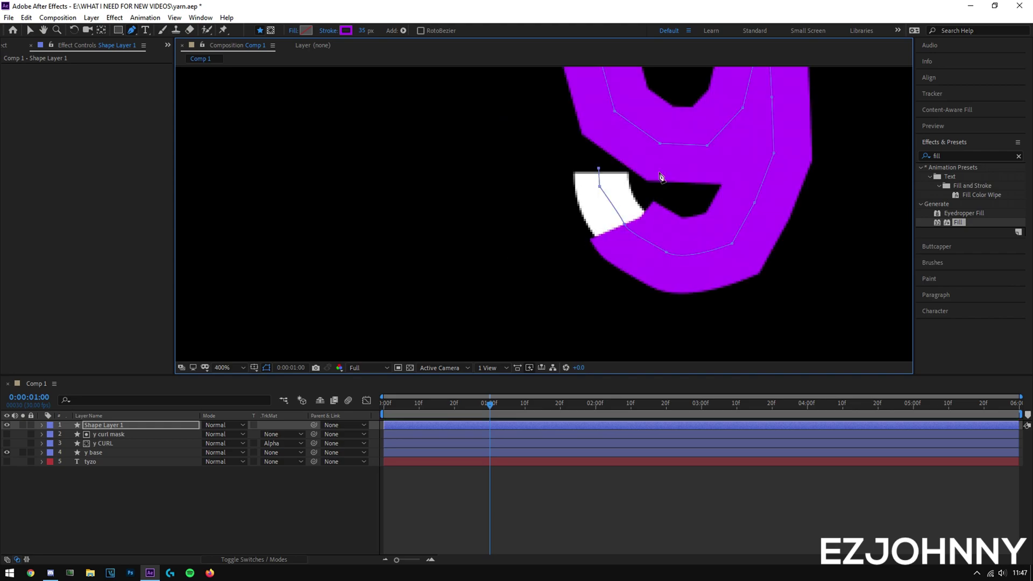
Step: Reposition the path's topmost point on the right stem slightly above the stem's upper edge to cover it fully
scroll(674, 198, down, 1)
drag(770, 192, 622, 263)
drag(506, 171, 506, 206)
key(v)
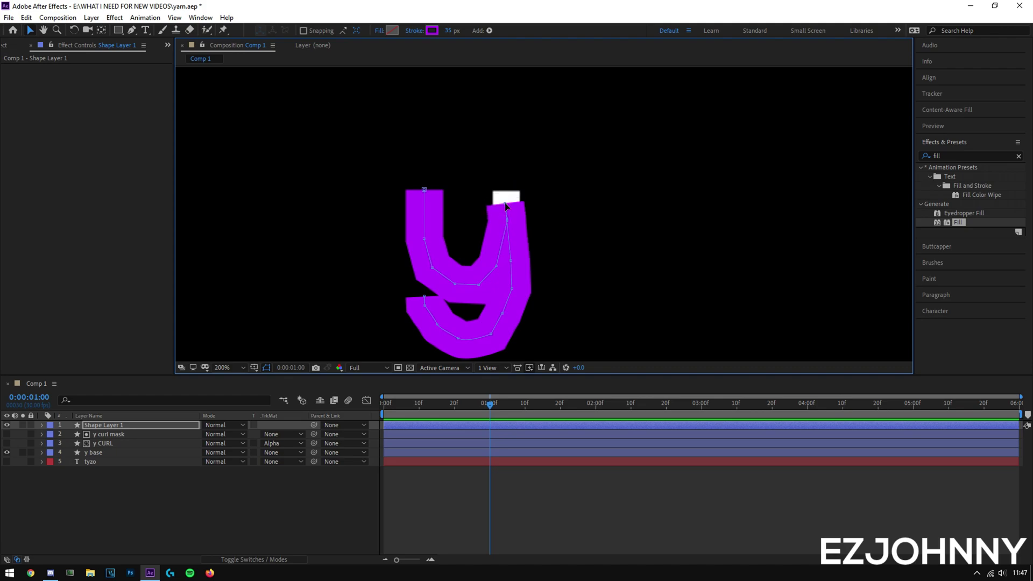
mouse_move(508, 194)
mouse_down()
mouse_move(477, 184)
mouse_move(506, 186)
mouse_up()
Step: Set the opacity of the new stroke's shape layer to 61%
click(139, 536)
click(130, 427)
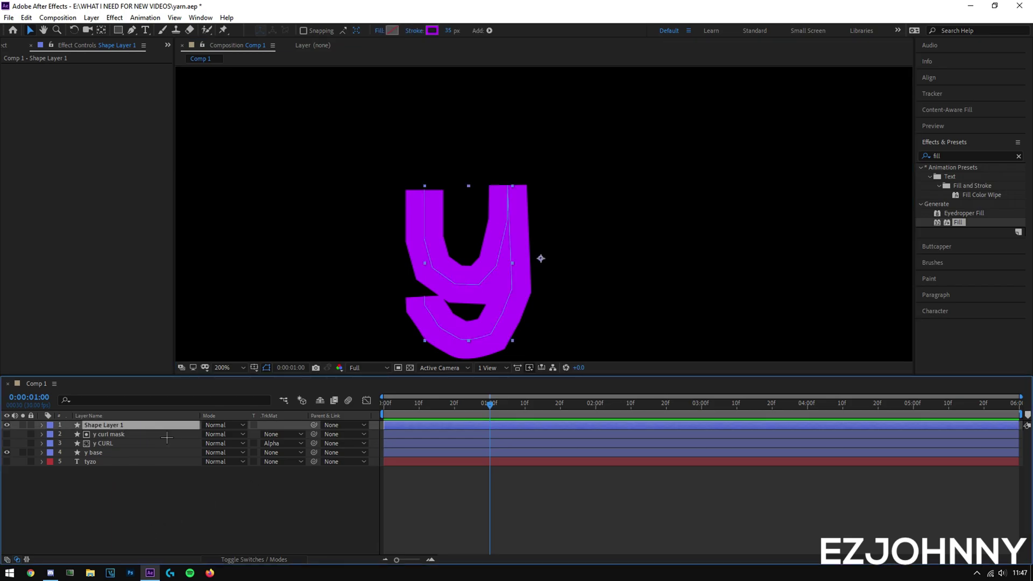
key(y)
key(t)
drag(211, 435, 191, 436)
click(118, 518)
Step: Move the stroke's shape layer directly above the y base layer and rename it "y base mask"
drag(104, 427, 116, 461)
key(Return)
text(y)
key(Return)
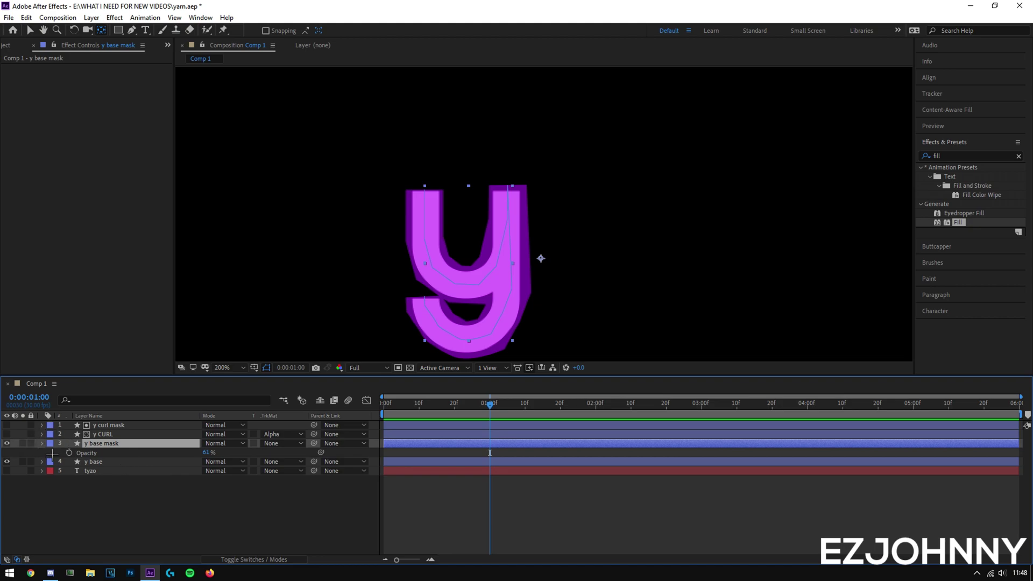
key(t)
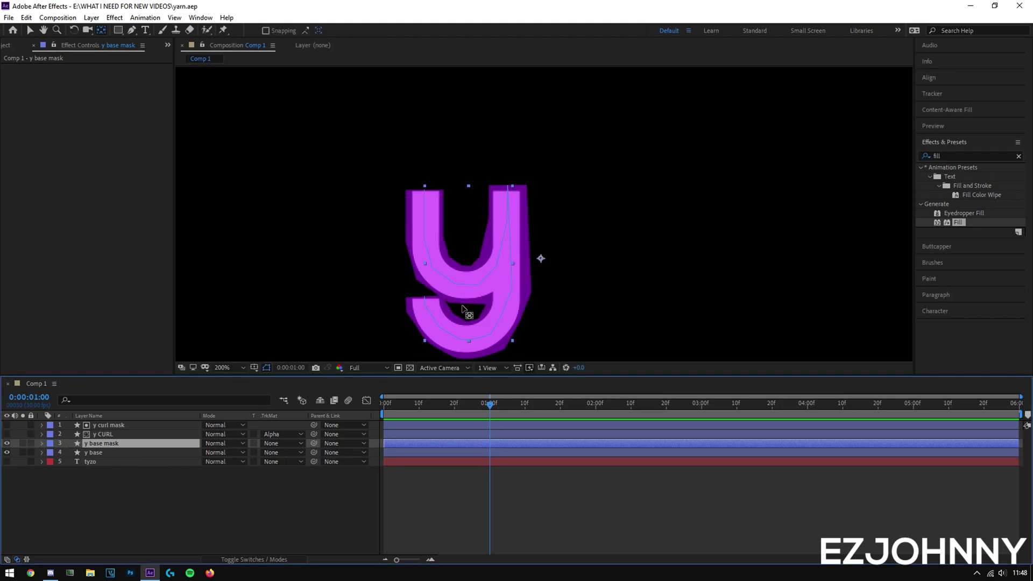
Step: Add Trim Paths to the y base mask layer and set its End value to 0%
scroll(483, 300, up, 1)
scroll(481, 301, down, 1)
key(space)
drag(514, 290, 514, 228)
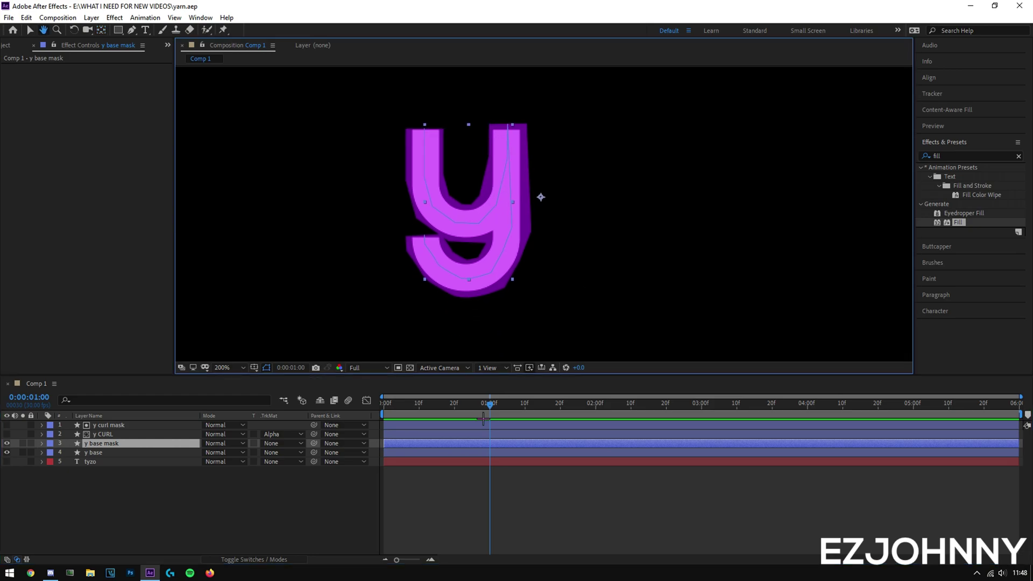
click(122, 490)
key(v)
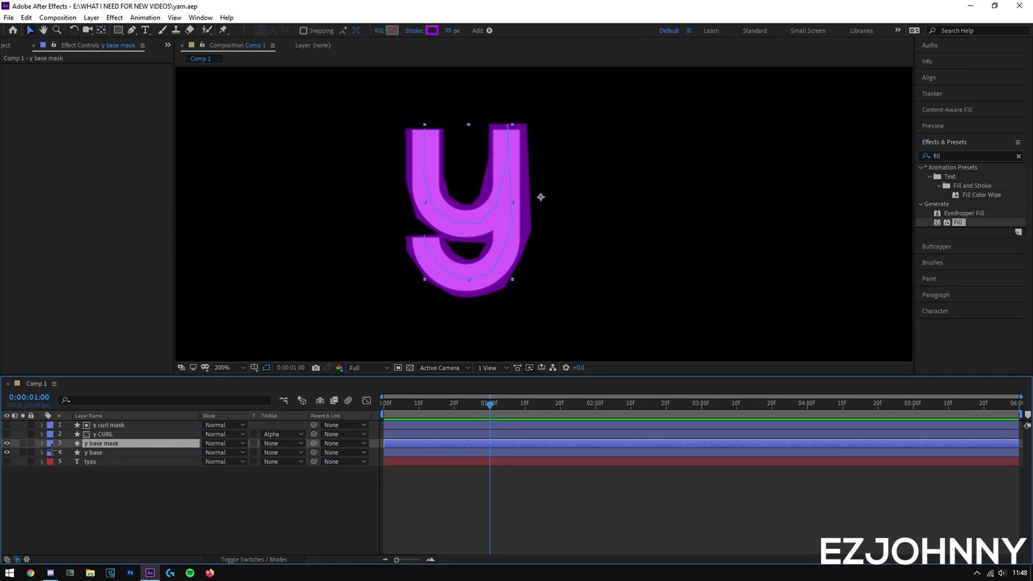
click(389, 468)
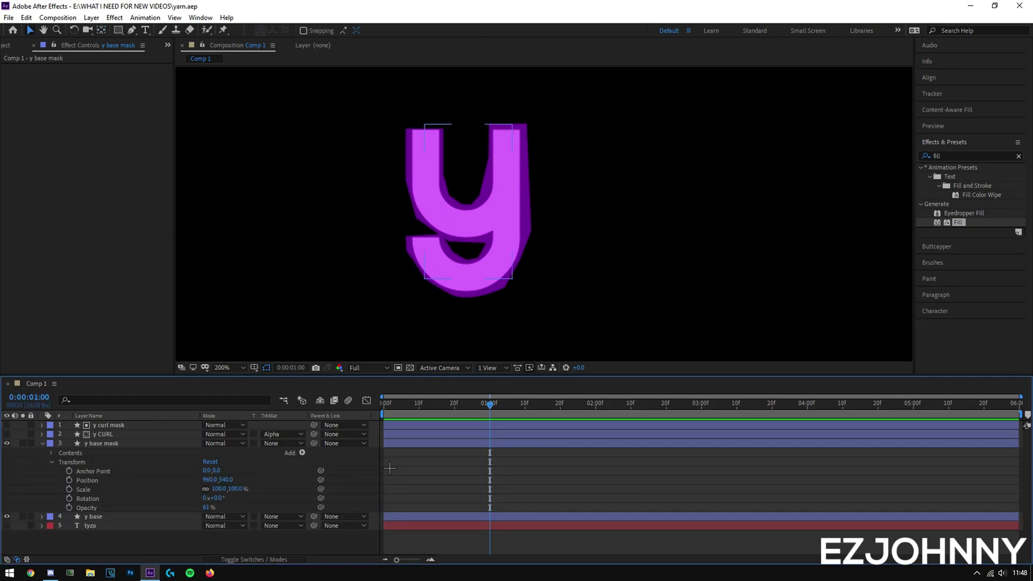
click(302, 452)
click(364, 396)
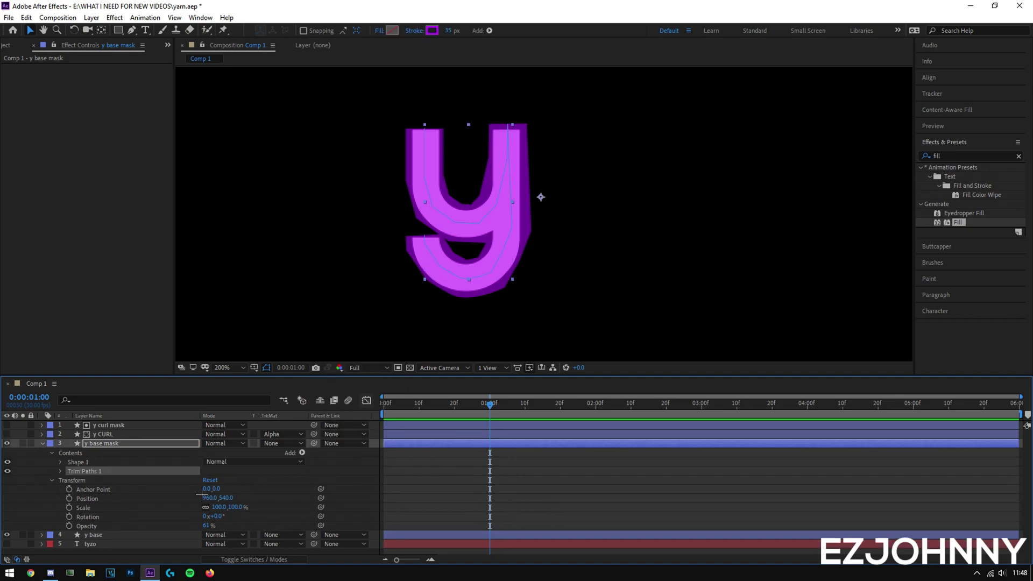
click(61, 472)
mouse_move(209, 489)
mouse_down()
mouse_move(161, 493)
mouse_move(295, 476)
mouse_move(118, 489)
mouse_up()
Step: Keyframe the y base mask's trim End at 0% on frame 25 and at 100% on 0:00:01:20
drag(490, 408, 481, 441)
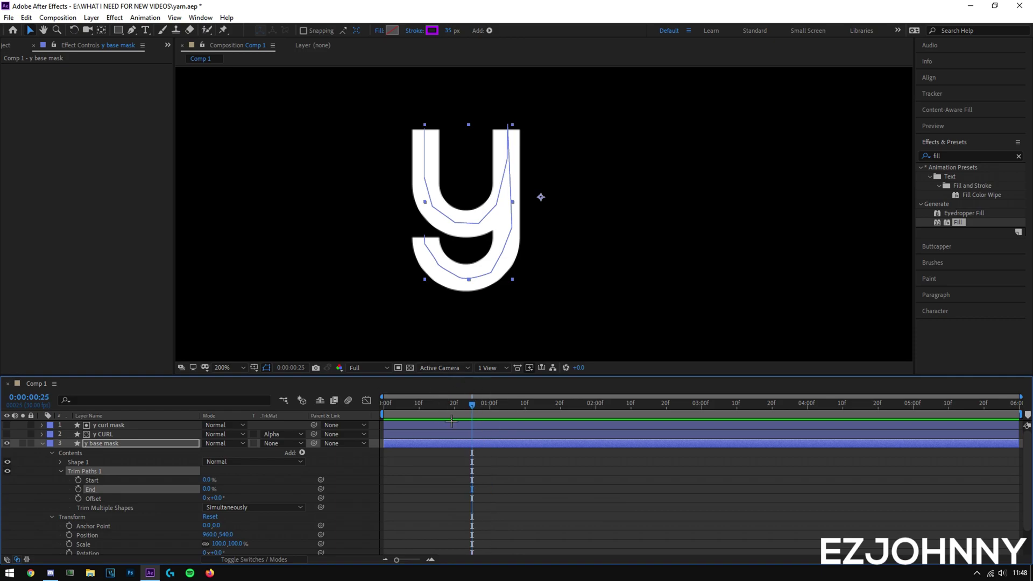
click(78, 489)
drag(476, 398, 560, 397)
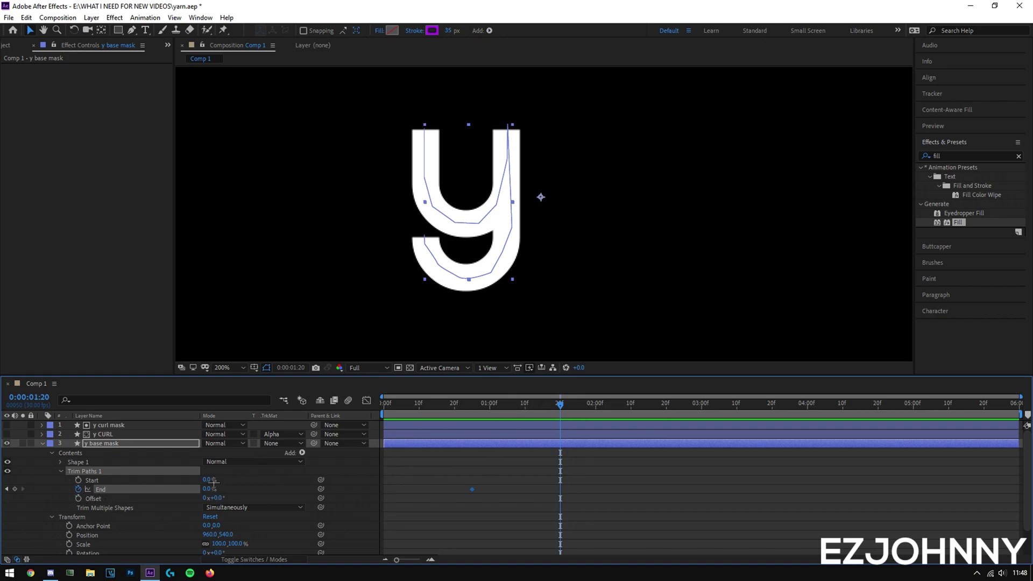
drag(209, 489, 545, 482)
Step: Show the y CURL layer and play back the curl and base mask animations together from the start
drag(565, 407, 372, 425)
click(7, 434)
key(space)
scroll(475, 279, down, 1)
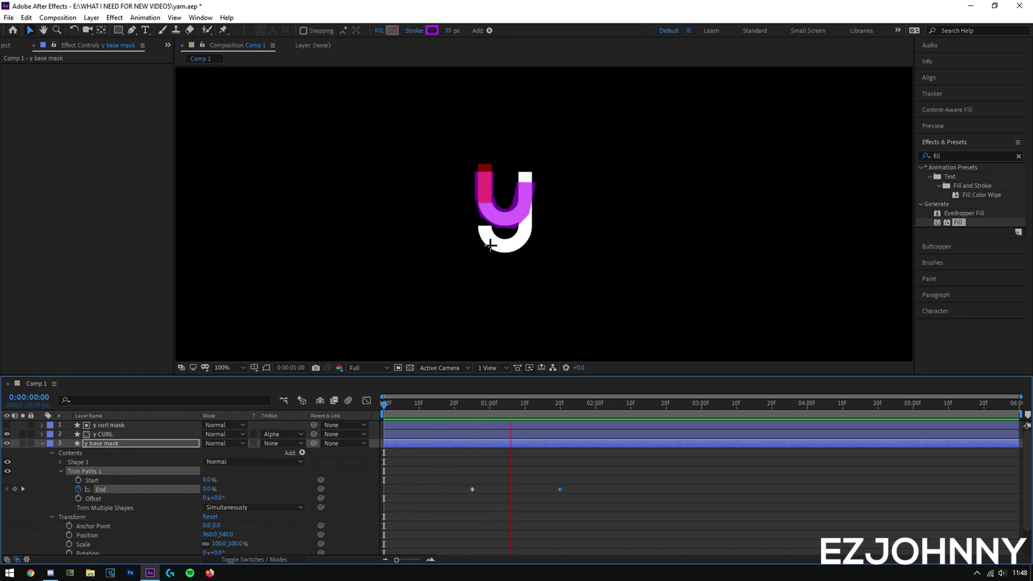
key(space)
Step: Move the y base mask's first End keyframe to frame 18, preview the handover from frame 12 and save the project
drag(598, 408, 458, 422)
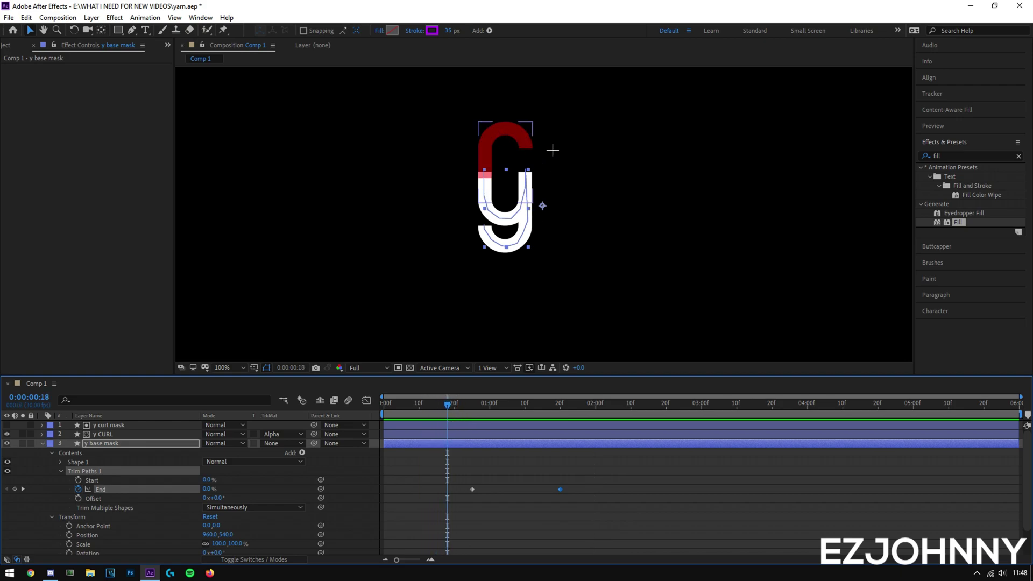
drag(472, 489, 451, 489)
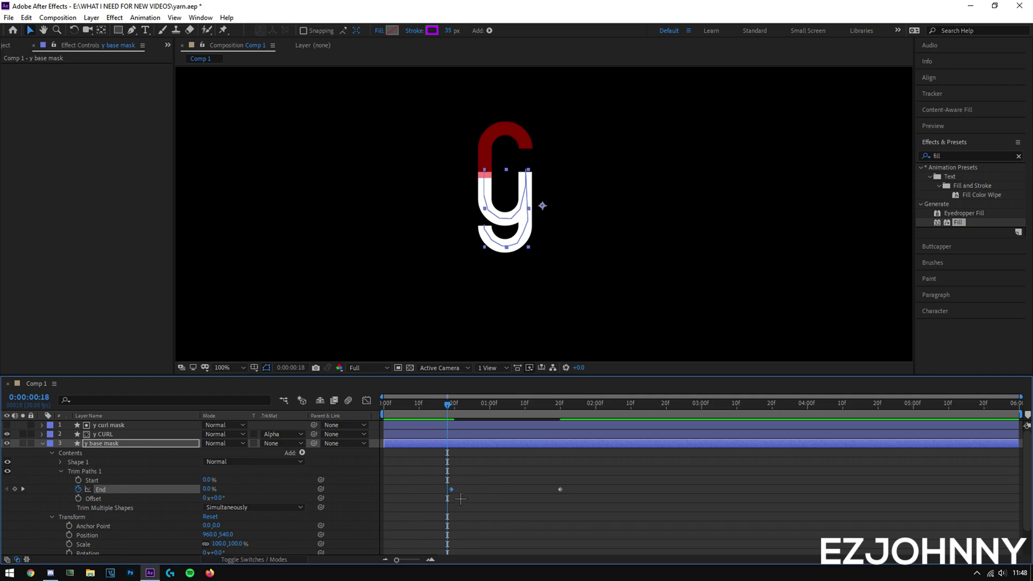
mouse_move(460, 413)
mouse_down()
mouse_move(487, 417)
mouse_move(435, 417)
mouse_move(462, 417)
mouse_up()
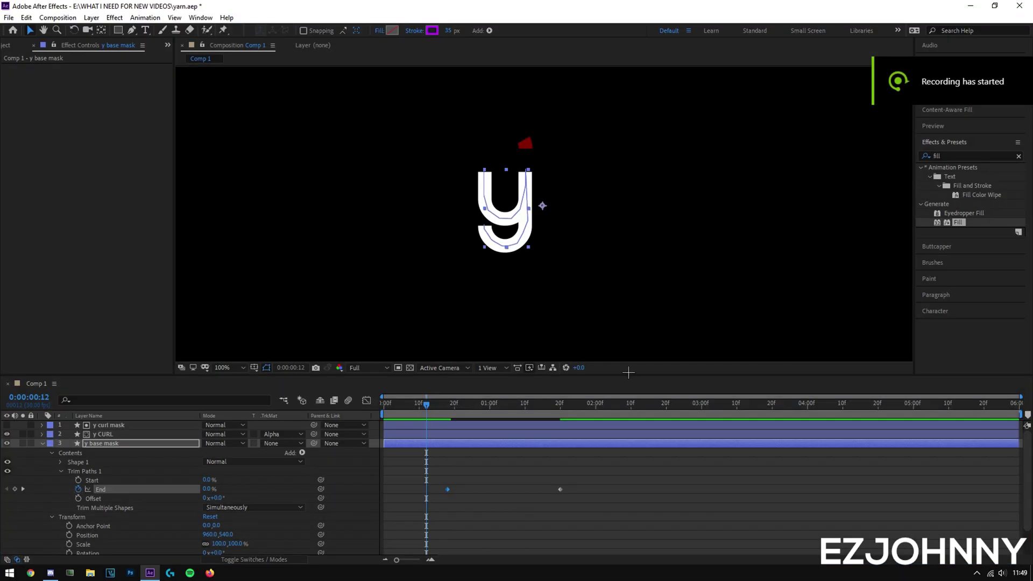
key(space)
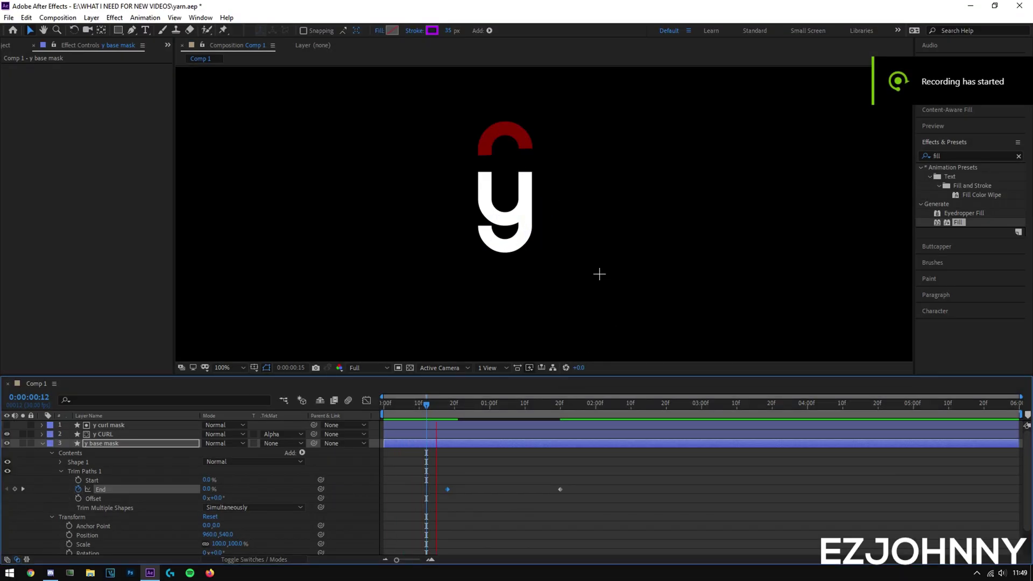
key(ctrl+s)
drag(482, 415, 417, 426)
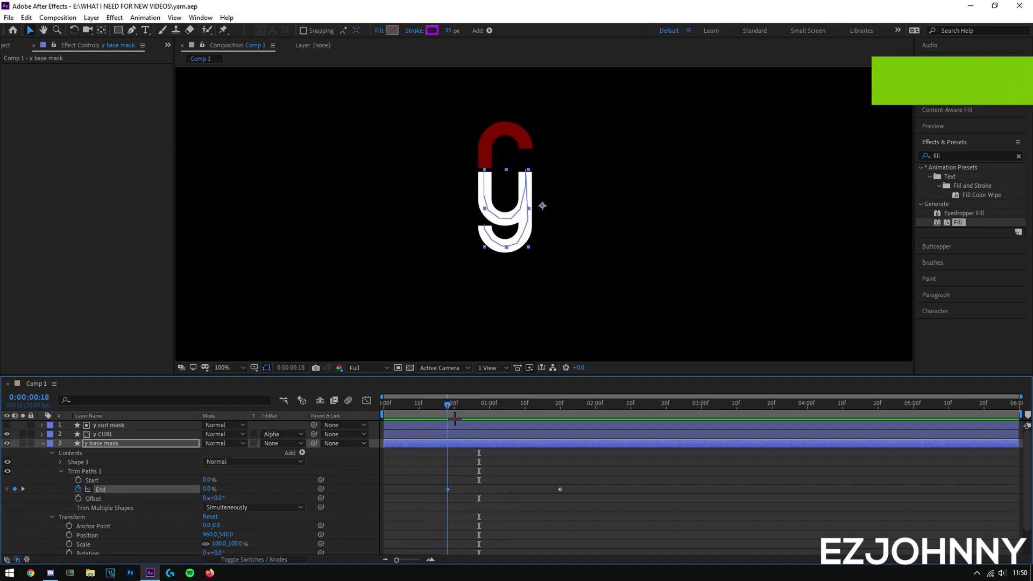
drag(474, 418, 457, 418)
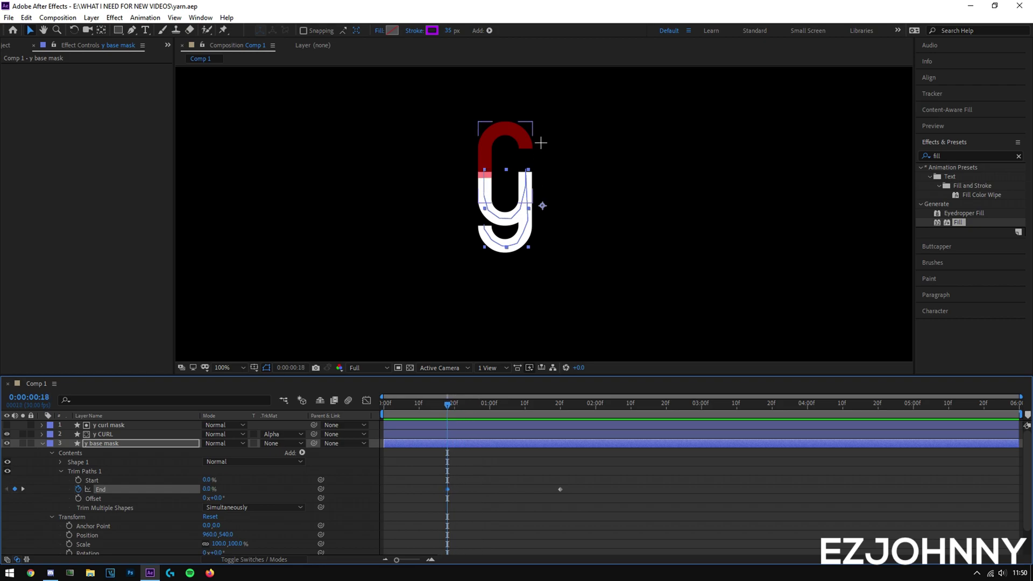
Step: Shift the first End keyframe to frame 17, apply Easy Ease to both End keyframes and save the project
scroll(543, 211, up, 2)
drag(448, 490, 444, 490)
mouse_move(454, 416)
mouse_down()
mouse_move(501, 416)
mouse_move(420, 416)
mouse_move(585, 415)
mouse_up()
drag(586, 483, 461, 508)
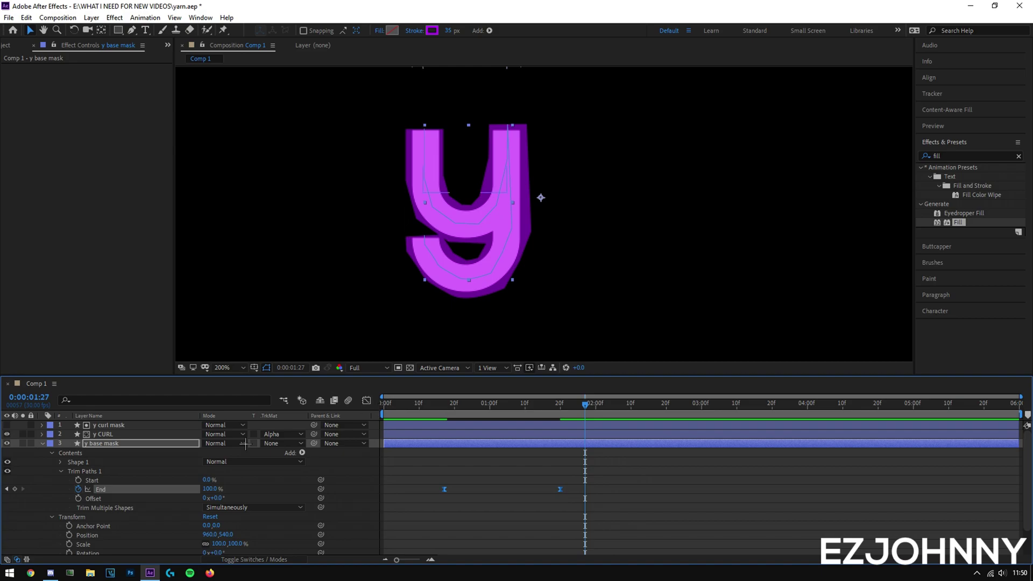
key(ctrl+s)
Step: Stretch the last End keyframe's ease handle back to about frame 29 in the value graph and preview the reveal
click(367, 400)
drag(422, 479, 488, 549)
scroll(542, 466, up, 4)
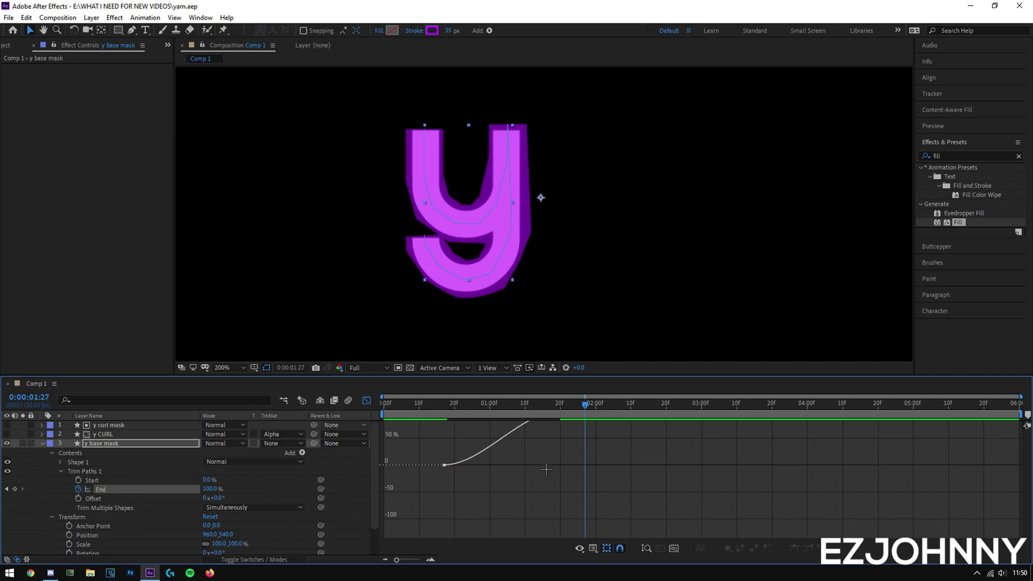
drag(585, 466, 486, 477)
key(space)
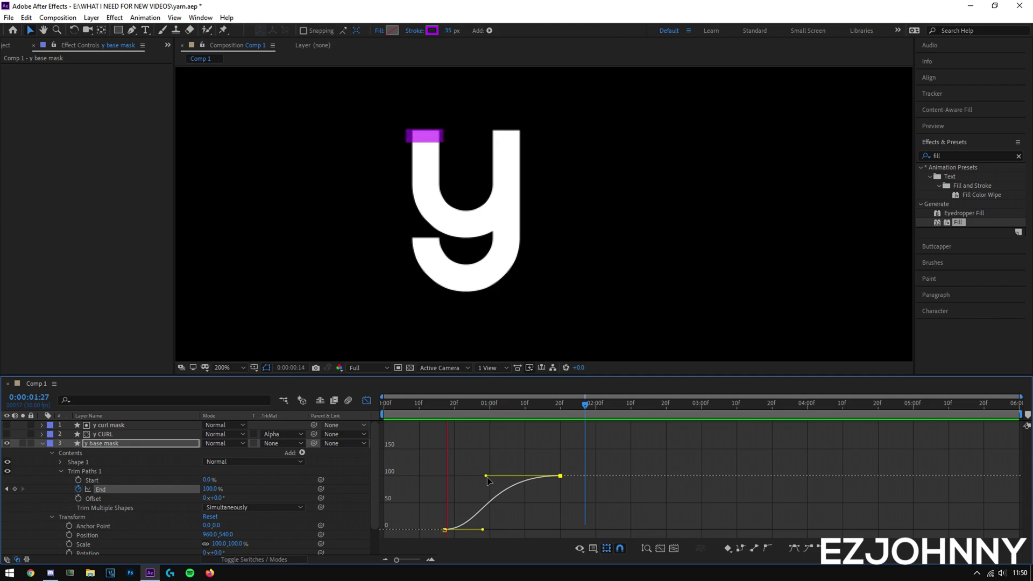
key(space)
Step: Extend the last End keyframe's ease handle further back to about frame 24 and check the reveal up to frame 28
drag(488, 479, 471, 479)
key(space)
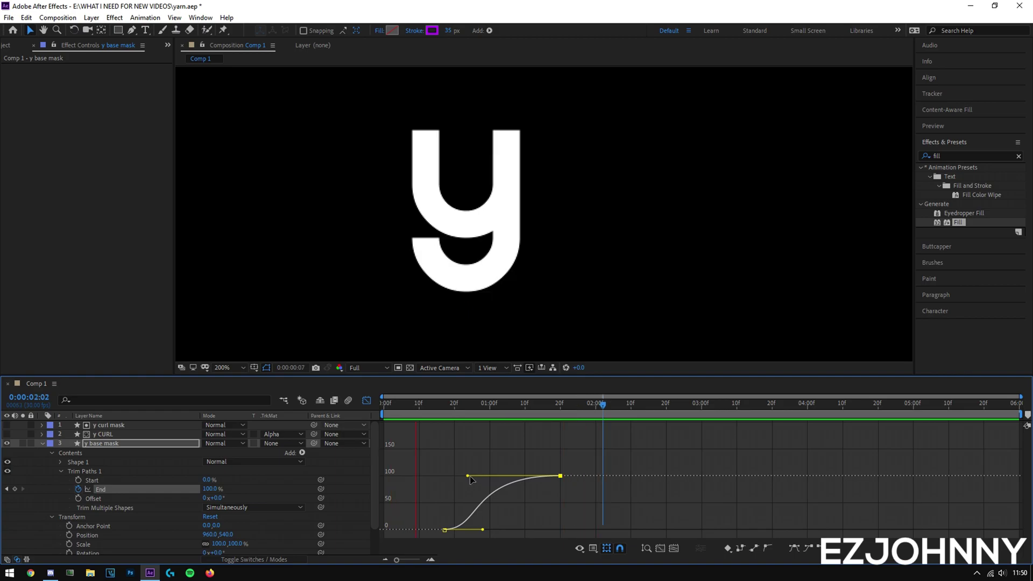
key(space)
drag(500, 414, 476, 418)
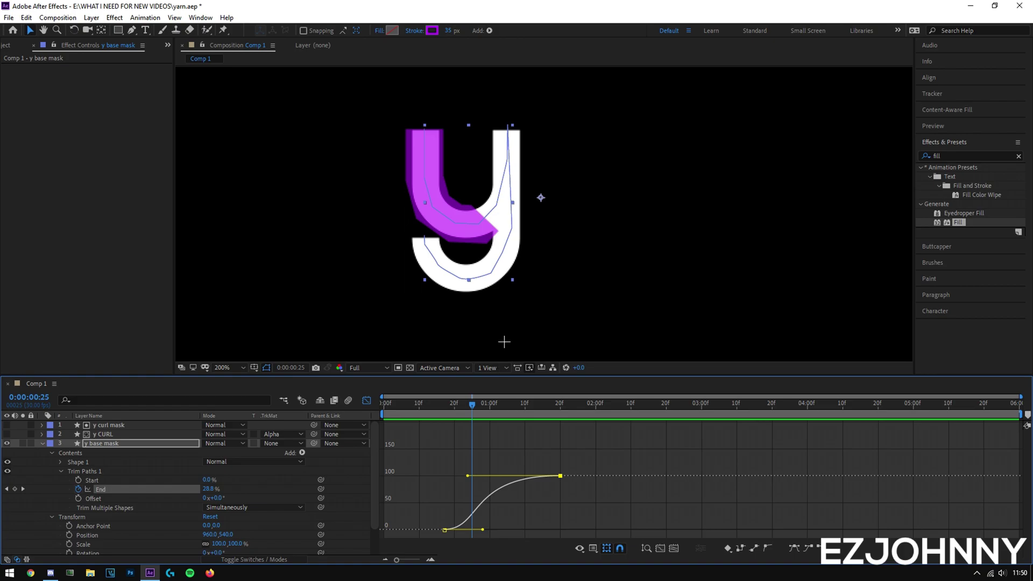
drag(482, 413, 486, 411)
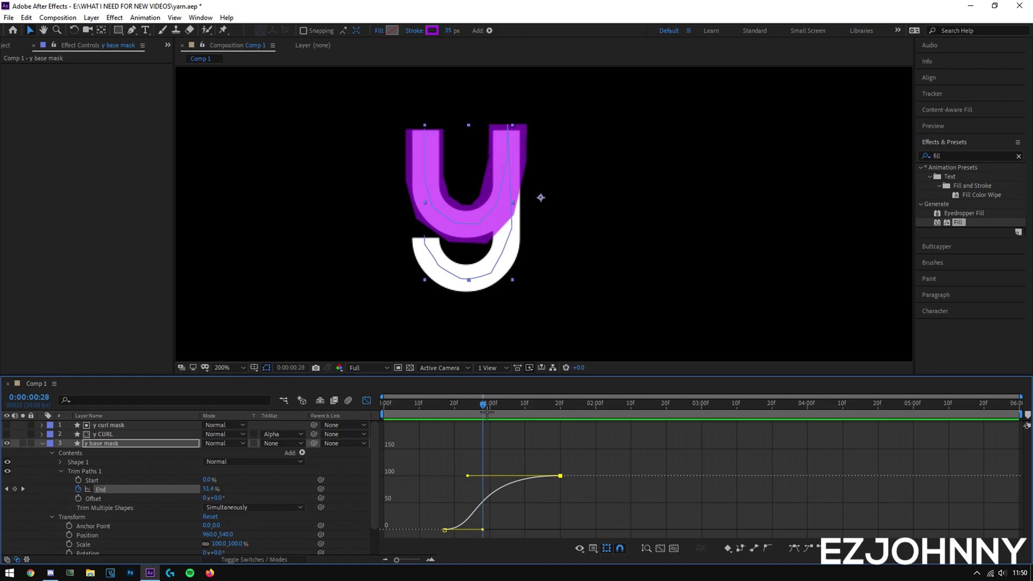
Step: Save the project and set the y base layer's track matte to Alpha Matte "y base mask"
click(43, 443)
key(ctrl+s)
click(257, 485)
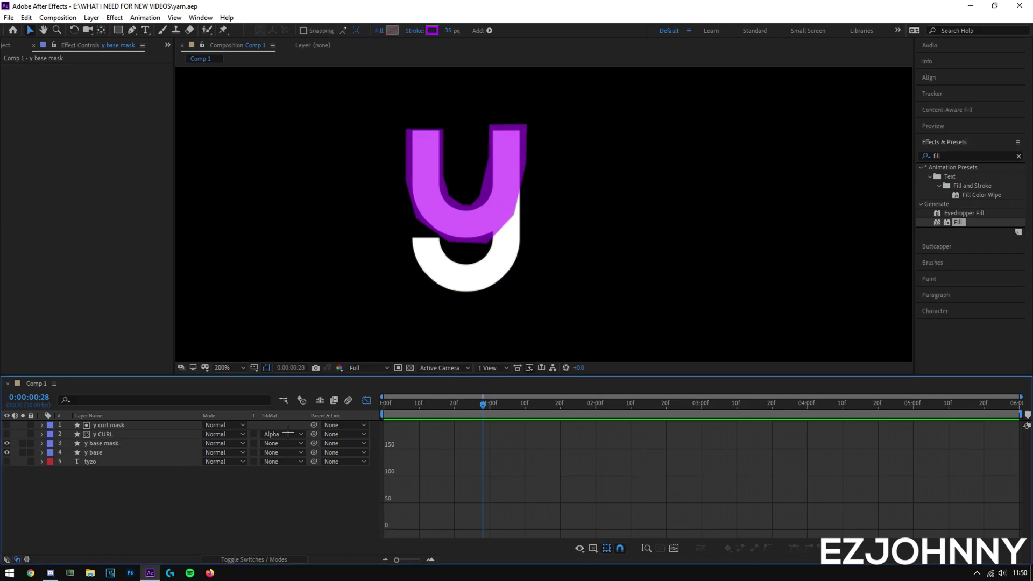
click(294, 453)
click(316, 479)
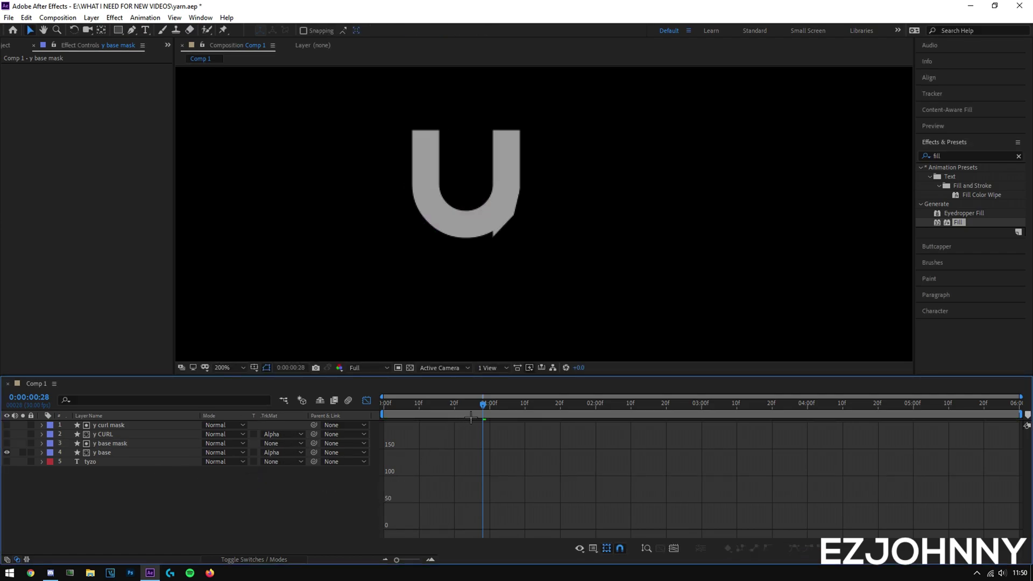
Step: Set the y base mask layer's opacity to 100% and return the timeline from the graph view to layer bars
click(137, 443)
key(t)
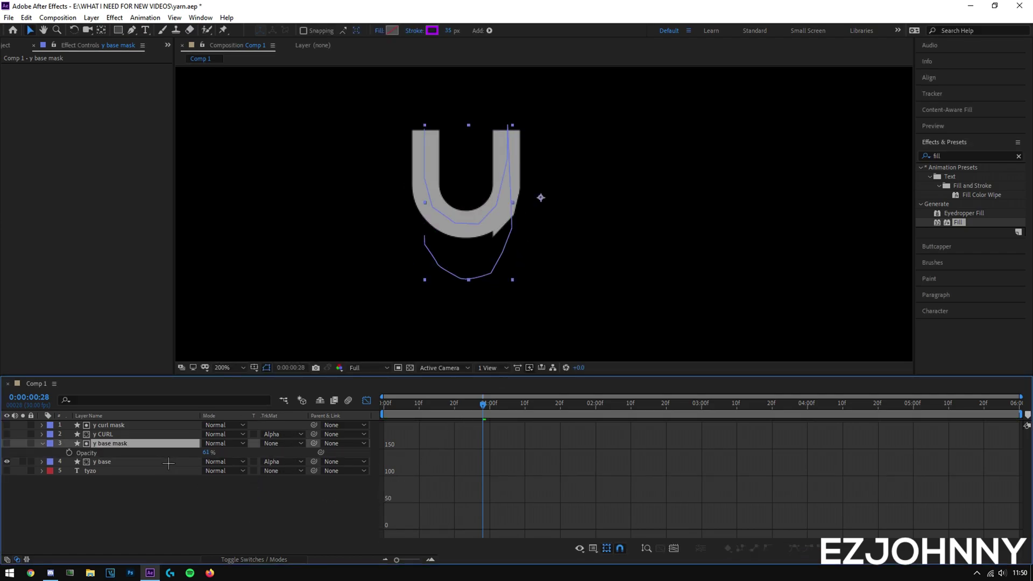
drag(211, 453, 248, 456)
click(217, 515)
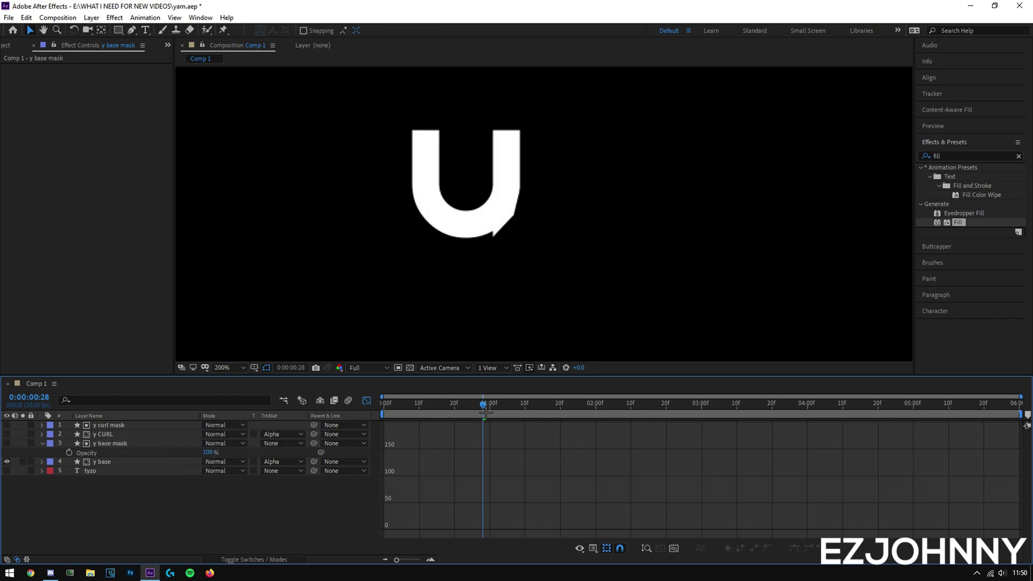
click(366, 400)
mouse_move(490, 418)
mouse_down()
mouse_move(445, 415)
mouse_move(490, 417)
mouse_up()
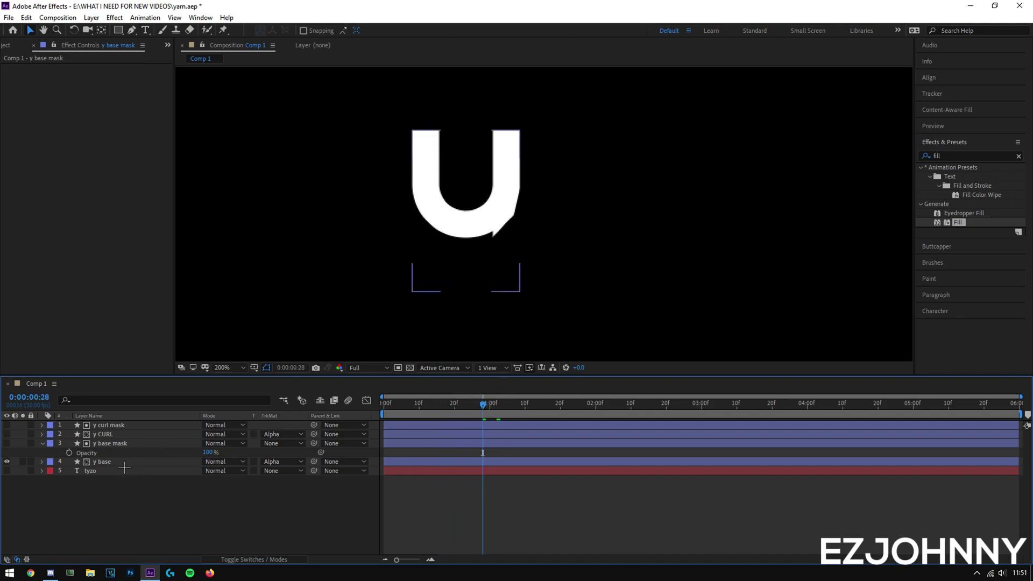
Step: Show the y base mask layer at 81% opacity and remove the track matte from the y base layer
click(134, 444)
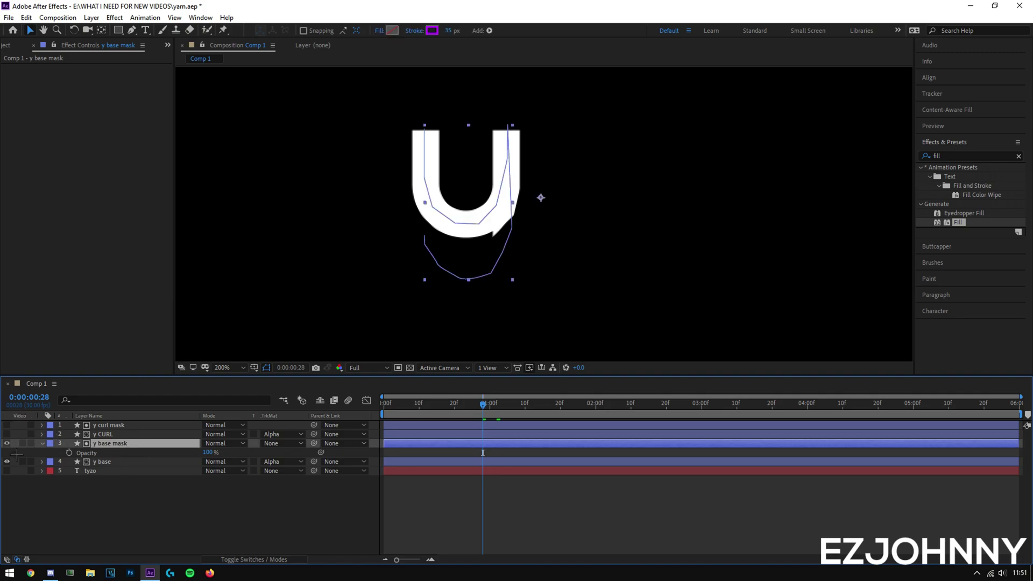
click(7, 444)
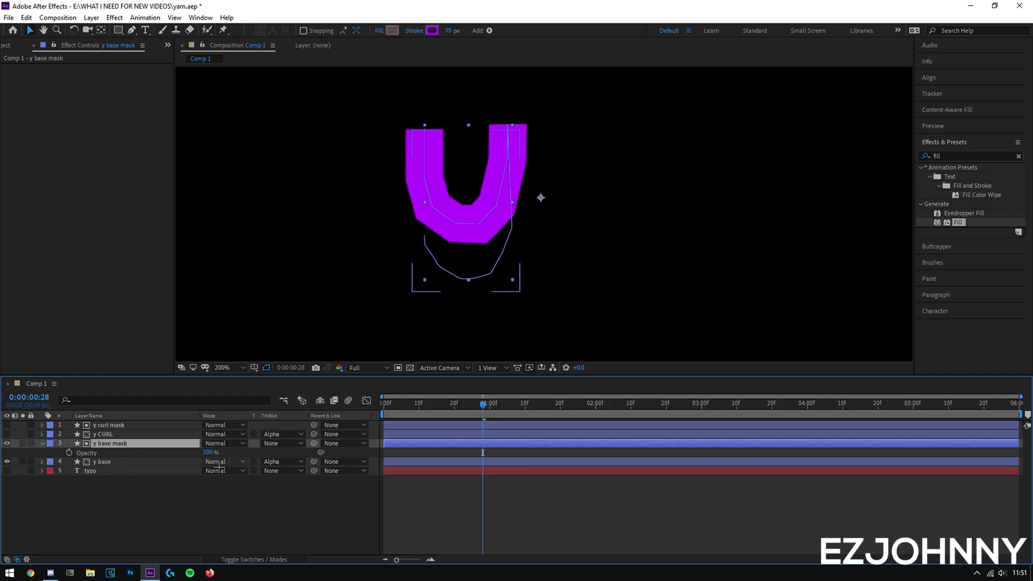
drag(208, 452, 197, 453)
click(283, 462)
click(286, 473)
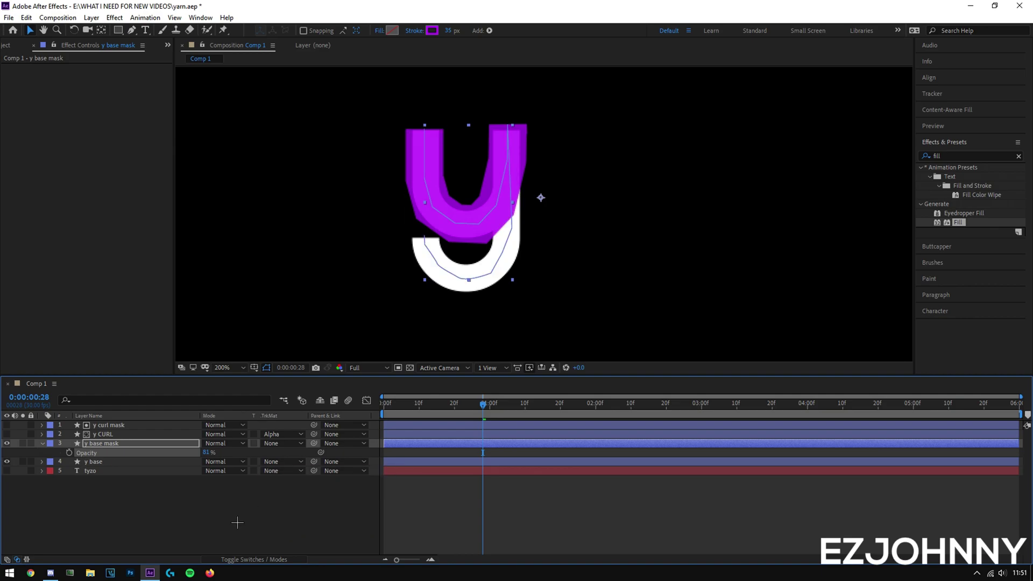
Step: Shift the y base mask path's points on the inner curve and right stem slightly upward so the stroke clears the y's tail
click(116, 443)
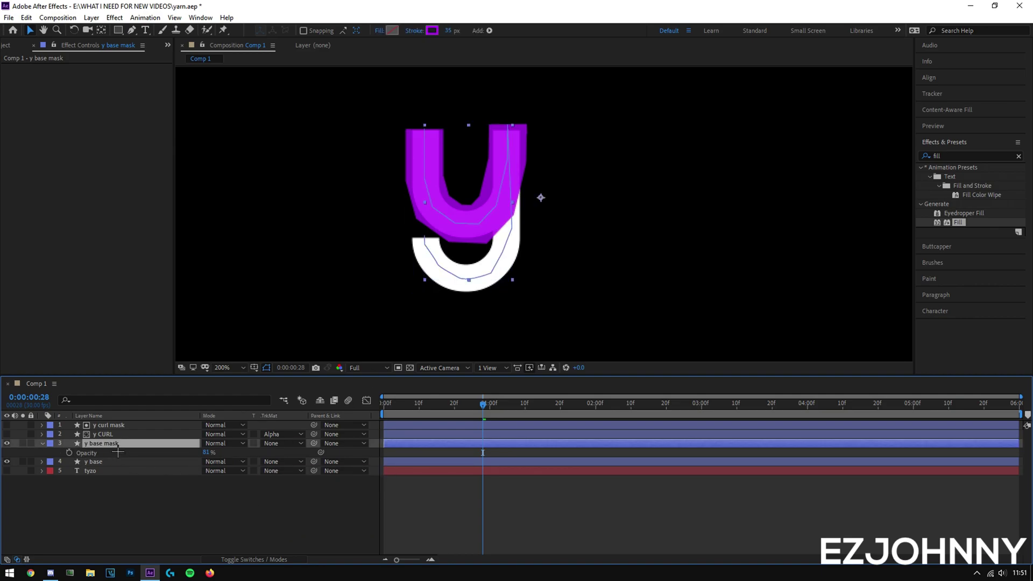
key(g)
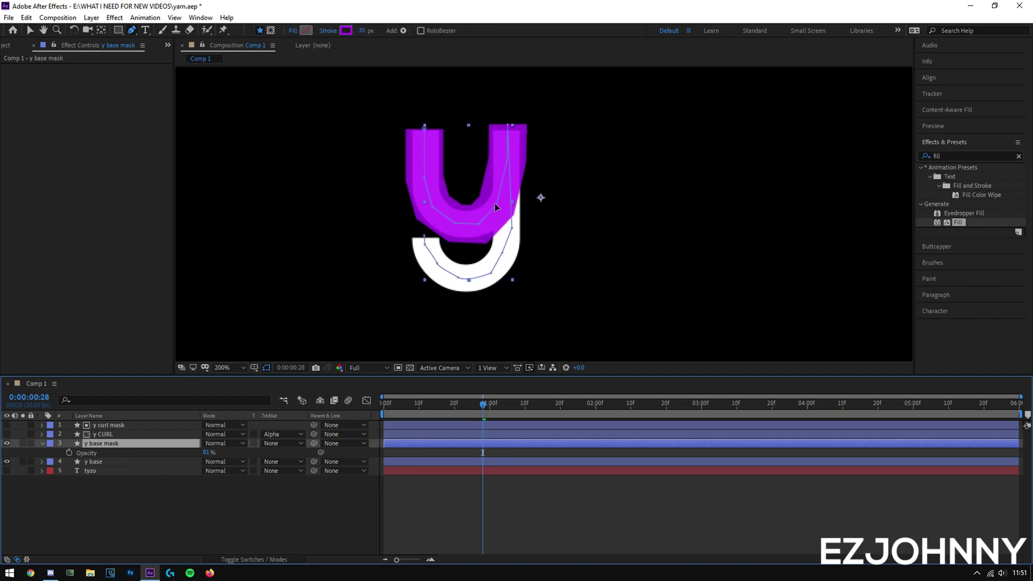
key(period)
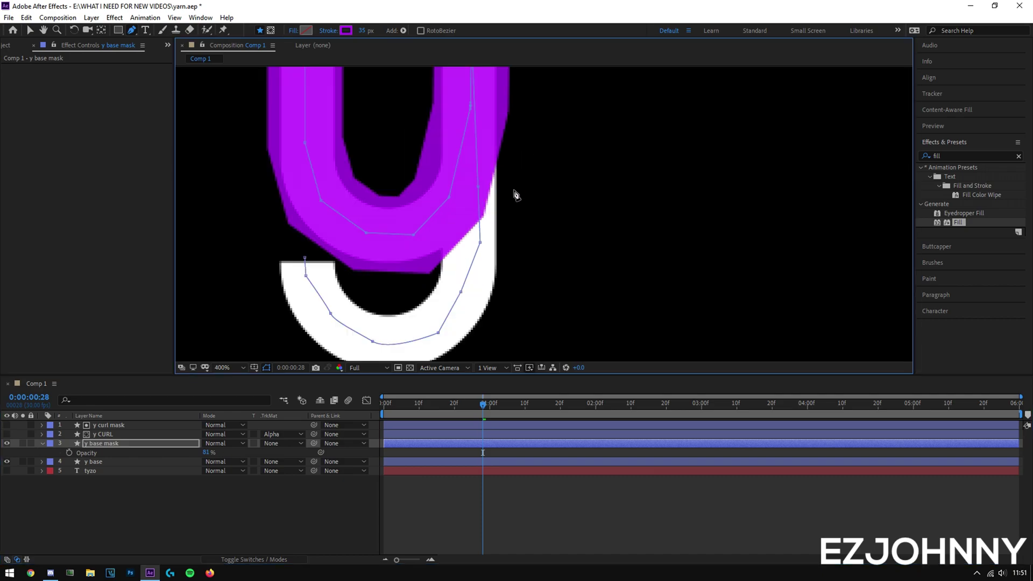
key(v)
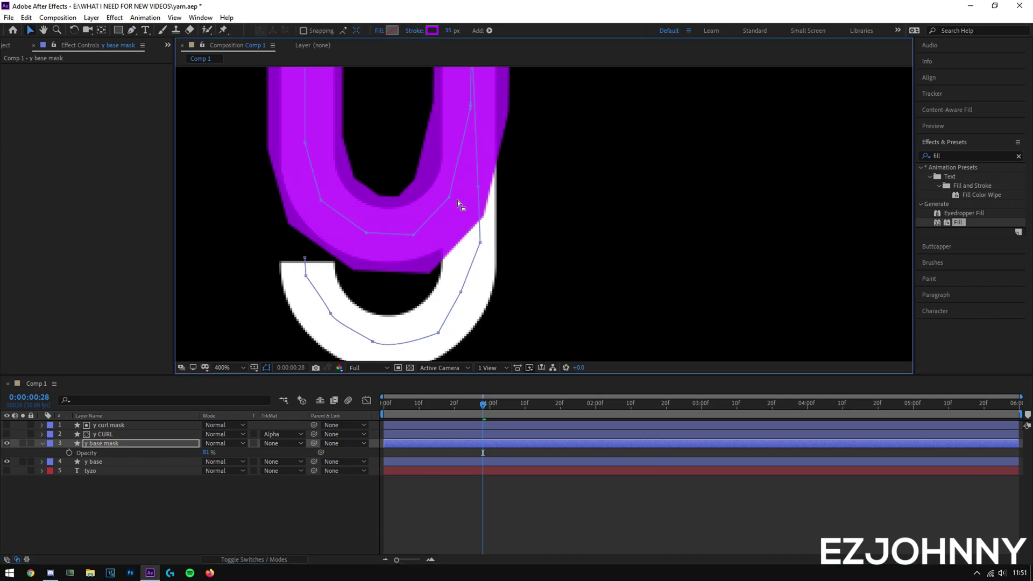
drag(451, 197, 445, 185)
drag(413, 234, 412, 228)
drag(472, 105, 472, 99)
drag(478, 190, 475, 182)
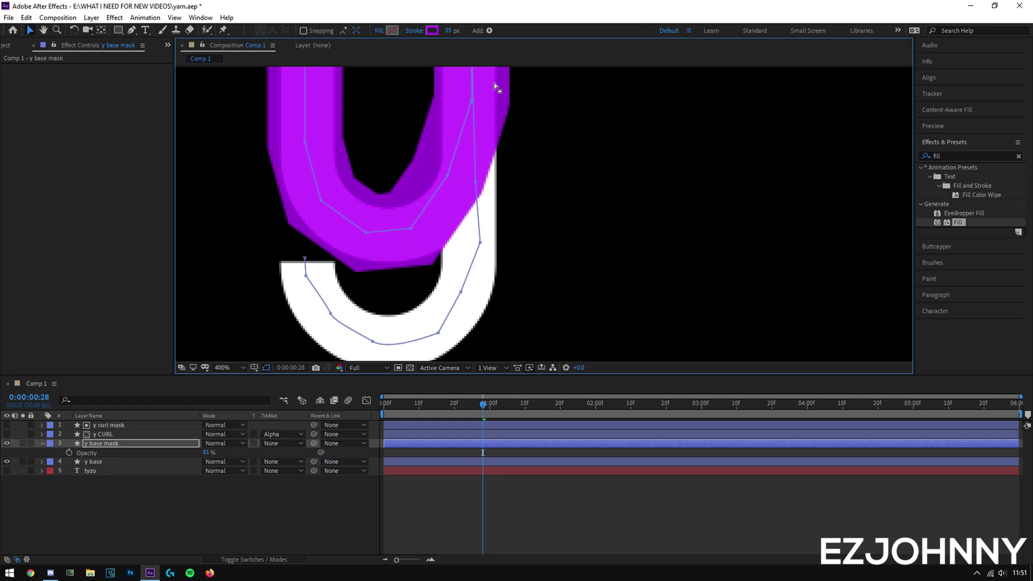
key(comma)
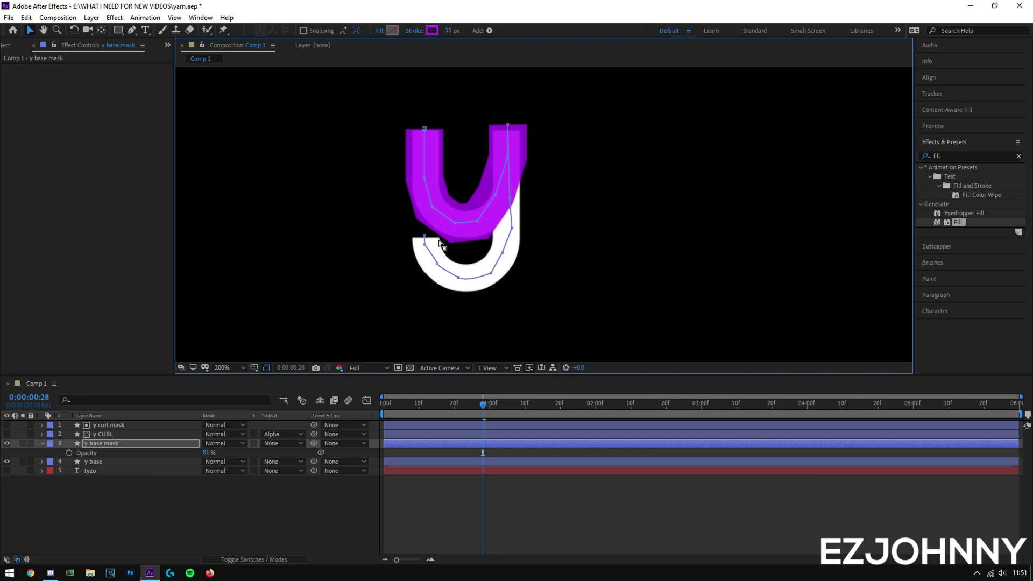
Step: Restore the y base mask's opacity to 100% and set y base's track matte to Alpha Matte "y base mask"
mouse_move(484, 406)
mouse_down()
mouse_move(452, 412)
mouse_move(478, 421)
mouse_move(485, 406)
mouse_move(525, 397)
mouse_move(757, 385)
mouse_move(412, 441)
mouse_move(137, 399)
mouse_move(134, 407)
mouse_up()
click(141, 451)
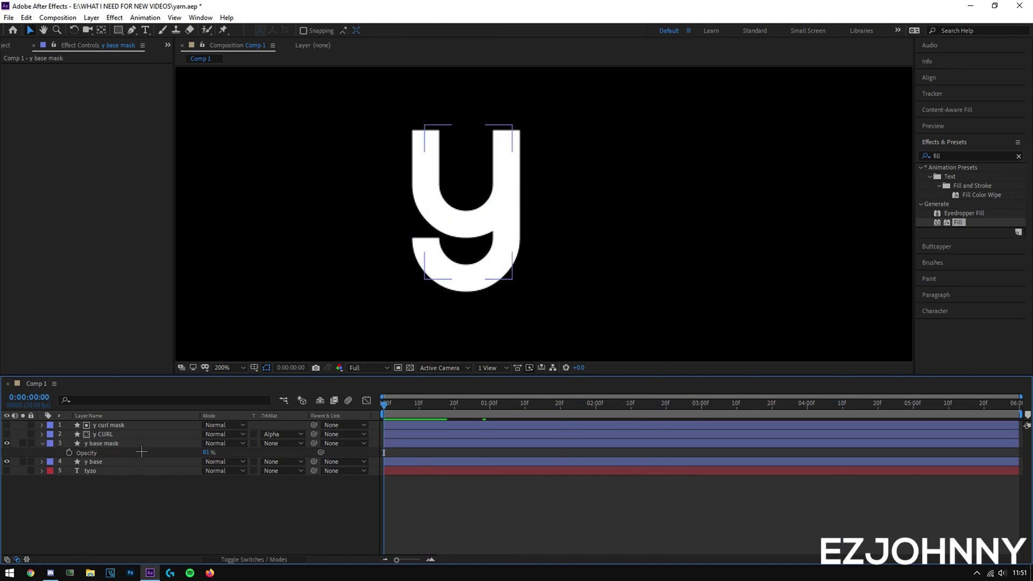
drag(207, 452, 226, 457)
click(282, 461)
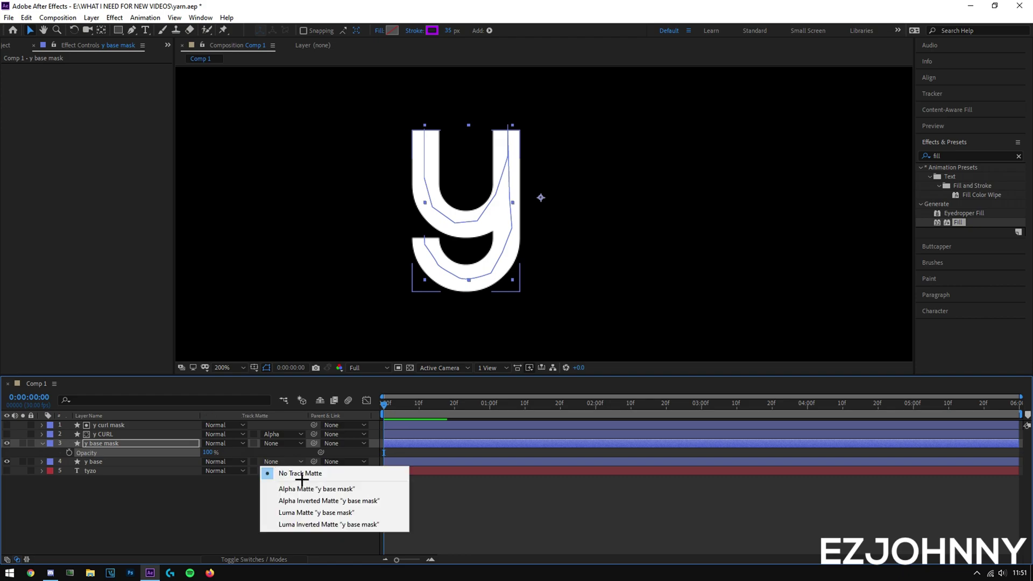
click(304, 486)
click(324, 544)
Step: Make the y CURL layer visible, preview the combined curl and base reveal, and save the project
scroll(497, 216, down, 2)
key(space)
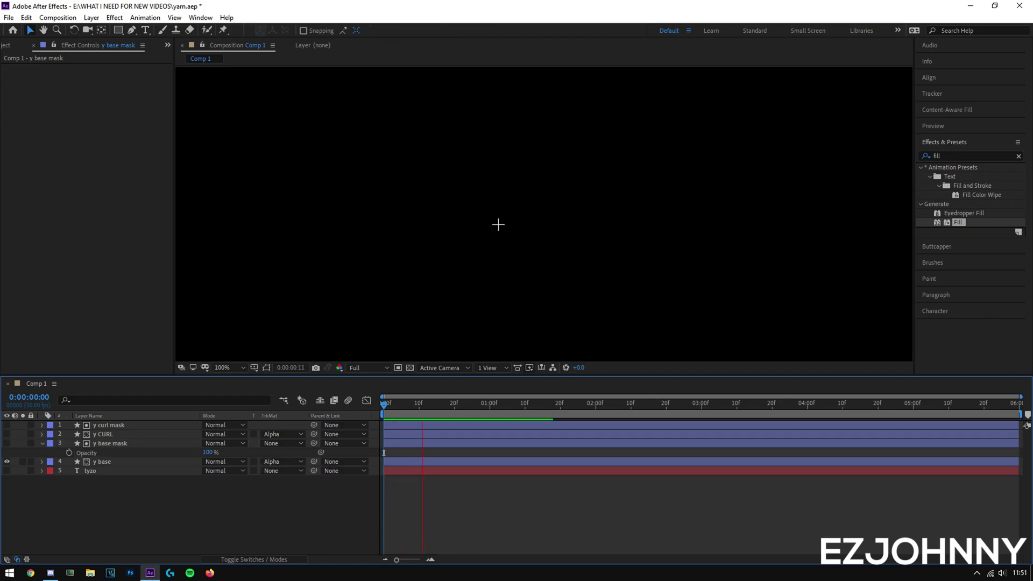
key(space)
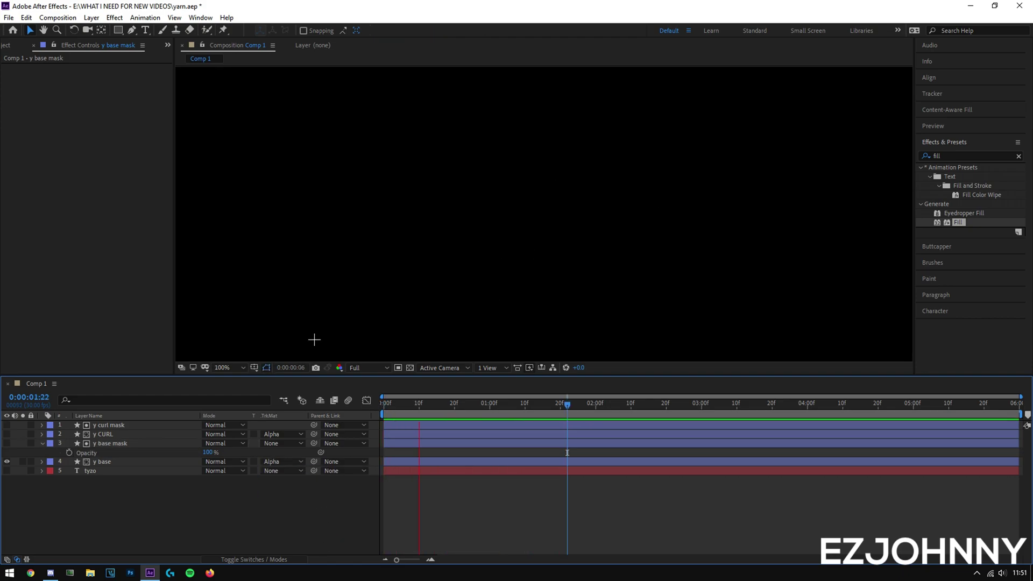
click(7, 434)
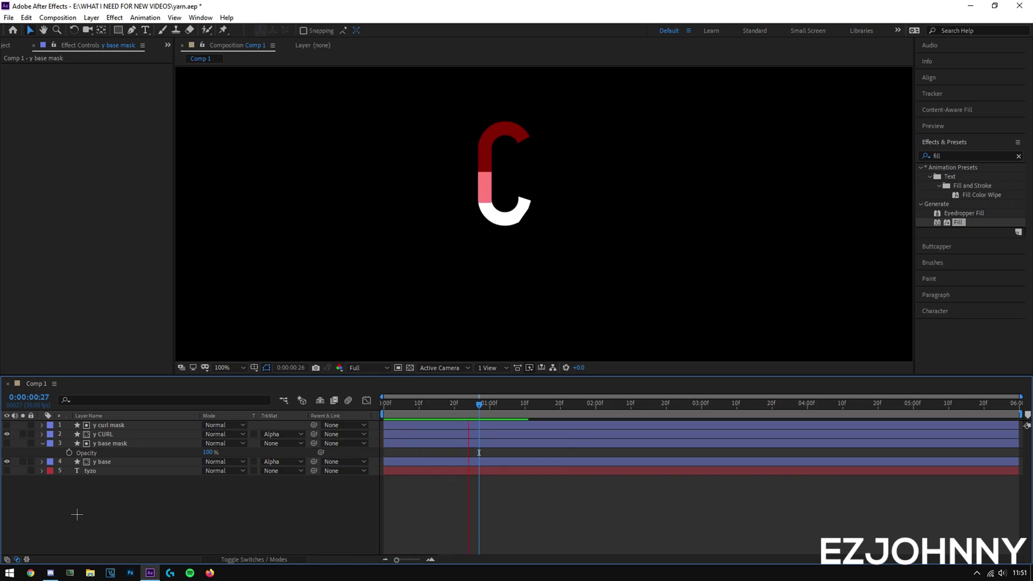
key(ctrl+s)
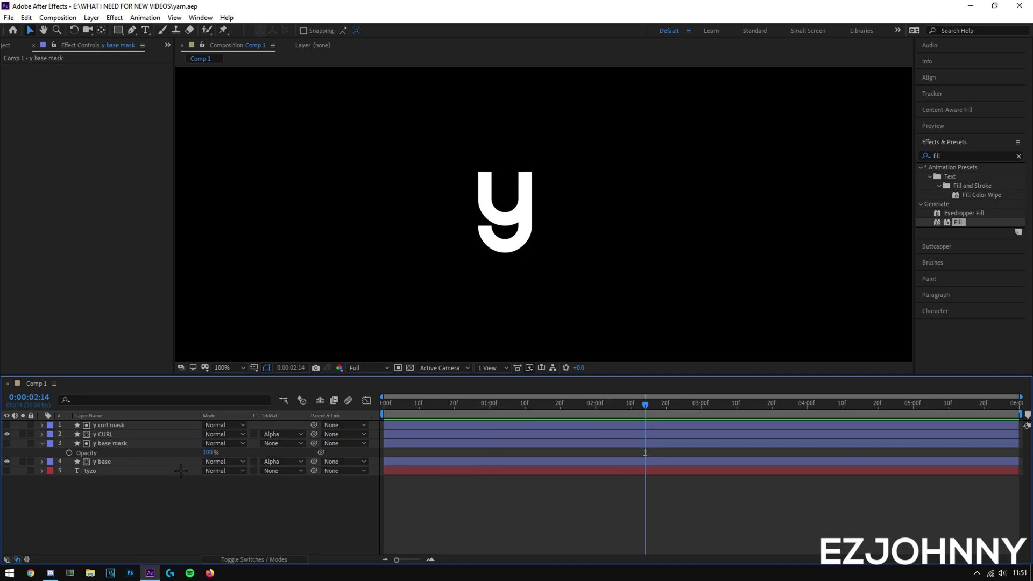
key(space)
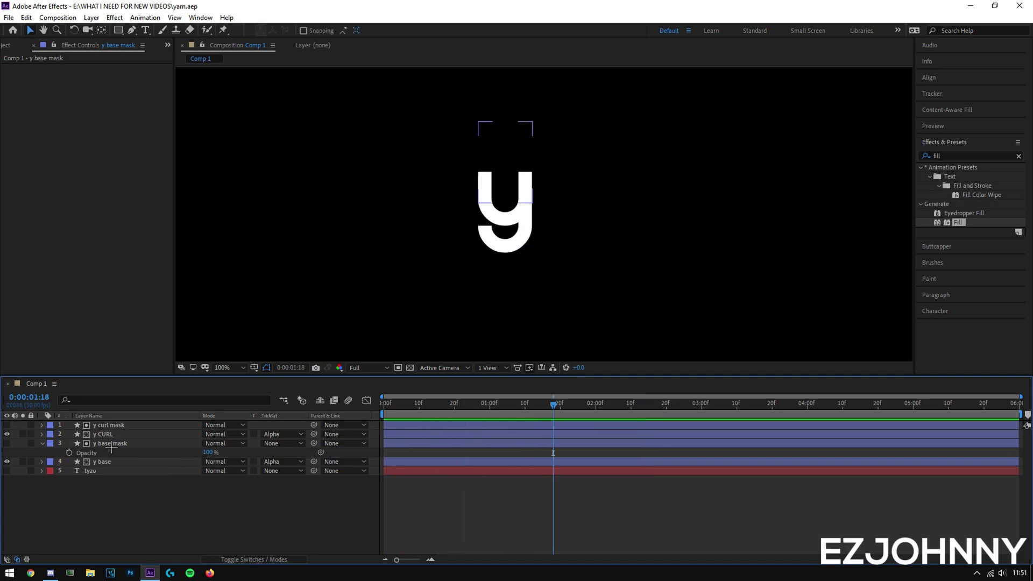
Step: Change the y CURL layer's Fill effect color to white (FFFFFF)
click(122, 434)
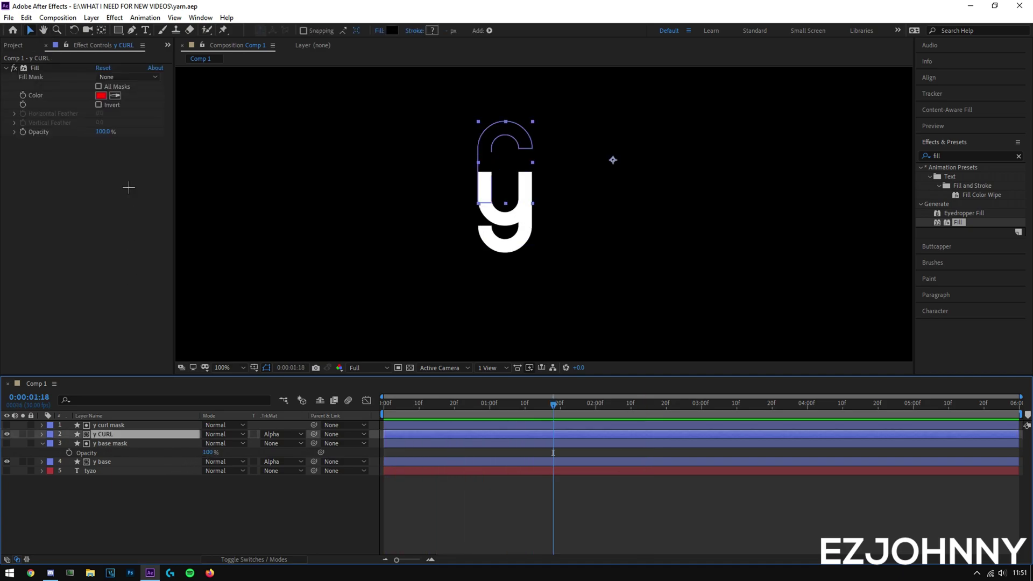
click(101, 96)
drag(120, 136, 4, 4)
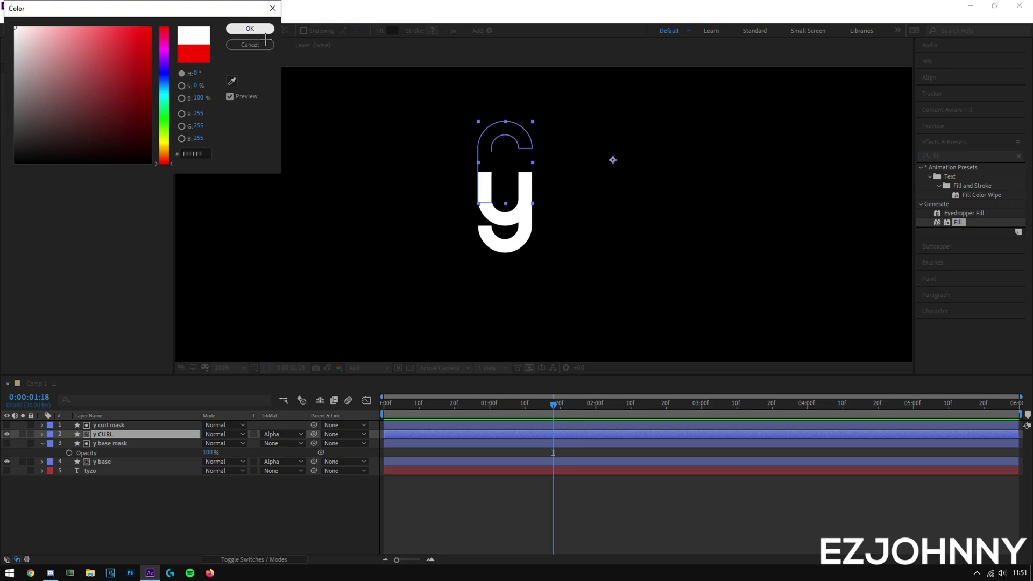
click(250, 28)
Step: Set the y curl mask layer's opacity to 100% and preview the all-white y reveal
click(119, 425)
key(t)
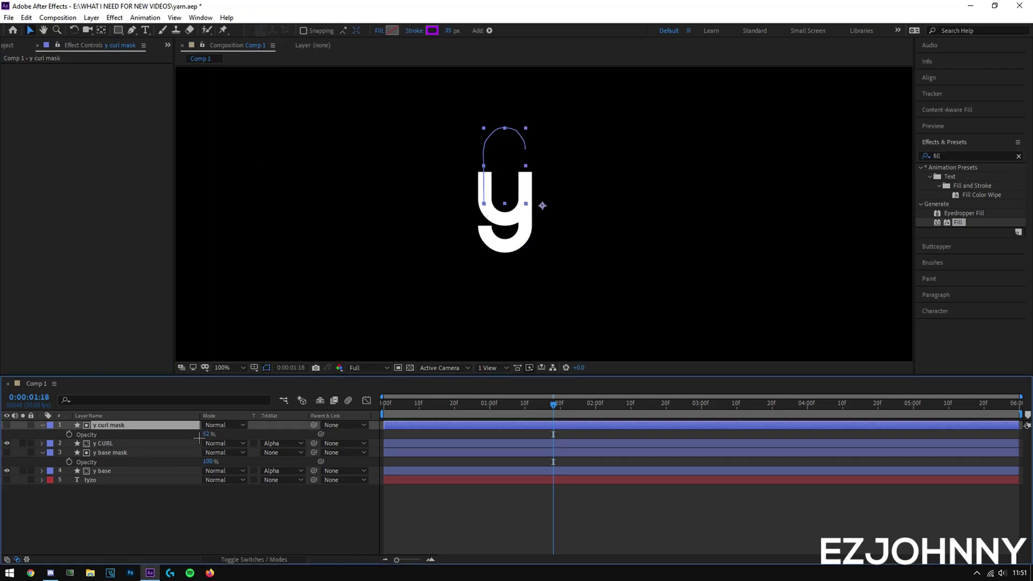
drag(209, 434, 229, 563)
click(237, 530)
key(space)
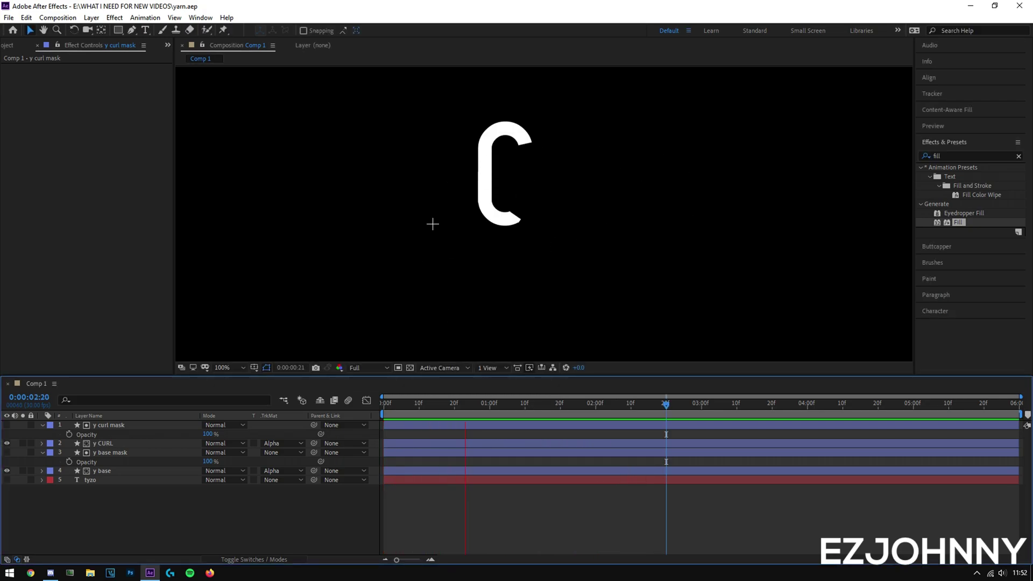
key(space)
key(space)
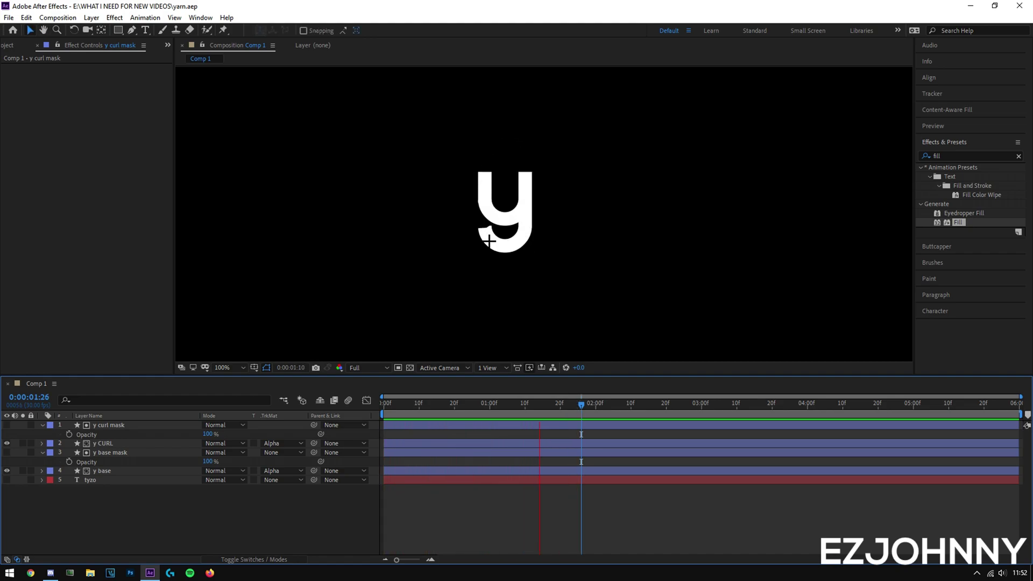
key(space)
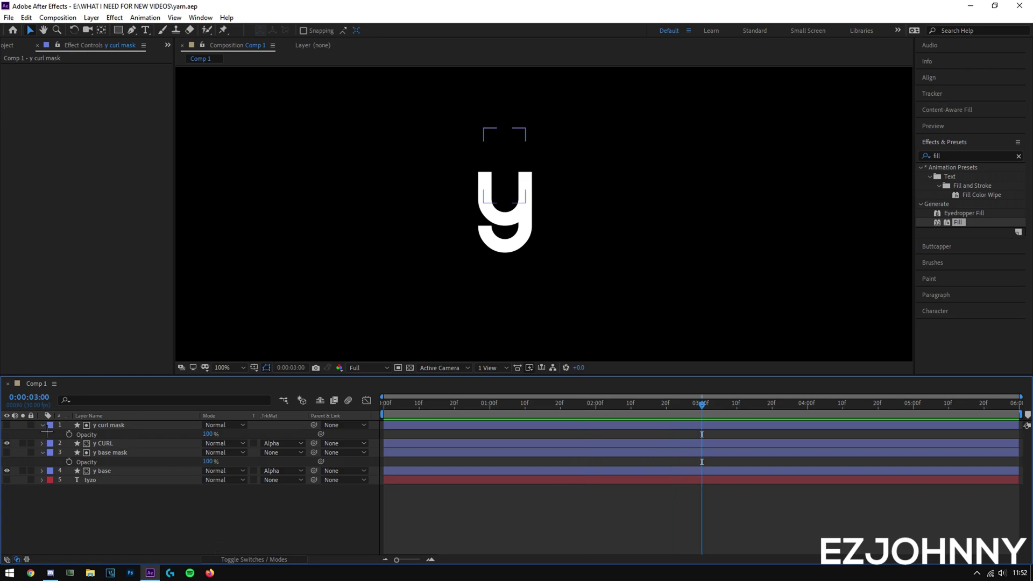
Step: Collapse the opacity properties of both mask layers and show the layer switches in place of the modes
click(43, 425)
click(43, 443)
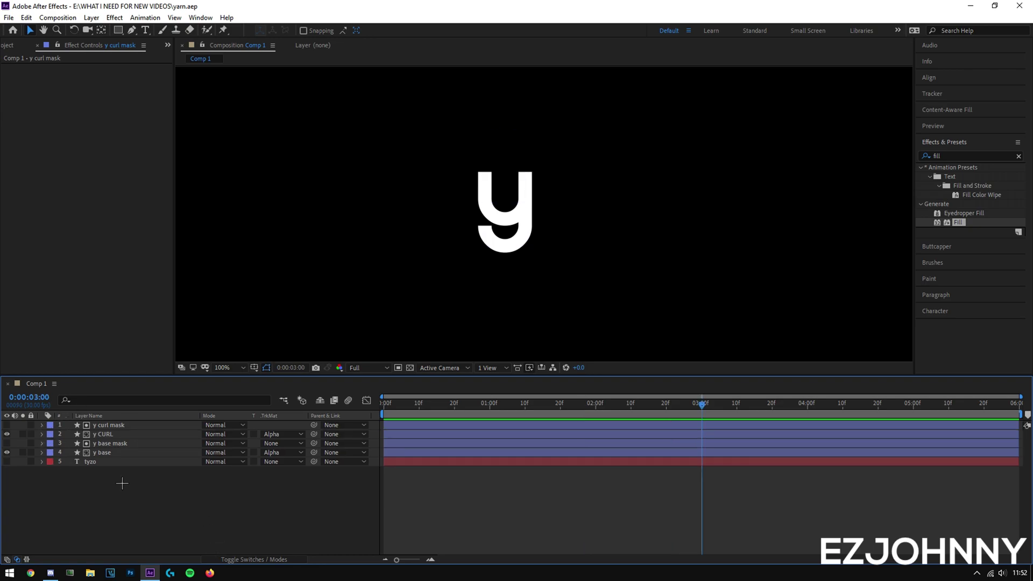
click(135, 425)
shift+click(133, 453)
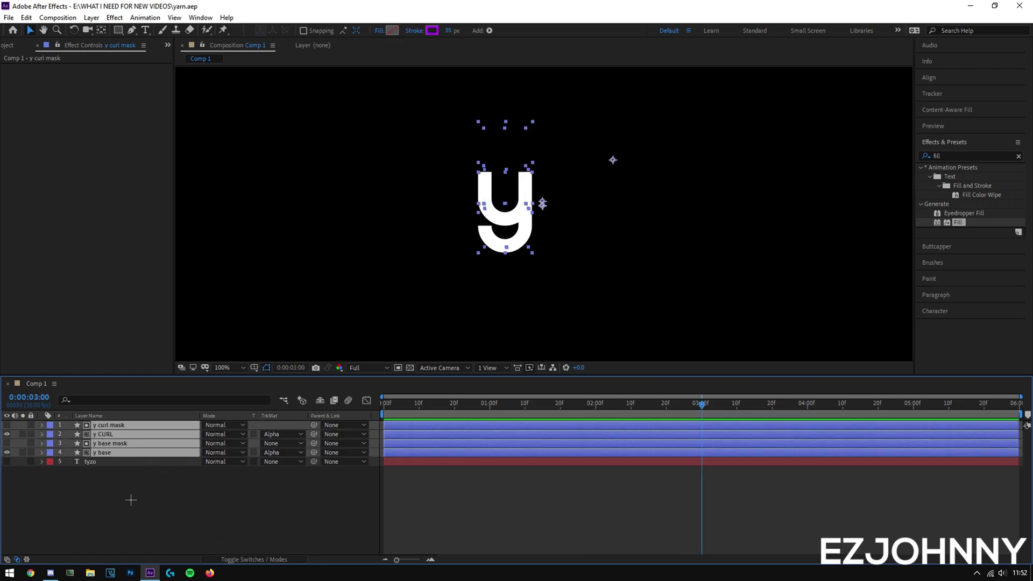
click(132, 489)
click(254, 559)
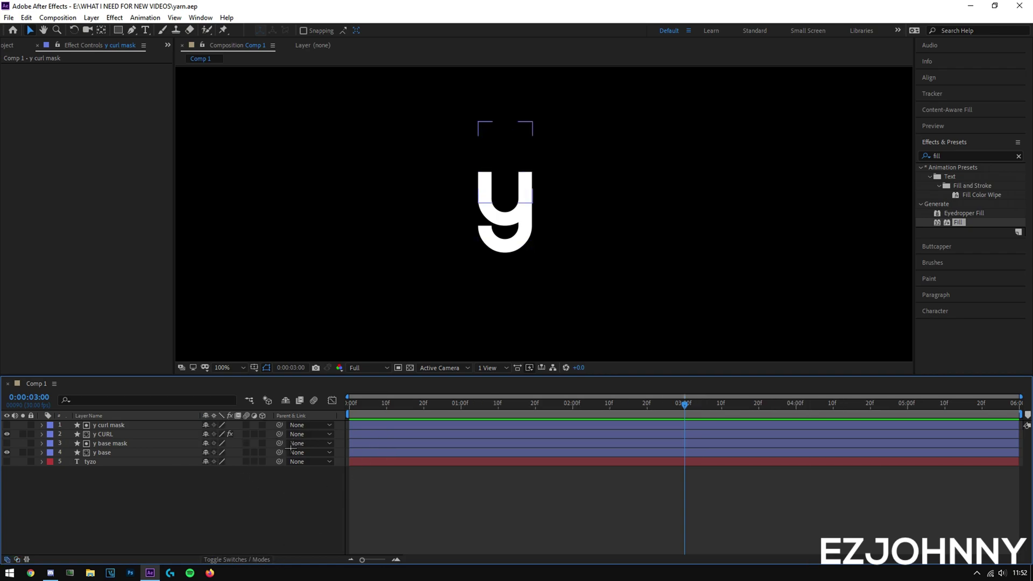
Step: Enable motion blur for the composition and for the four y curl and base layers
click(129, 425)
shift+click(128, 453)
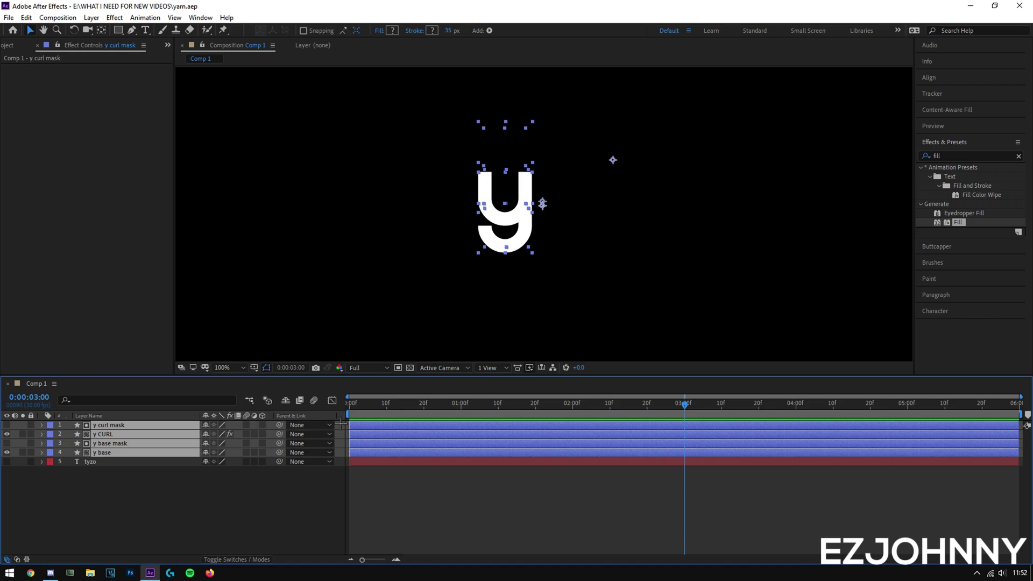
click(315, 401)
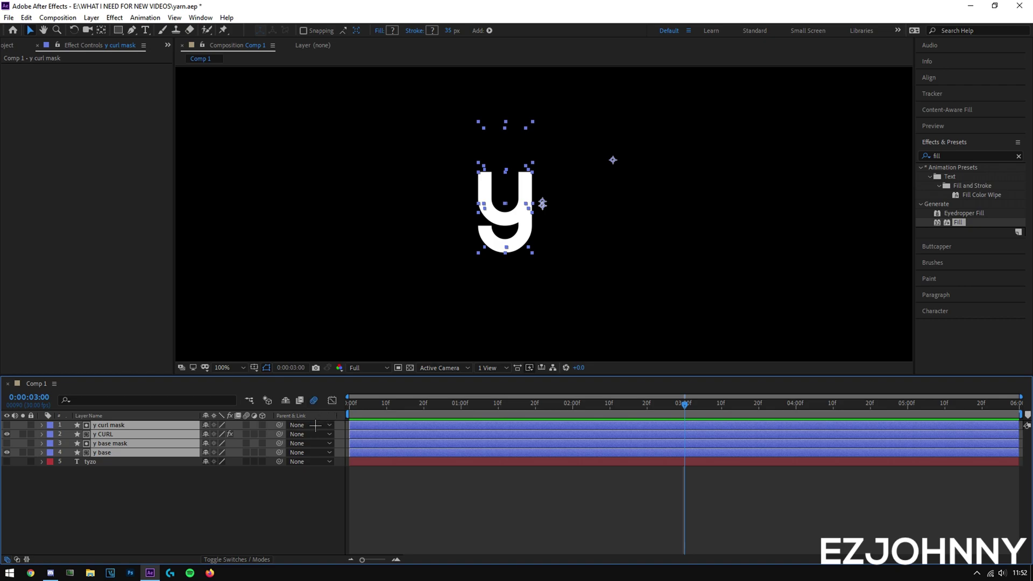
click(253, 435)
click(247, 425)
click(247, 435)
drag(254, 452, 257, 474)
Step: Preview the y reveal with motion blur across the full composition frame
key(space)
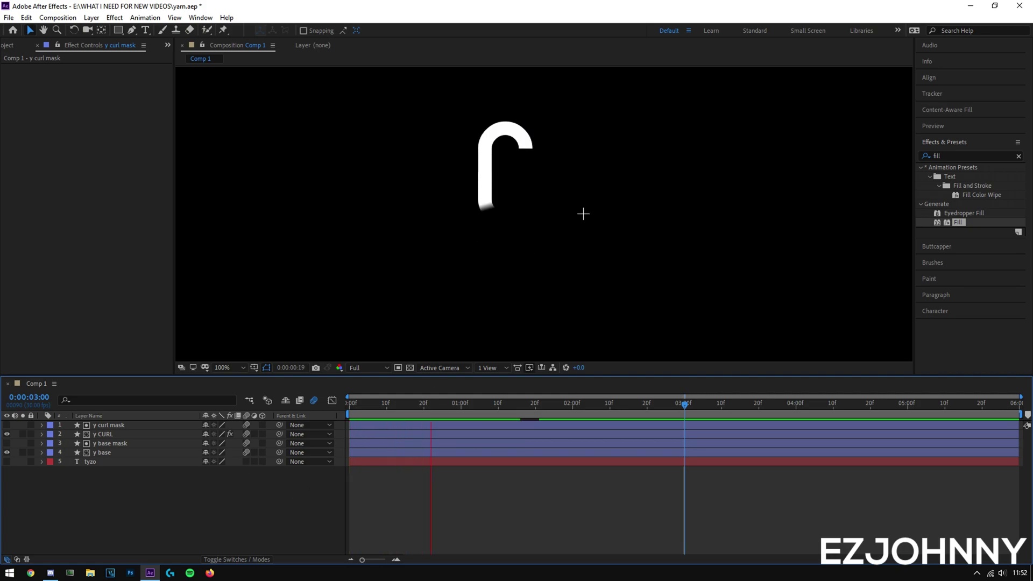
key(space)
mouse_move(525, 404)
mouse_down()
mouse_move(372, 405)
mouse_move(581, 414)
mouse_move(573, 409)
mouse_up()
scroll(523, 242, down, 4)
key(space)
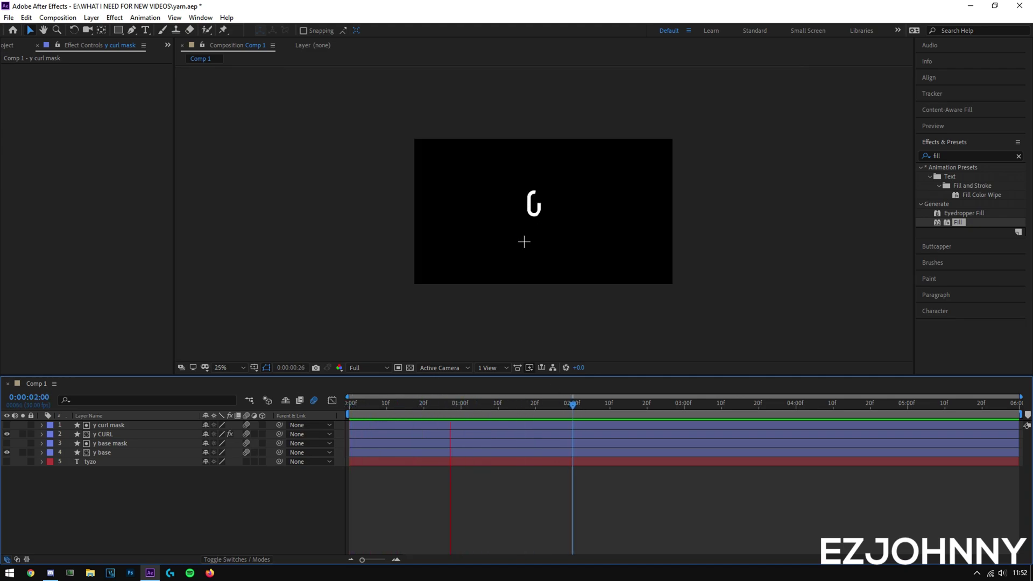
scroll(523, 242, up, 2)
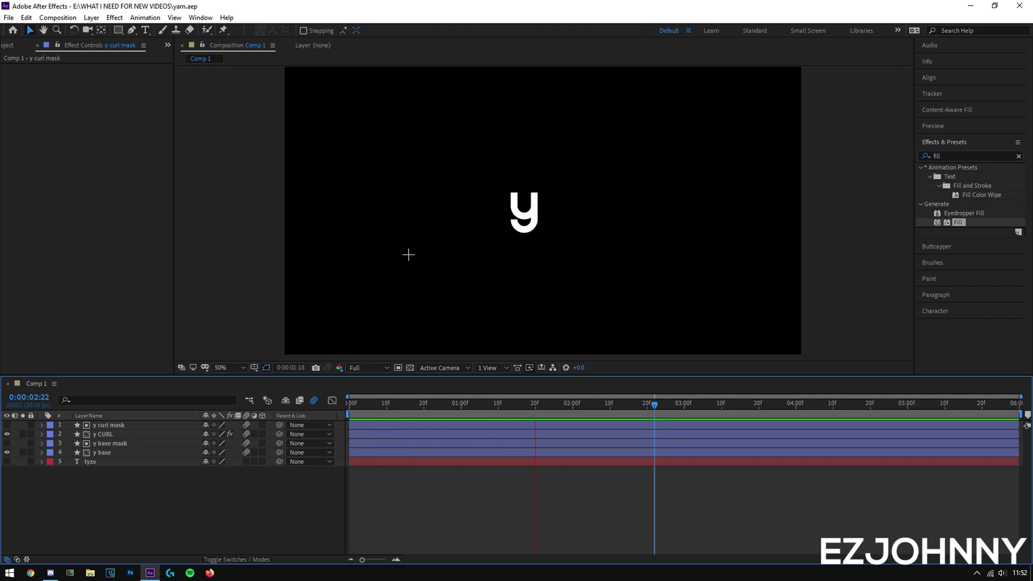
key(space)
click(129, 453)
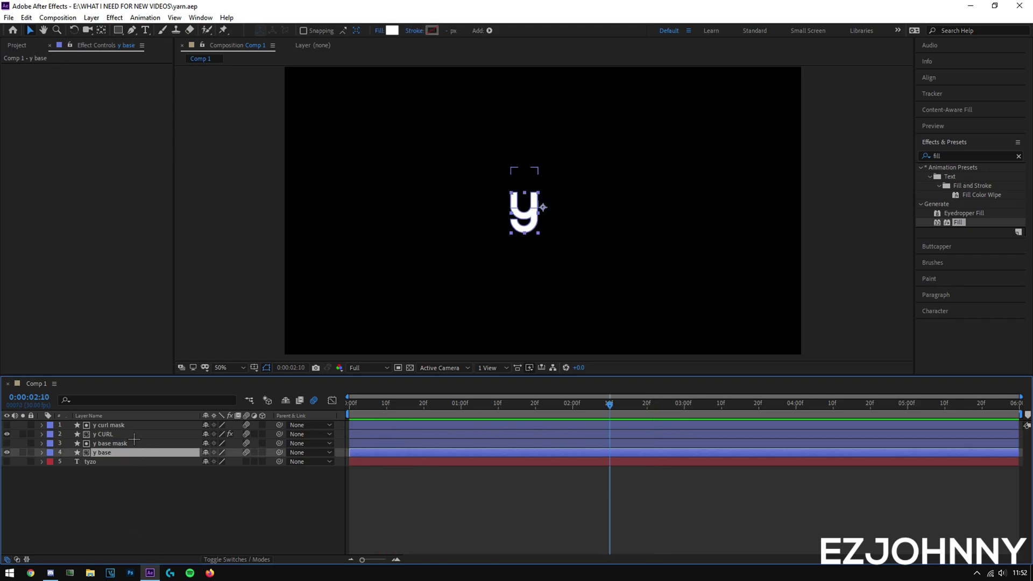
shift+click(119, 425)
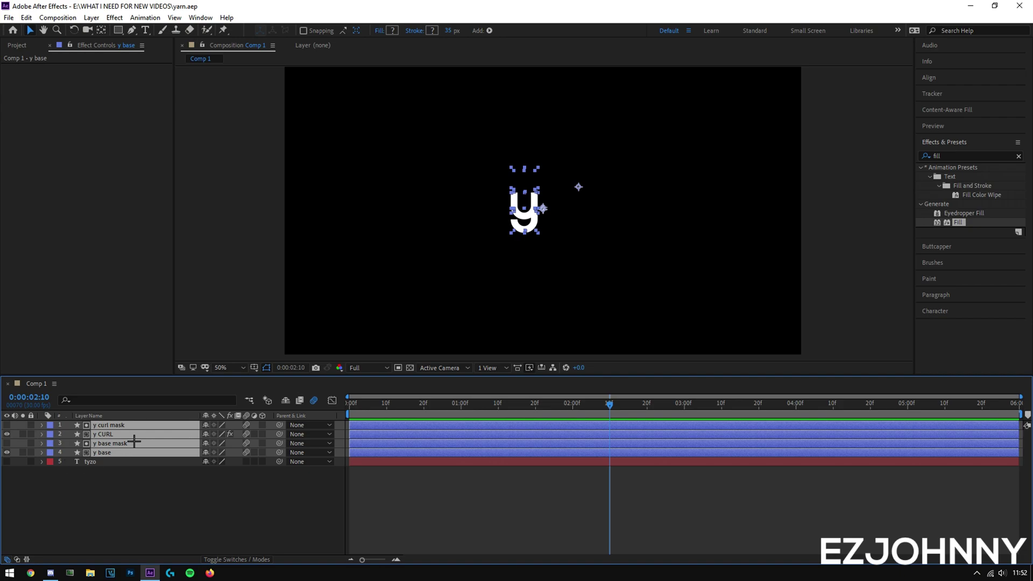
click(135, 480)
click(127, 454)
shift+click(126, 429)
click(129, 489)
click(116, 425)
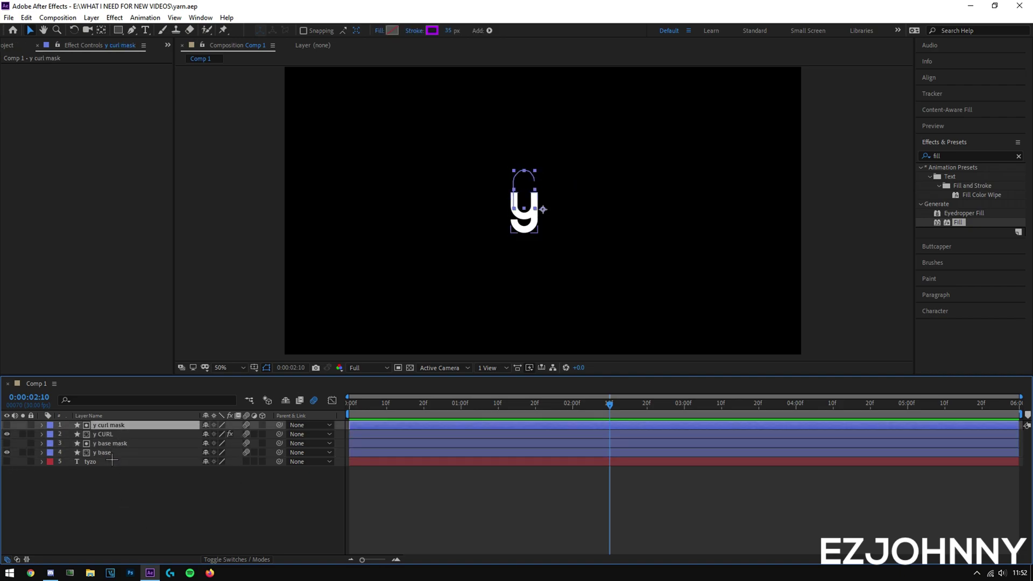
shift+click(113, 452)
click(136, 495)
Step: Pre-compose the four y curl and base layers as "y final" and preview the pre-comp in Comp 1
click(128, 426)
shift+click(121, 452)
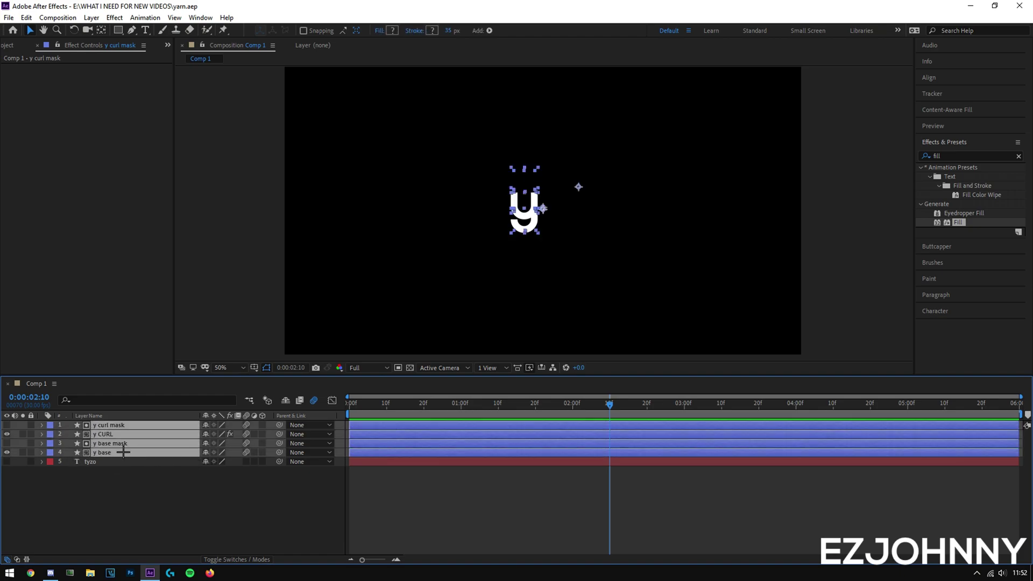
right_click(117, 446)
click(156, 397)
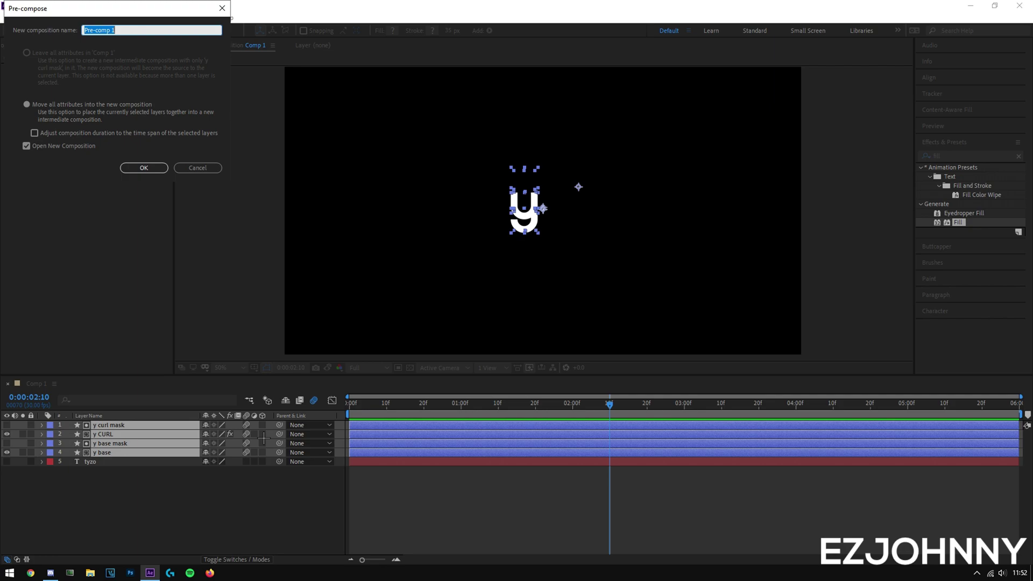
text(y final)
key(Return)
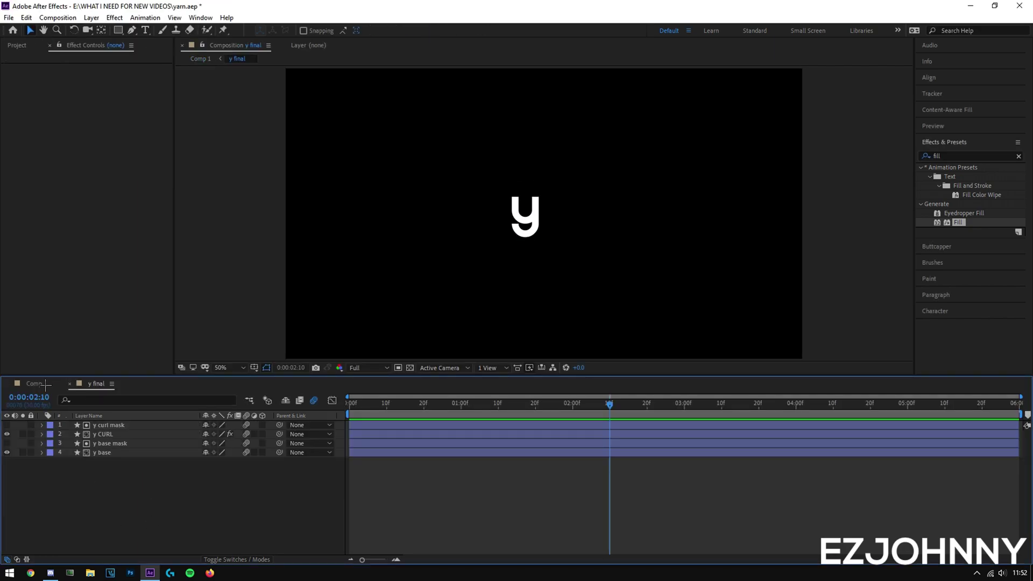
click(46, 383)
key(space)
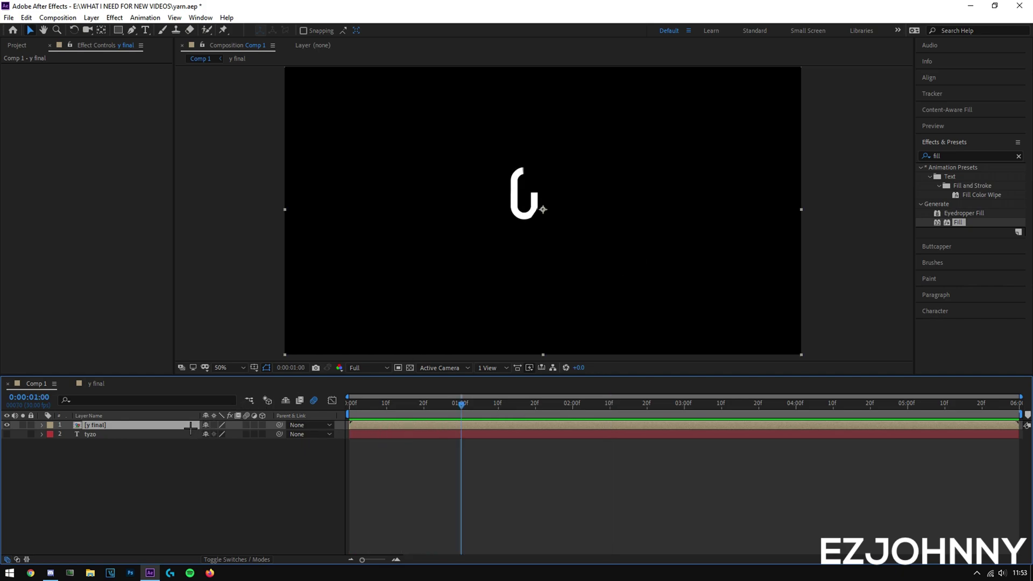
Step: Save the project and delete the tyzo text layer from Comp 1
key(t)
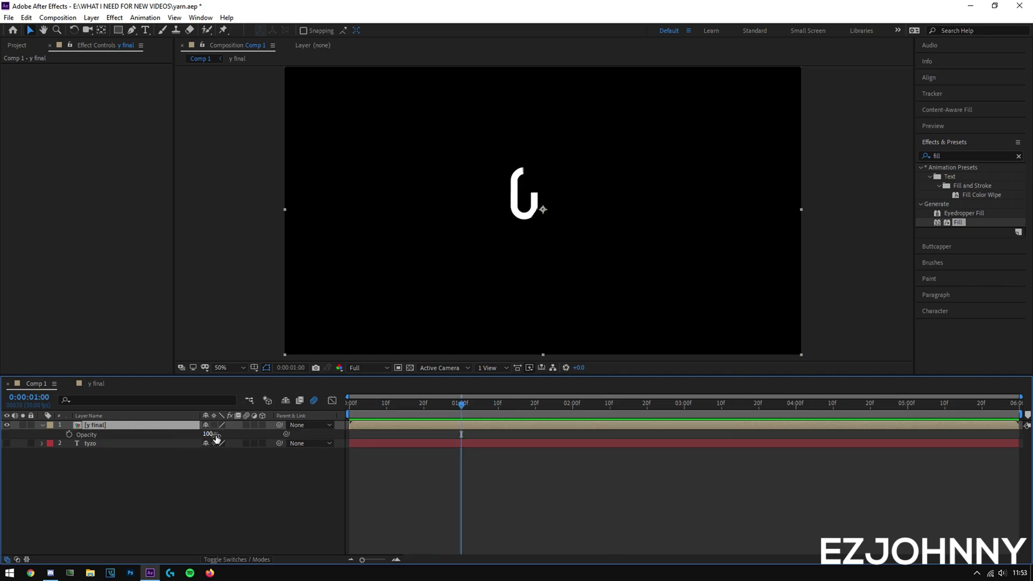
click(151, 482)
key(ctrl+s)
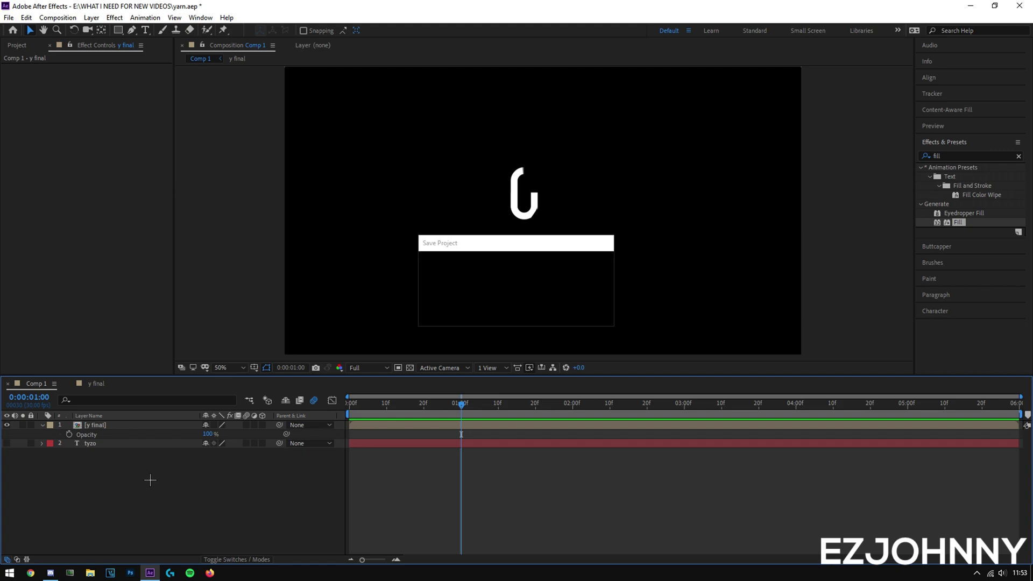
click(134, 443)
key(Delete)
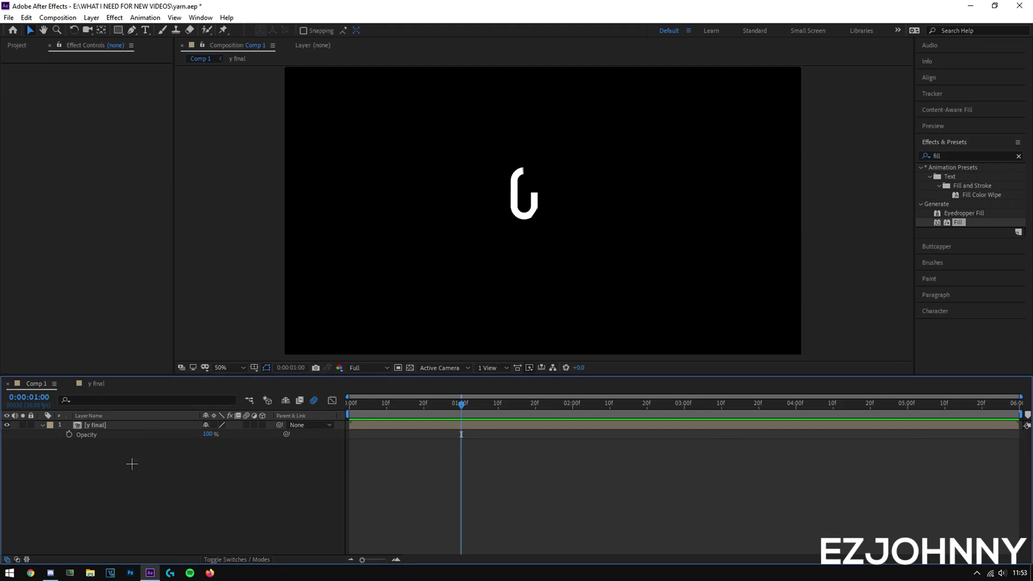
click(43, 426)
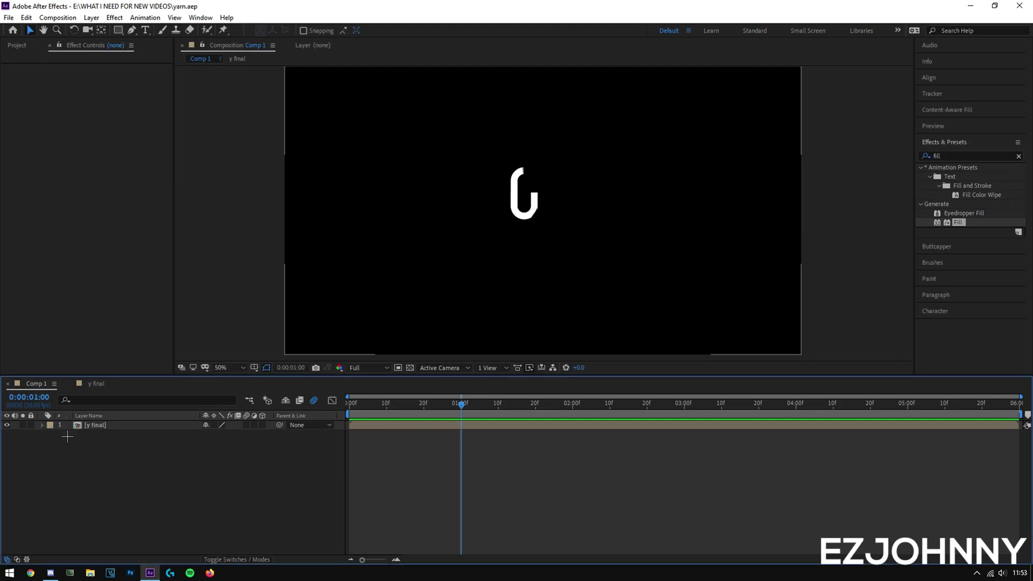
Step: Duplicate the y final layer and shift the upper copy to start about three frames in
click(95, 425)
key(ctrl+d)
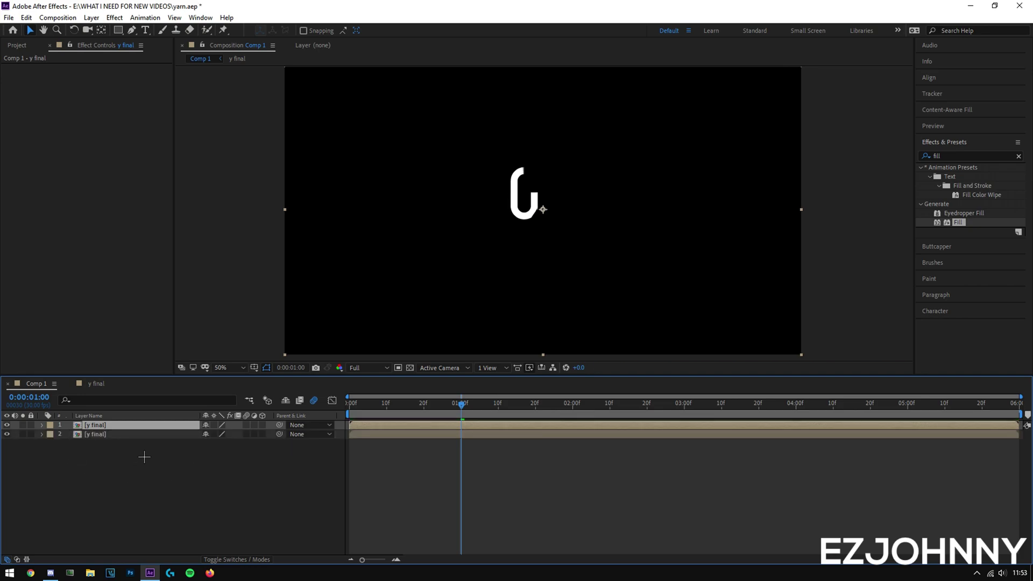
click(122, 434)
click(321, 422)
drag(381, 434, 379, 434)
click(379, 434)
drag(453, 417, 356, 417)
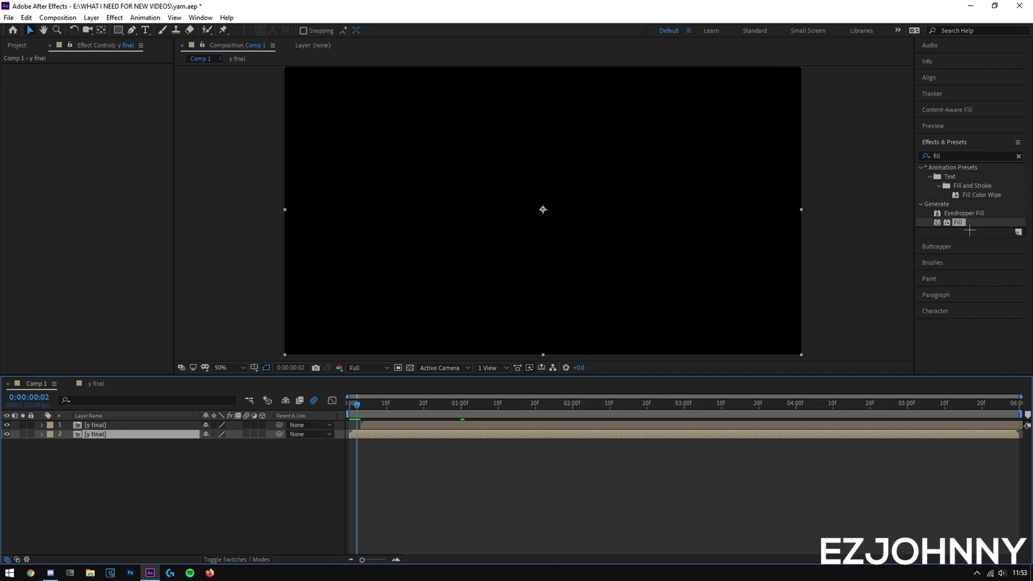
Step: Apply a red Fill effect to the lower y final layer and preview the offset reveal at 100% view
drag(969, 231, 784, 342)
click(365, 417)
key(space)
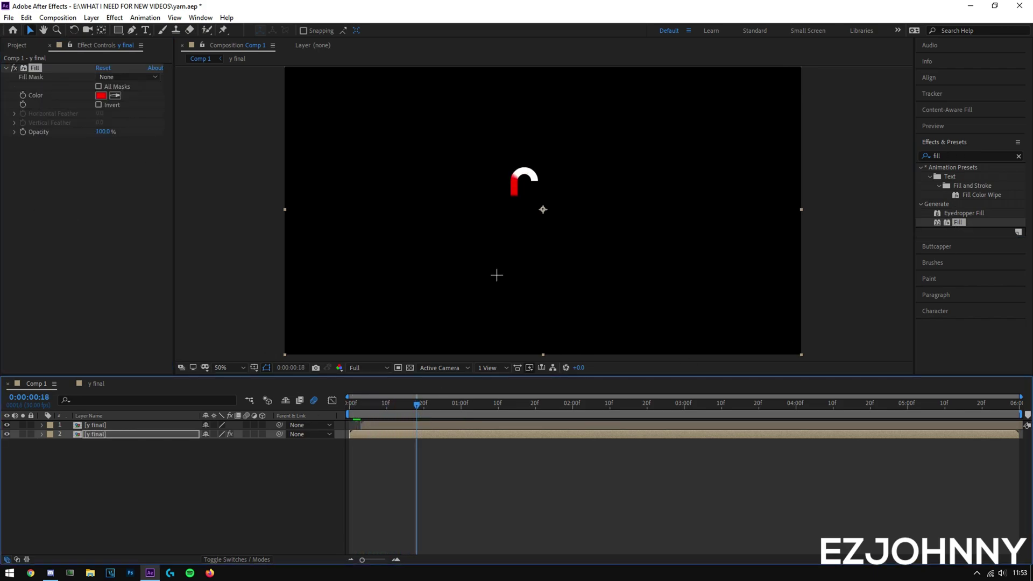
key(slash)
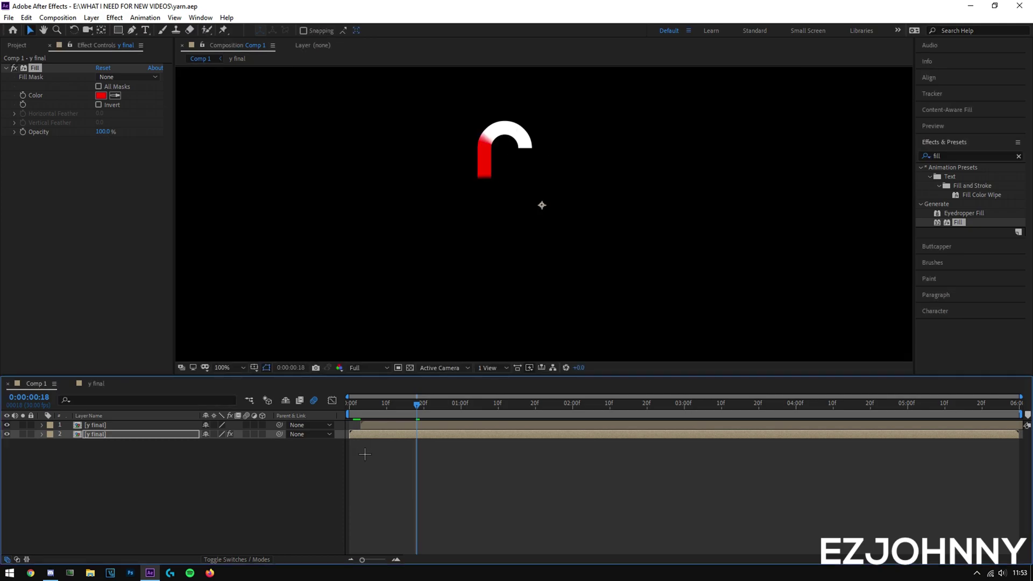
key(space)
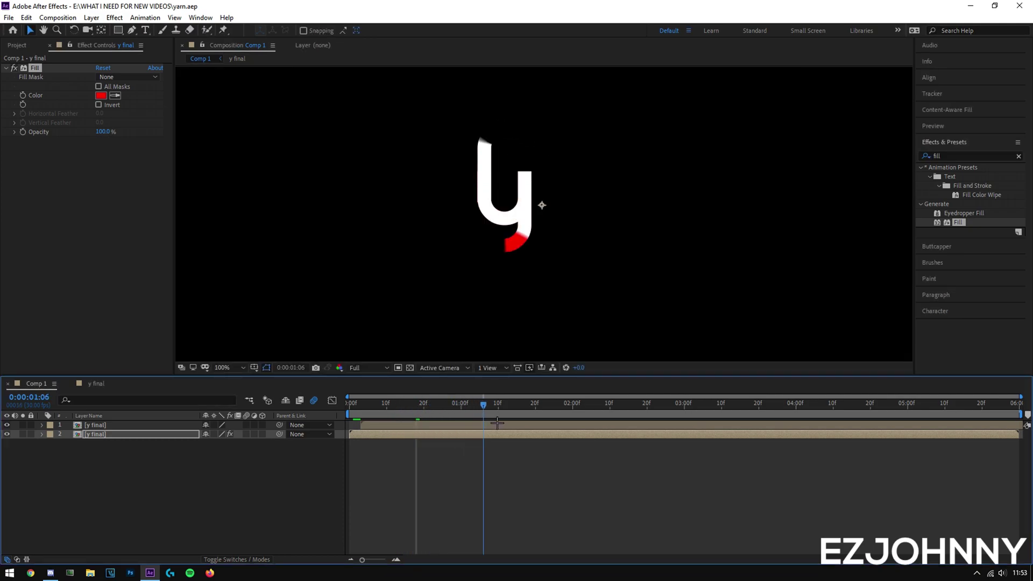
Step: Shift the upper y final layer's start back to about two frames in, save the project and preview it
mouse_move(517, 423)
mouse_down()
mouse_move(401, 430)
mouse_move(438, 429)
mouse_move(414, 435)
mouse_move(417, 444)
mouse_move(376, 435)
mouse_move(499, 413)
mouse_up()
key(ctrl+s)
key(space)
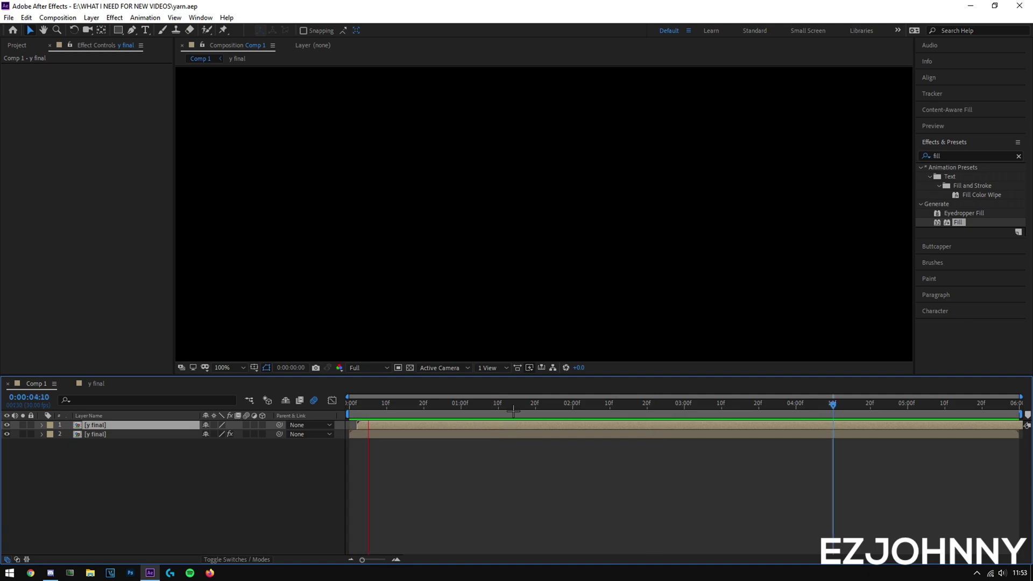
key(space)
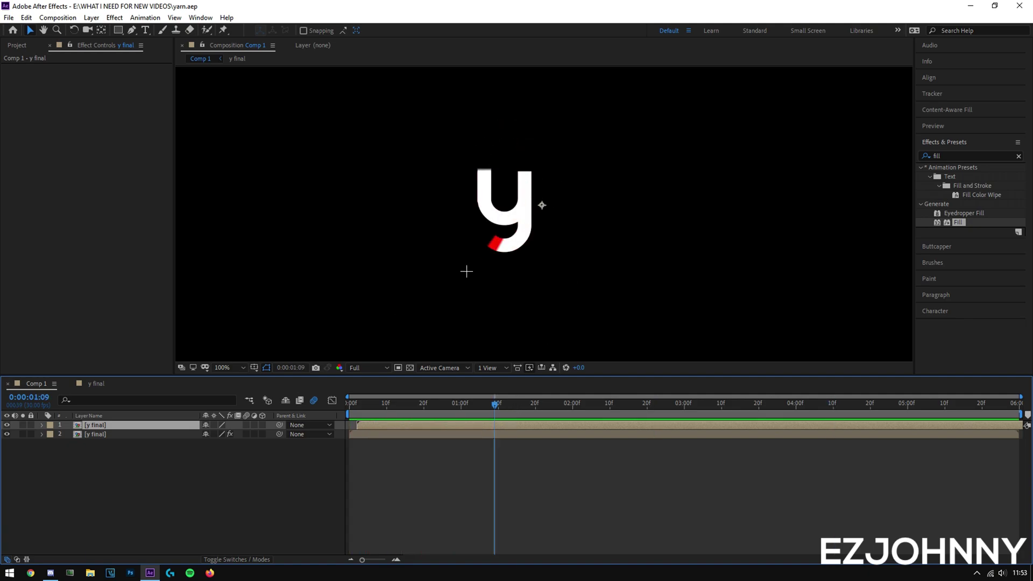
Step: Preview the y reveal and its red leading edge across the full composition frame
scroll(464, 268, down, 4)
key(space)
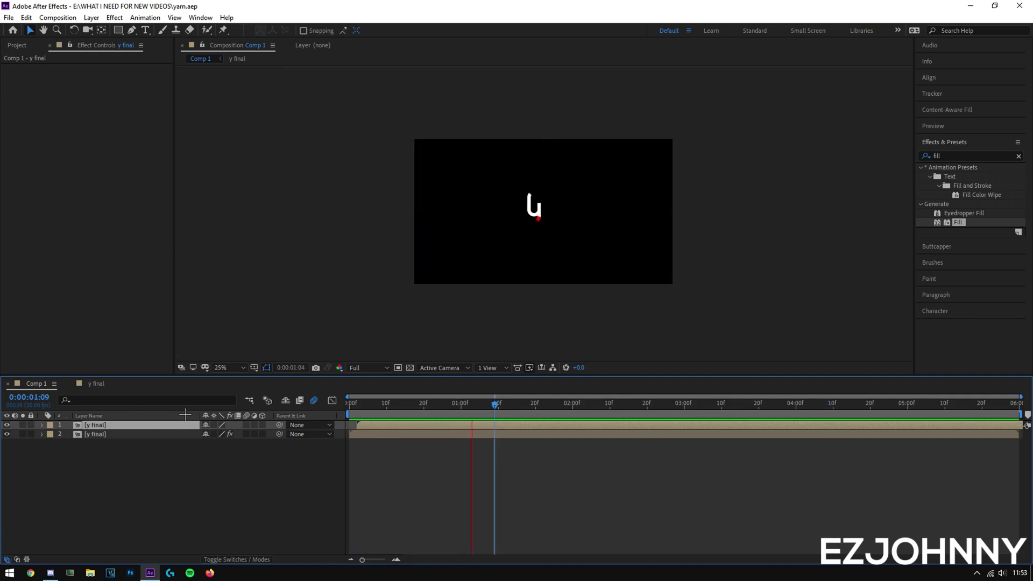
click(183, 443)
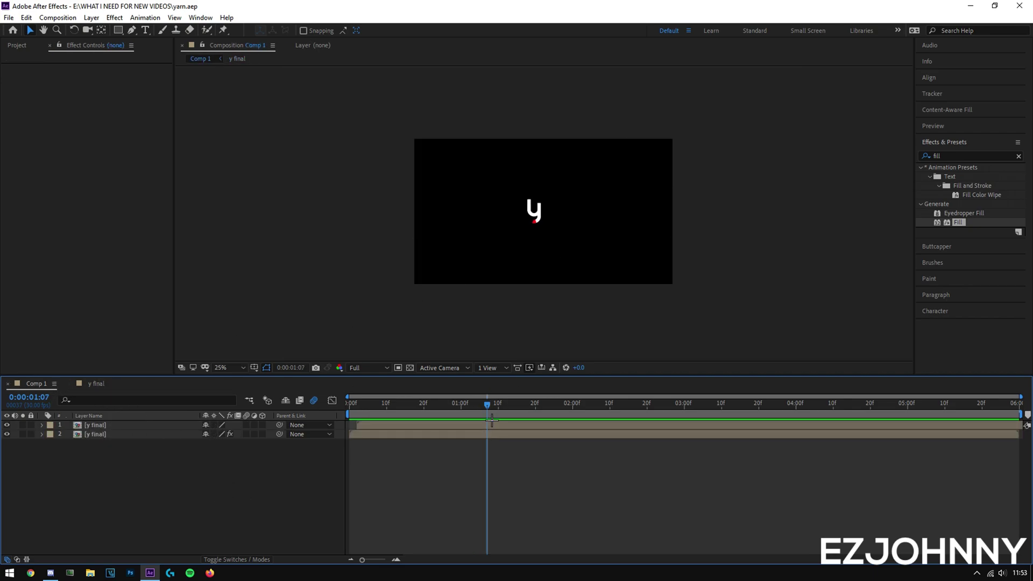
drag(487, 405, 417, 408)
scroll(568, 202, up, 2)
key(space)
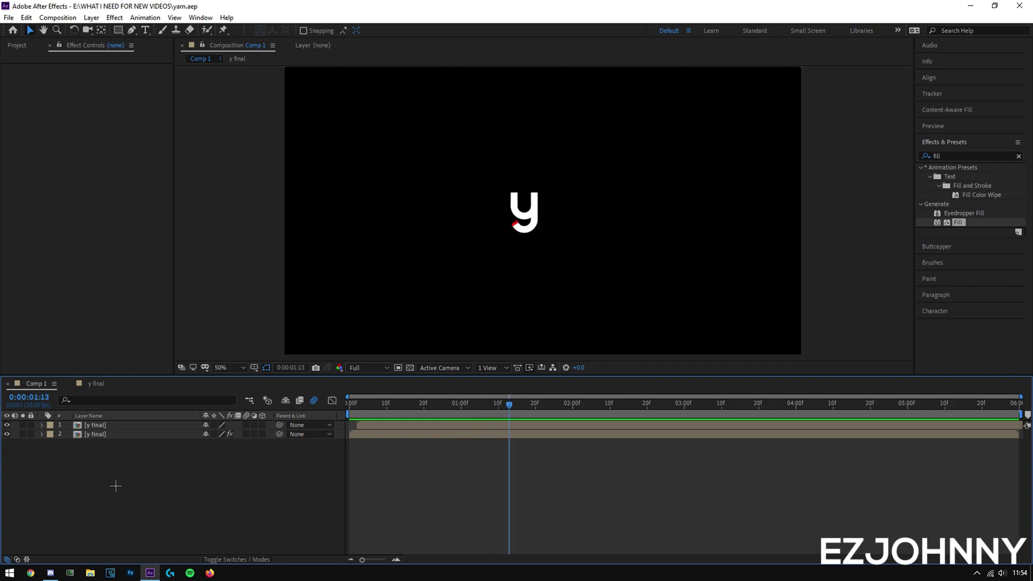
Step: Add a text layer with the letter "s" on the empty area beside the y in Comp 1
key(t)
key(ctrl+t)
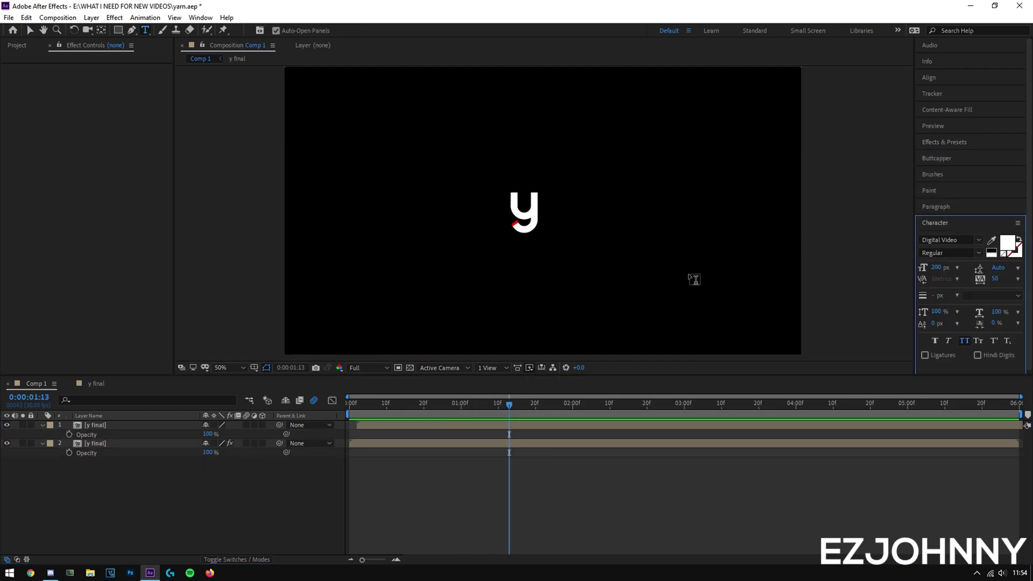
click(641, 239)
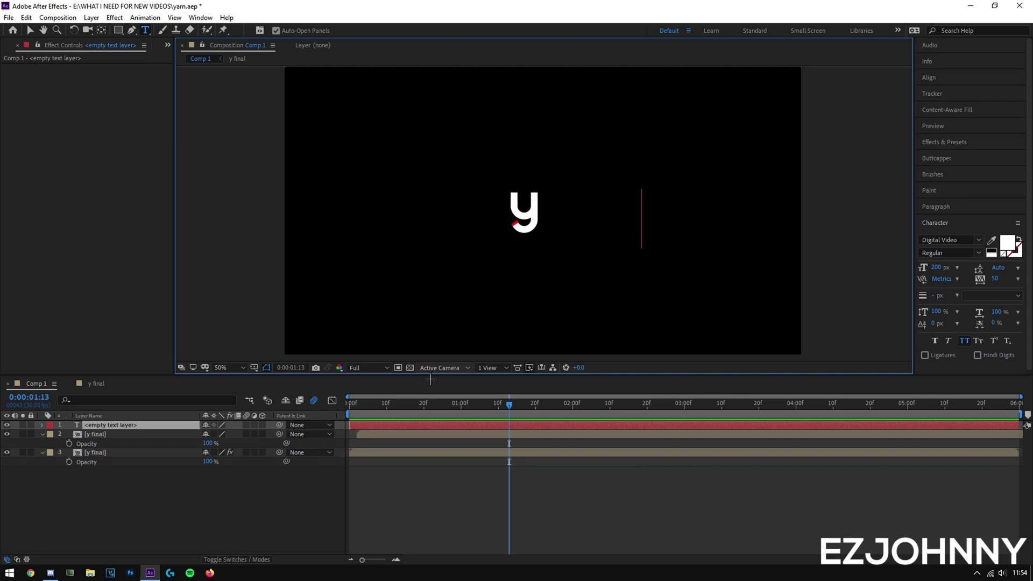
text(s)
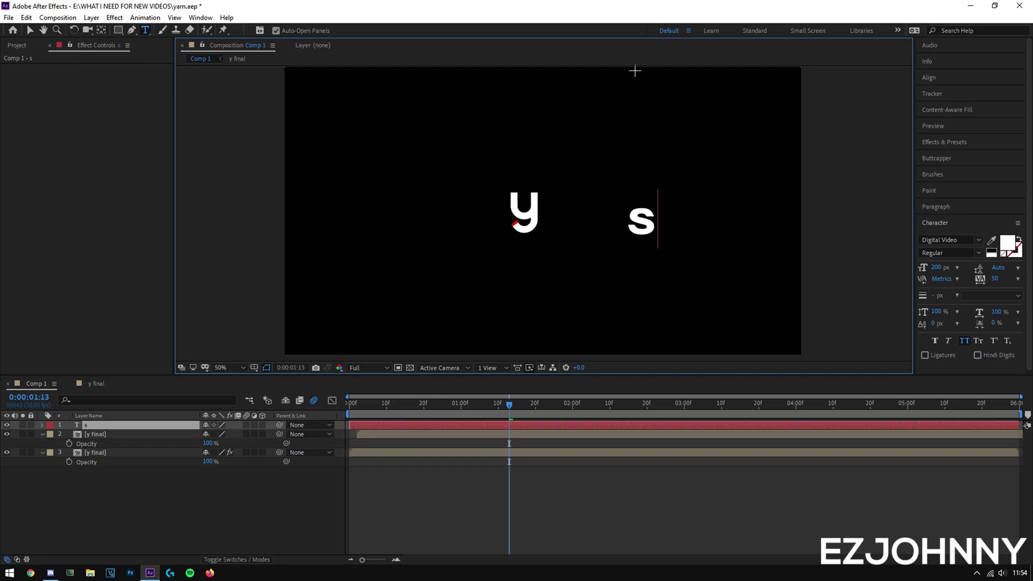
click(191, 538)
Step: Add YARN INTRO CURL.ai from the project to Comp 1 as the topmost layer above the s
scroll(646, 180, up, 2)
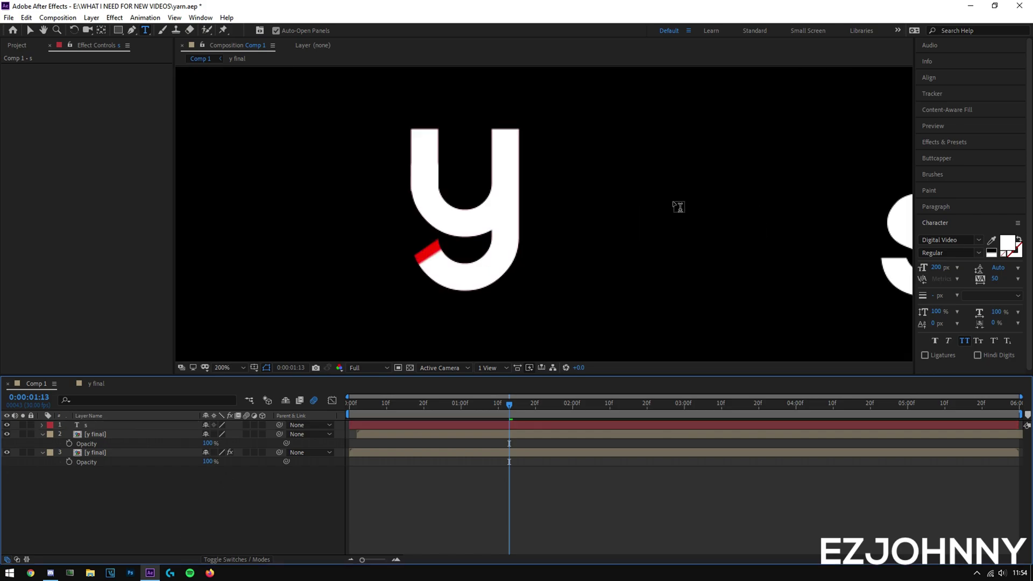
key(space)
drag(787, 228, 487, 180)
drag(647, 173, 560, 198)
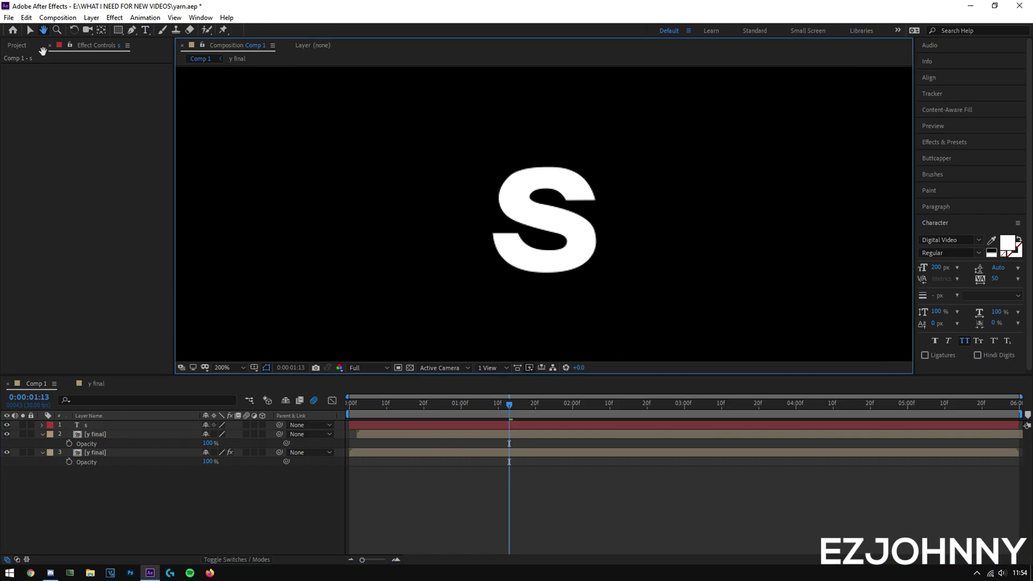
click(29, 30)
click(16, 45)
click(70, 162)
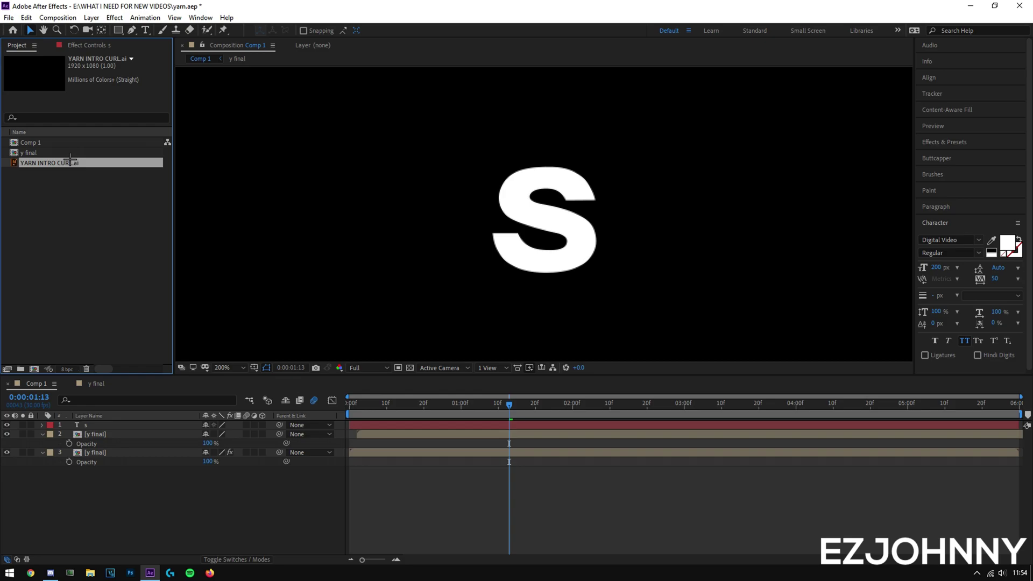
drag(63, 171, 144, 428)
Step: Apply a red Fill effect to the YARN INTRO CURL.ai layer
right_click(145, 427)
click(146, 428)
right_click(144, 427)
click(975, 192)
click(947, 142)
click(948, 156)
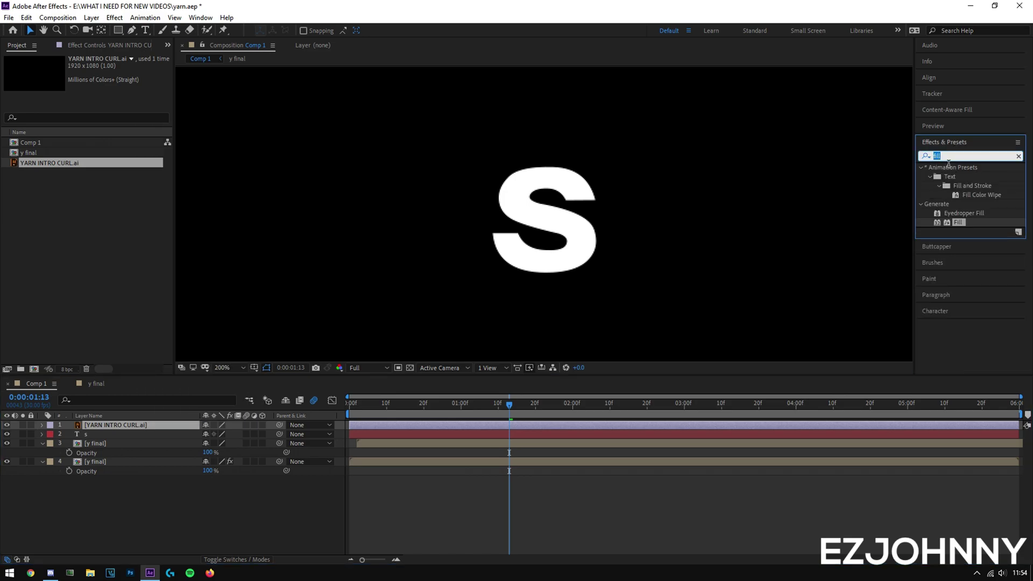
double_click(974, 231)
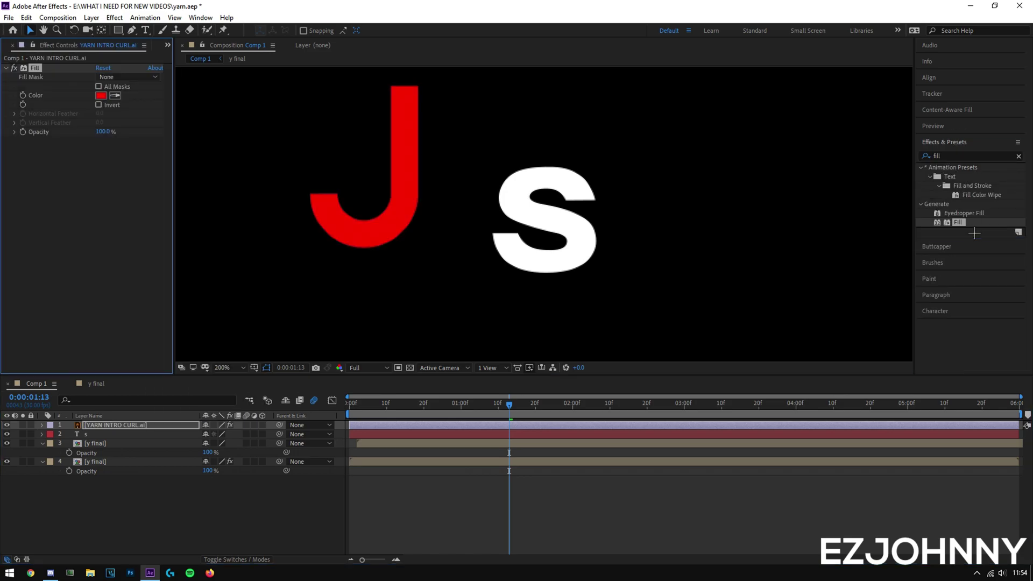
click(288, 523)
Step: Move the red curl closer to the s and set its rotation to 180°
drag(389, 241, 445, 271)
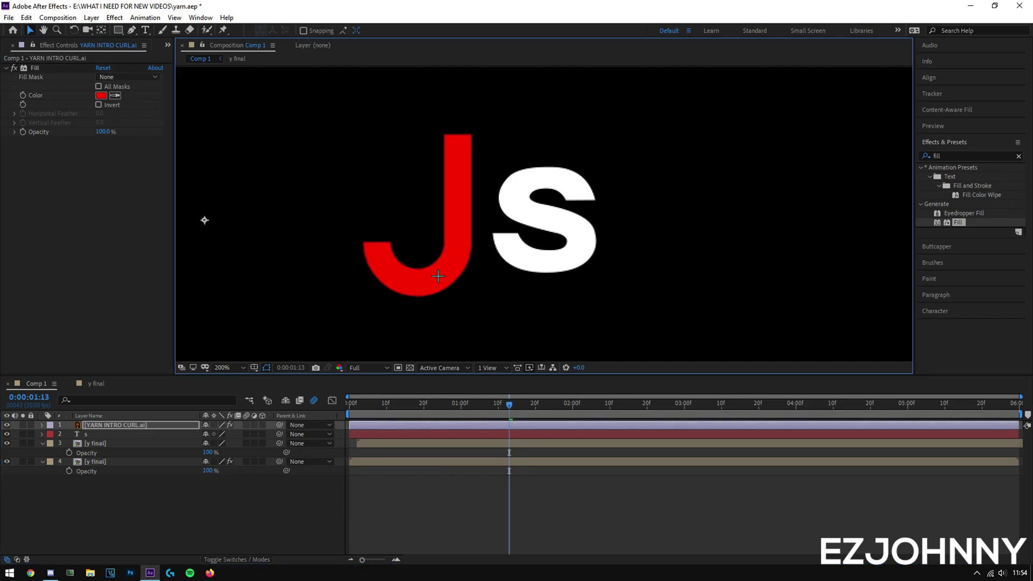
key(r)
click(225, 435)
text(180)
key(Return)
Step: Place the rotated curl over the s, aligning its long leg with the letter's left edge and its arc above the letter
scroll(471, 189, down, 6)
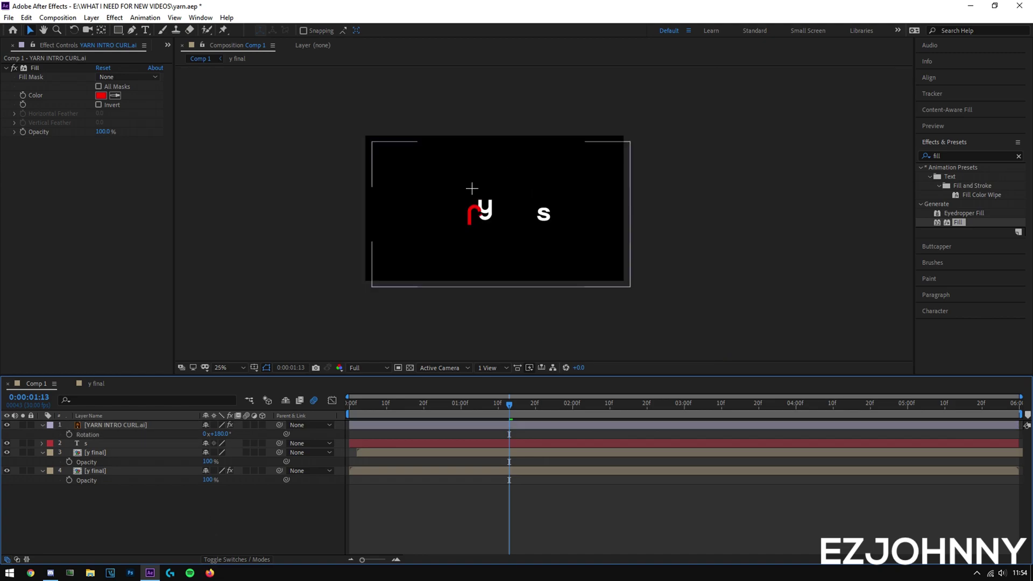
drag(480, 233, 547, 211)
scroll(547, 212, up, 6)
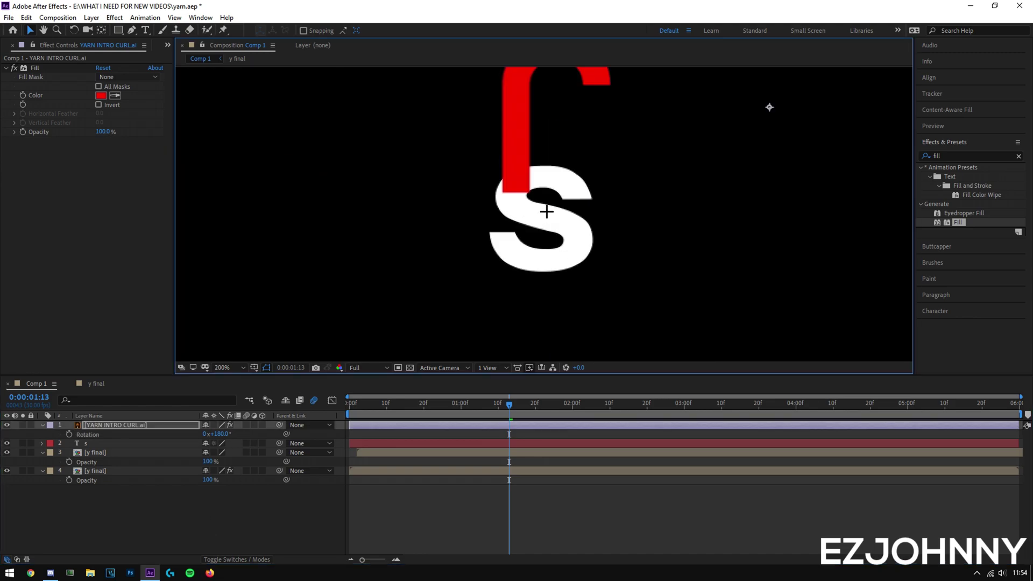
mouse_move(556, 162)
mouse_down()
mouse_move(545, 203)
mouse_move(510, 190)
mouse_up()
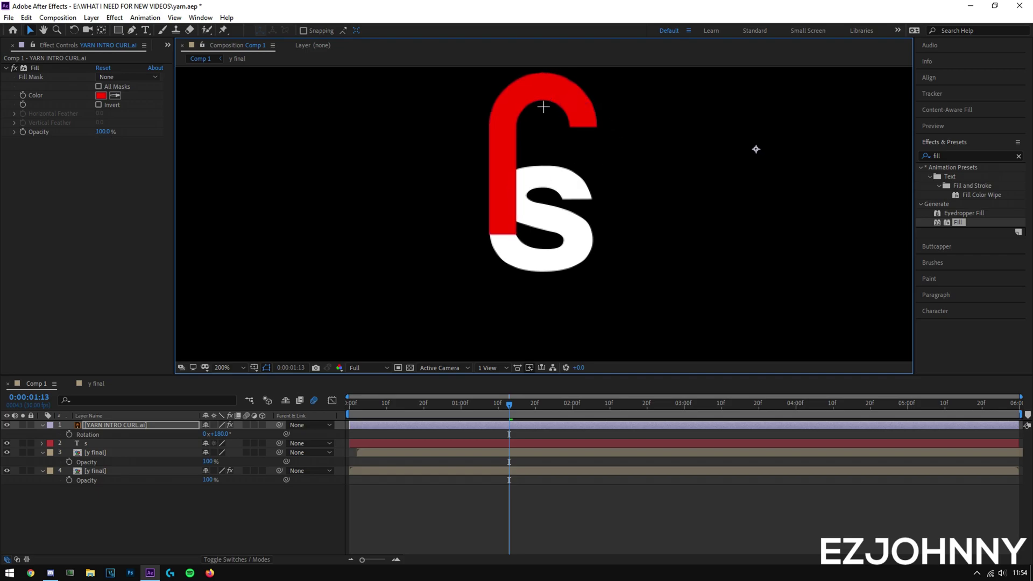
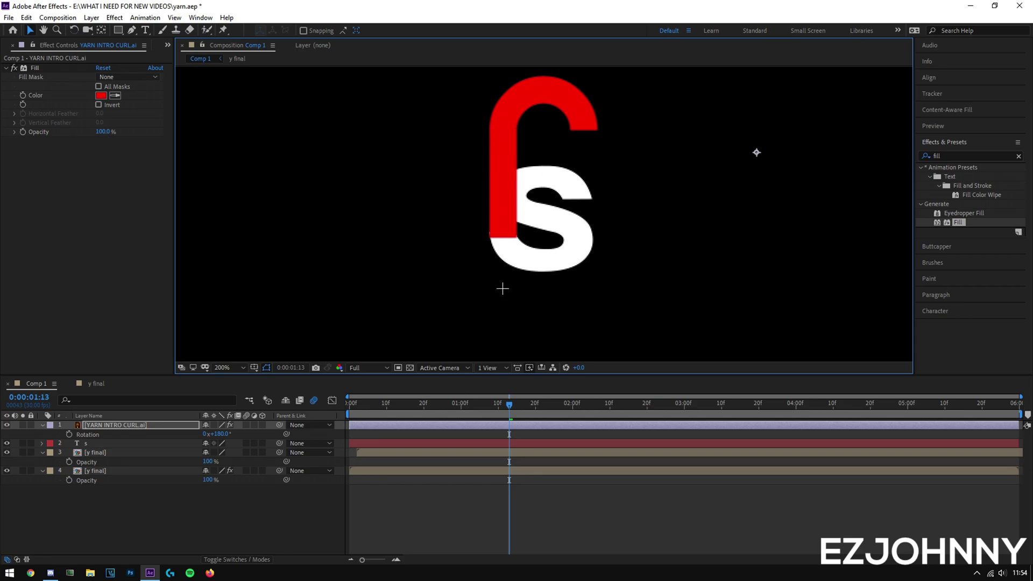
click(142, 523)
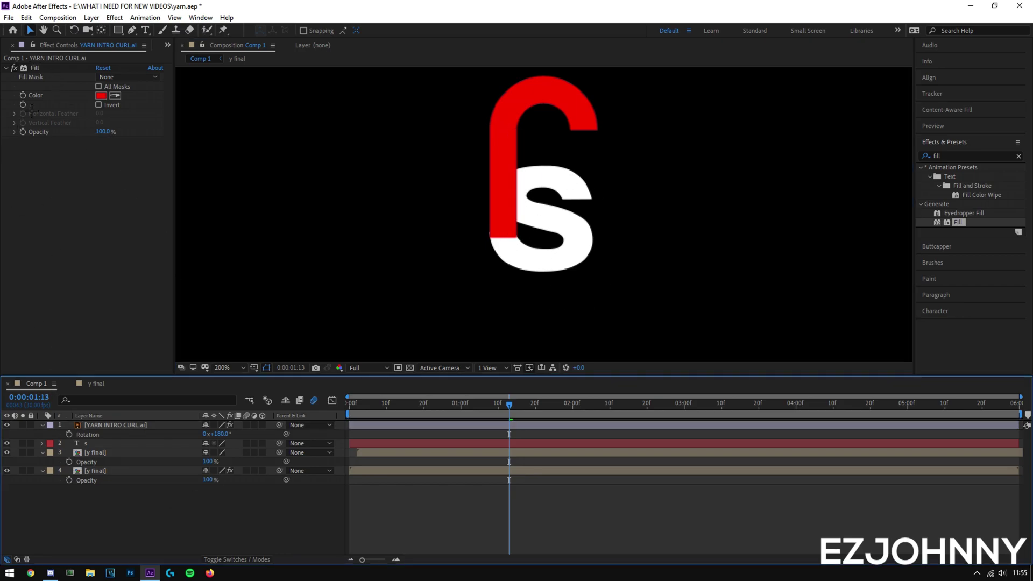
Step: Pre-compose the y curl mask and y CURL layers of the y final composition as "yarn curl"
click(16, 56)
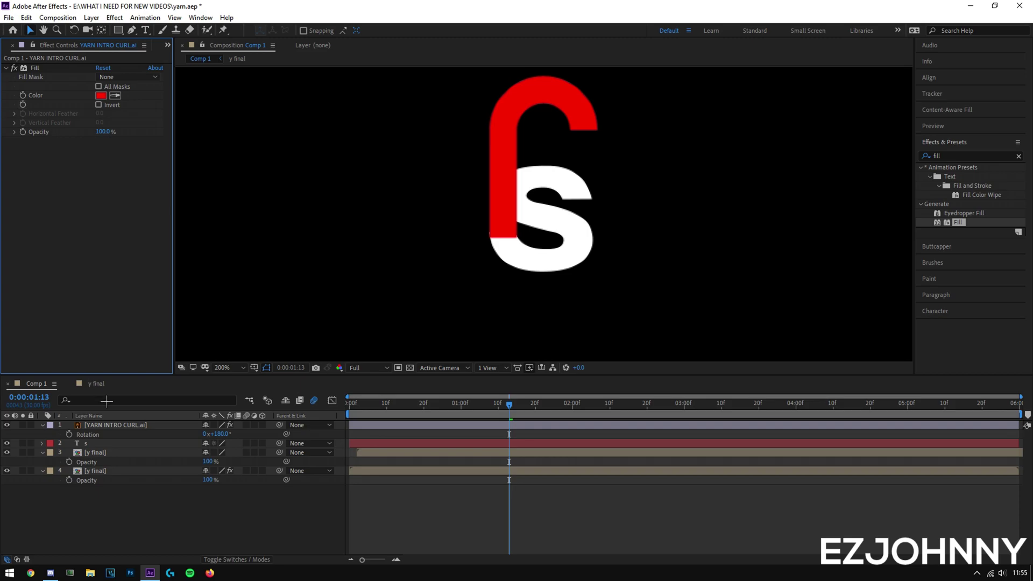
click(96, 383)
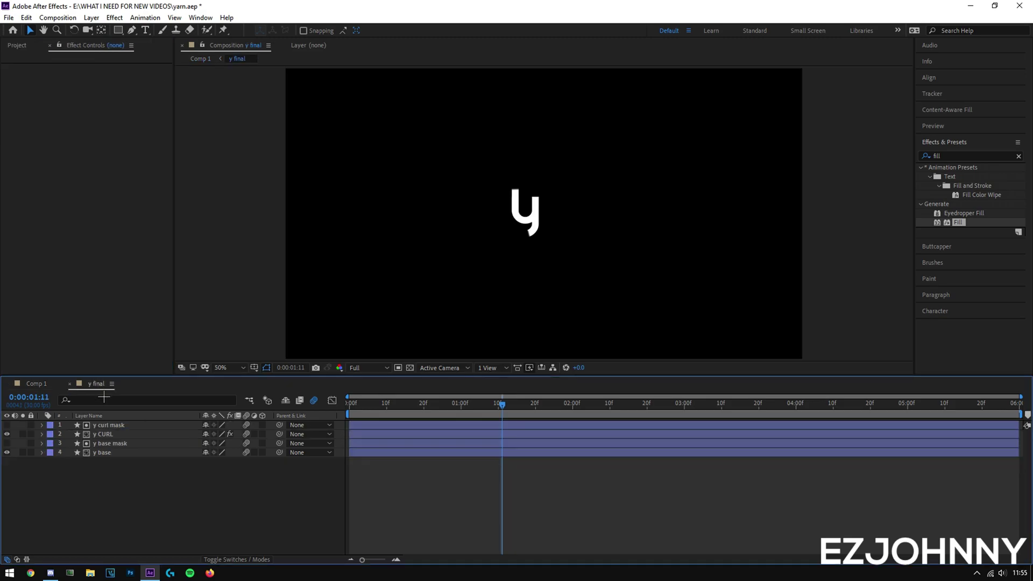
click(116, 425)
shift+click(121, 434)
right_click(129, 437)
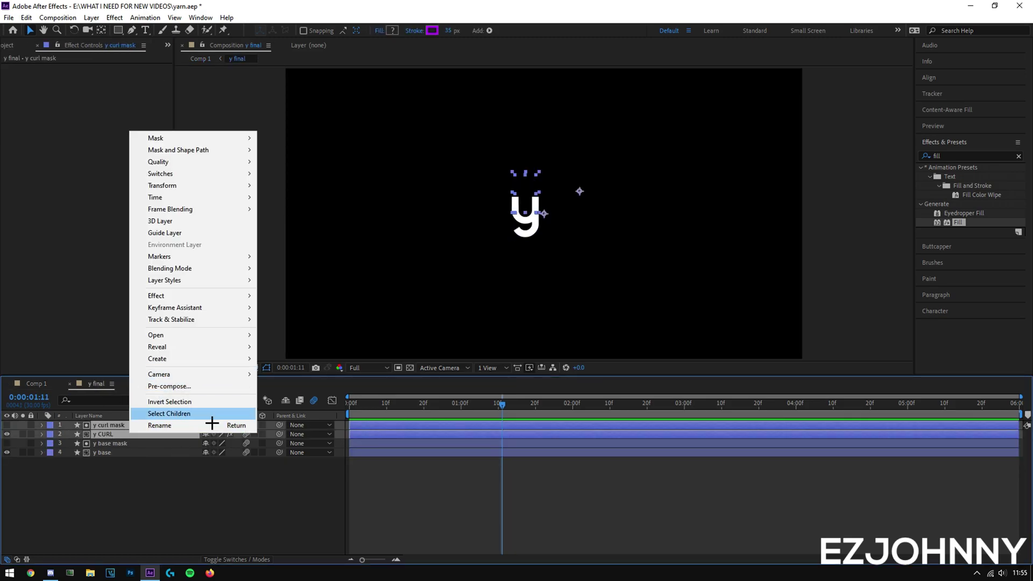
click(215, 386)
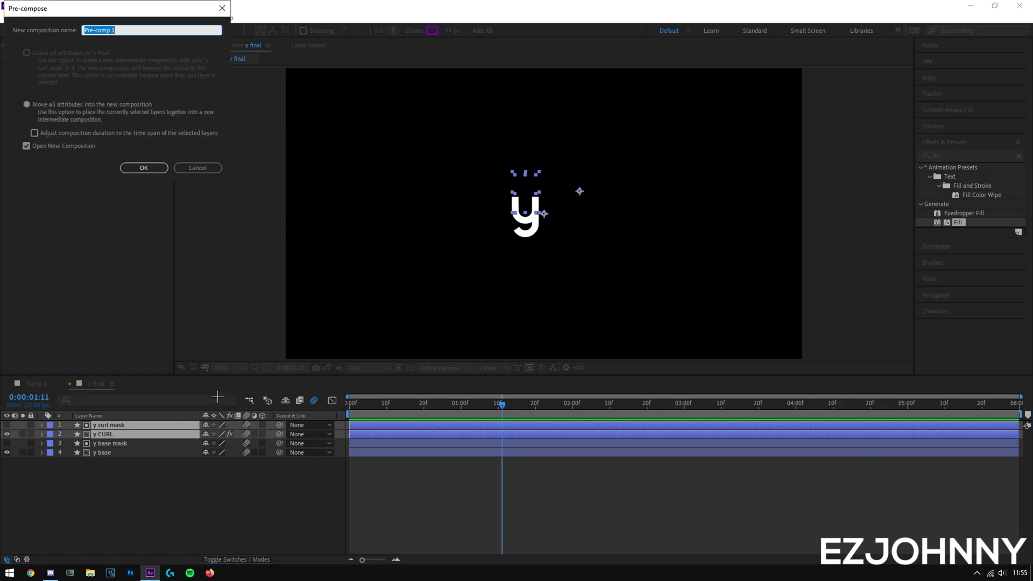
text(yarn curl)
key(Return)
Step: Replace the YARN INTRO CURL.ai layer in Comp 1 with the yarn curl composition as the topmost layer
click(20, 46)
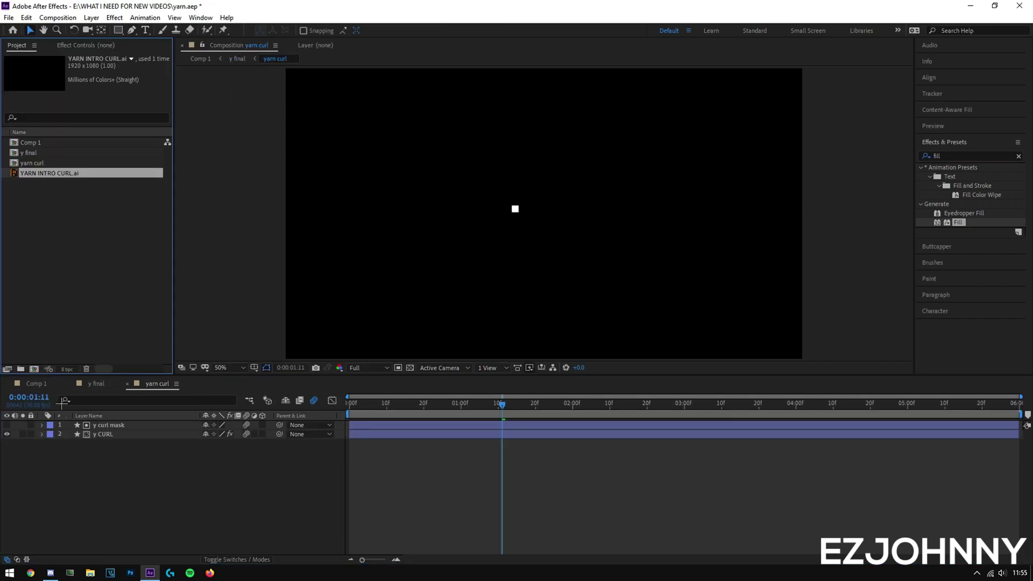
click(40, 384)
click(99, 435)
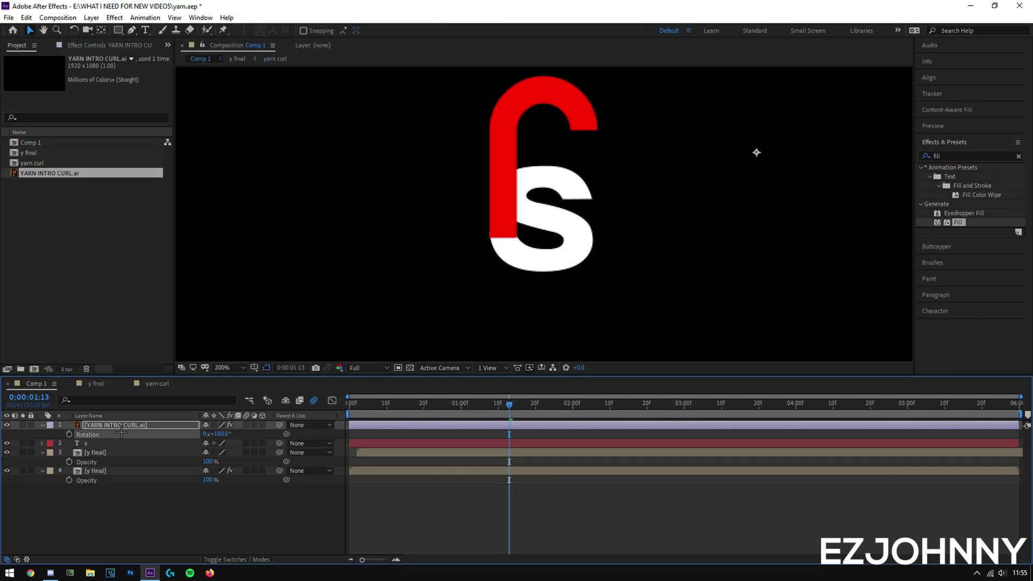
key(Delete)
drag(68, 170, 124, 422)
Step: At 0:00:00:26, place the yarn curl layer over the s, aligning its long leg with the letter's left edge
scroll(432, 344, down, 2)
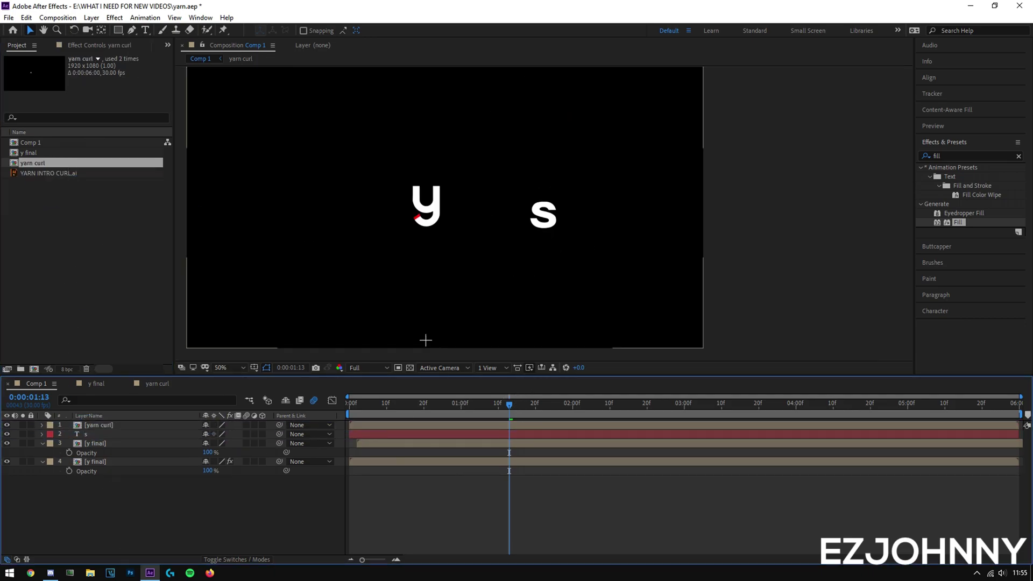
drag(510, 405, 446, 393)
drag(435, 176, 543, 195)
scroll(561, 246, up, 2)
drag(481, 201, 508, 186)
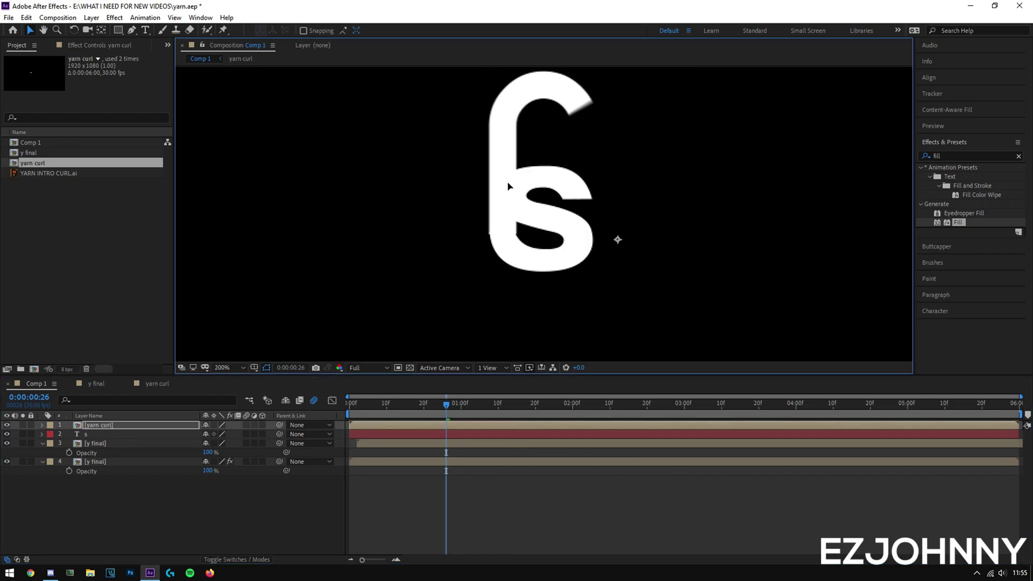
Step: Play back and scrub through Comp 1 to check how the yarn curl reveals over the s
drag(446, 404, 413, 404)
key(space)
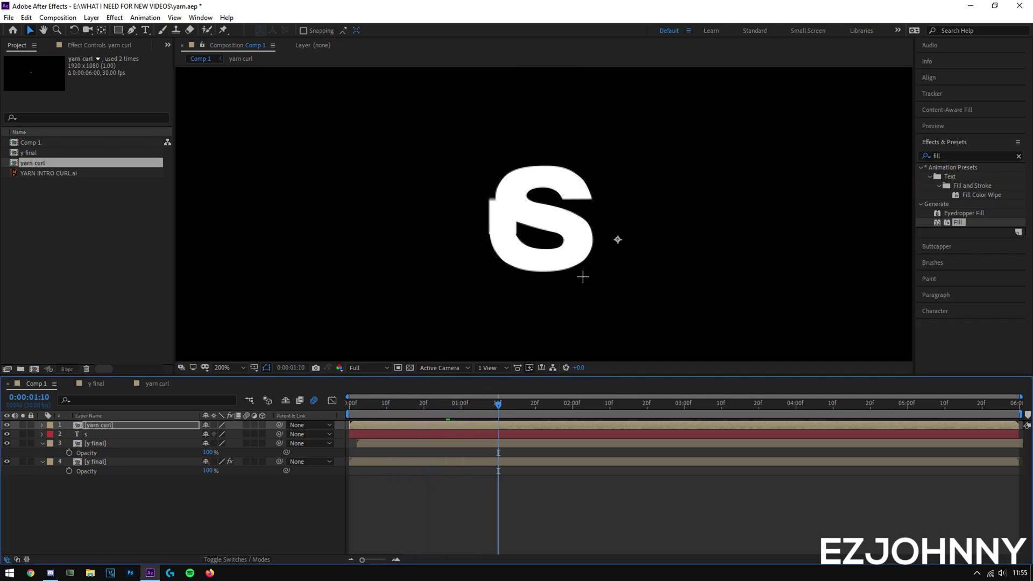
key(super+e)
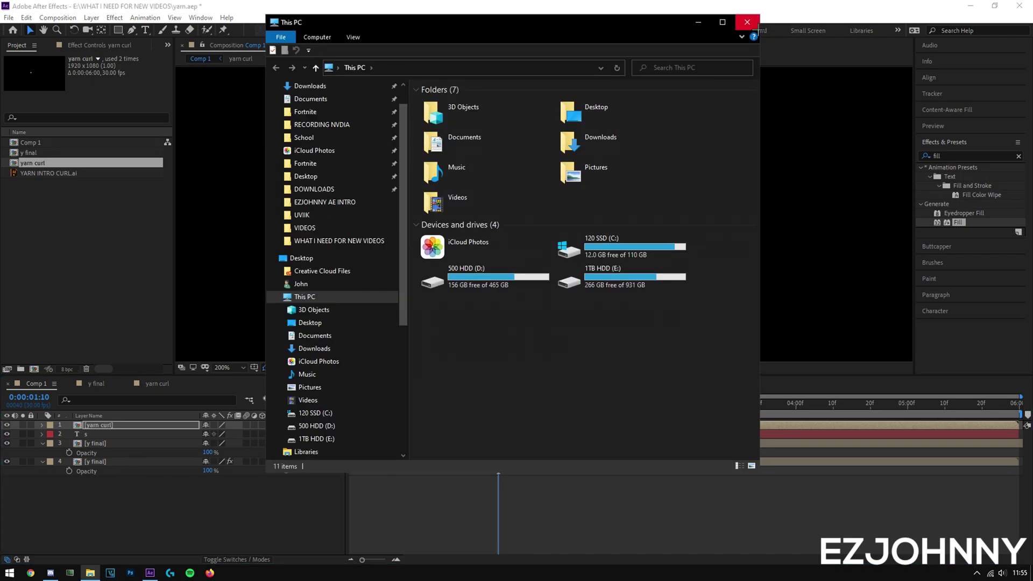
click(748, 22)
drag(498, 404, 576, 405)
scroll(405, 166, down, 2)
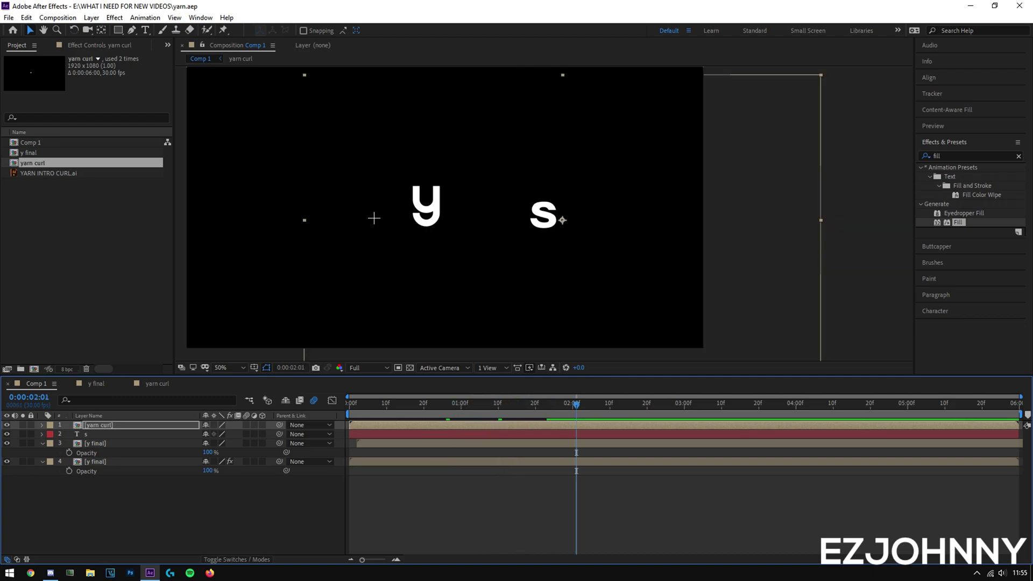
Step: Delete the yarn curl and s layers from Comp 1
click(134, 427)
key(Delete)
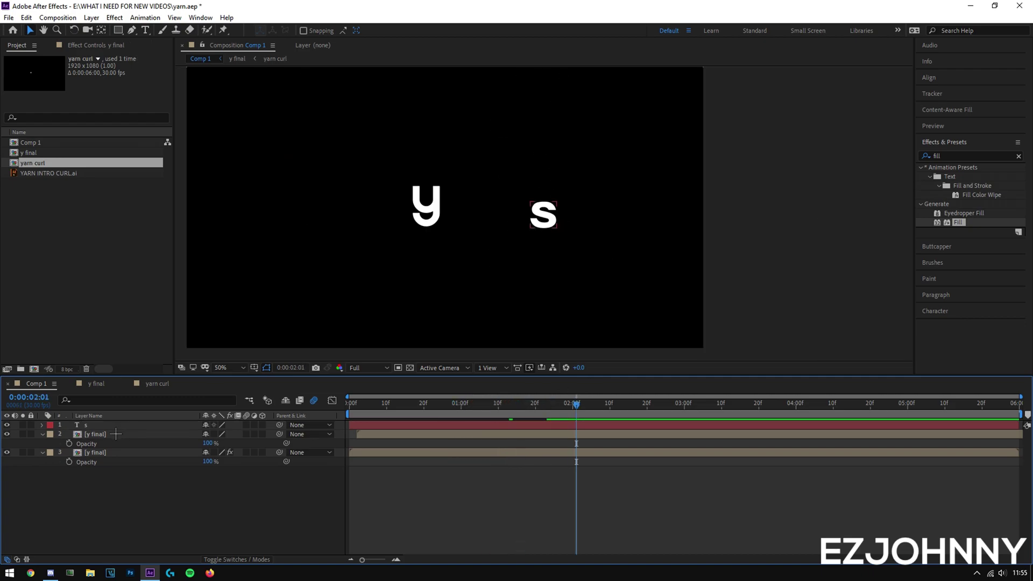
click(121, 428)
key(Delete)
Step: Play back the two-colour y reveal in Comp 1 in a closer, centred view
key(space)
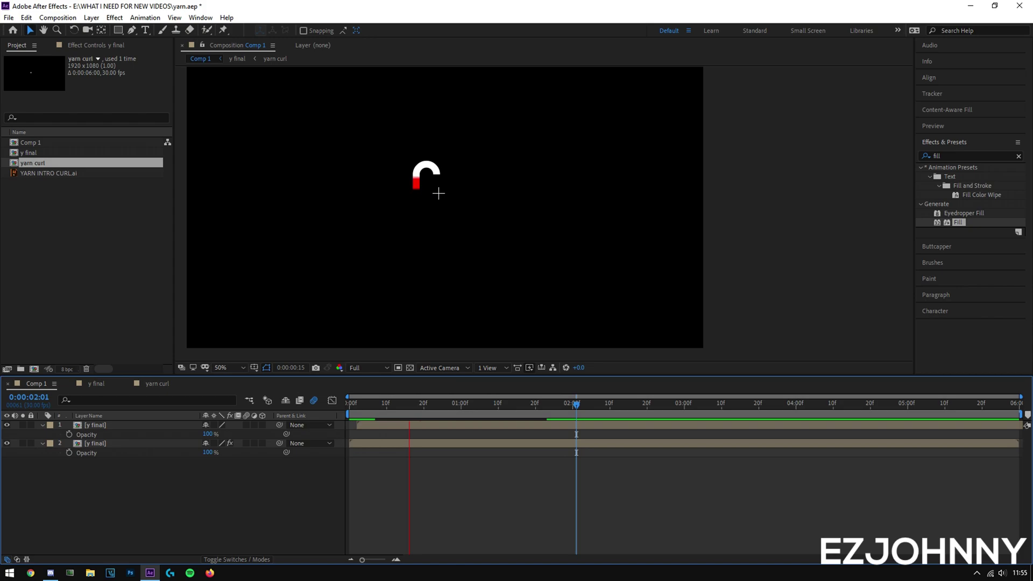
scroll(455, 216, up, 2)
key(space)
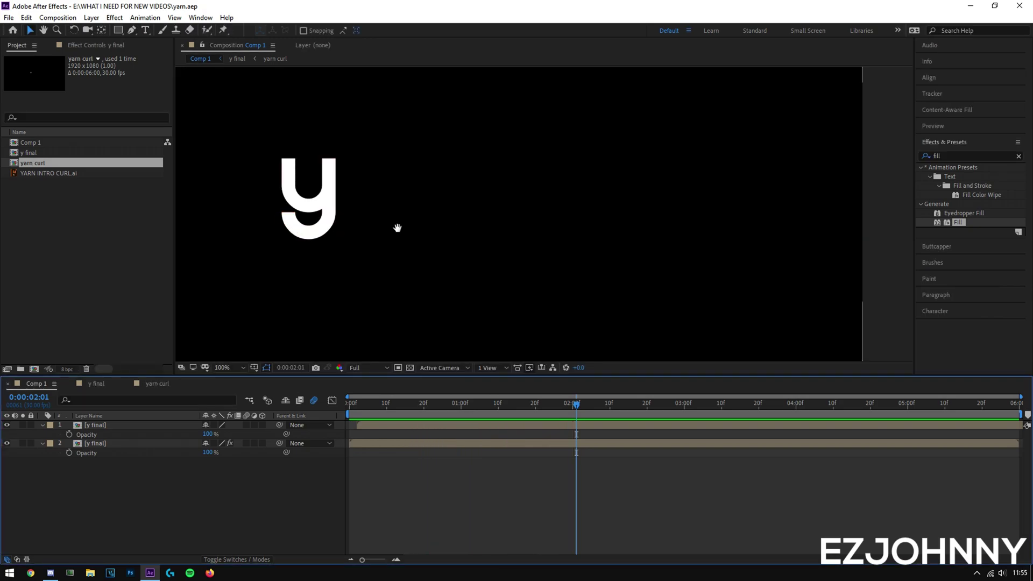
drag(503, 266, 689, 283)
key(space)
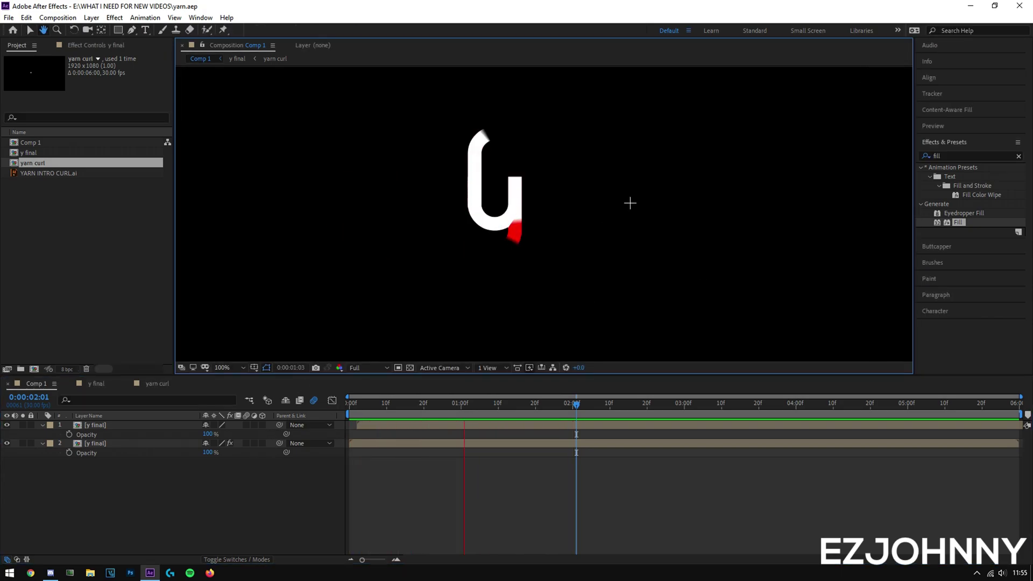
scroll(572, 224, down, 1)
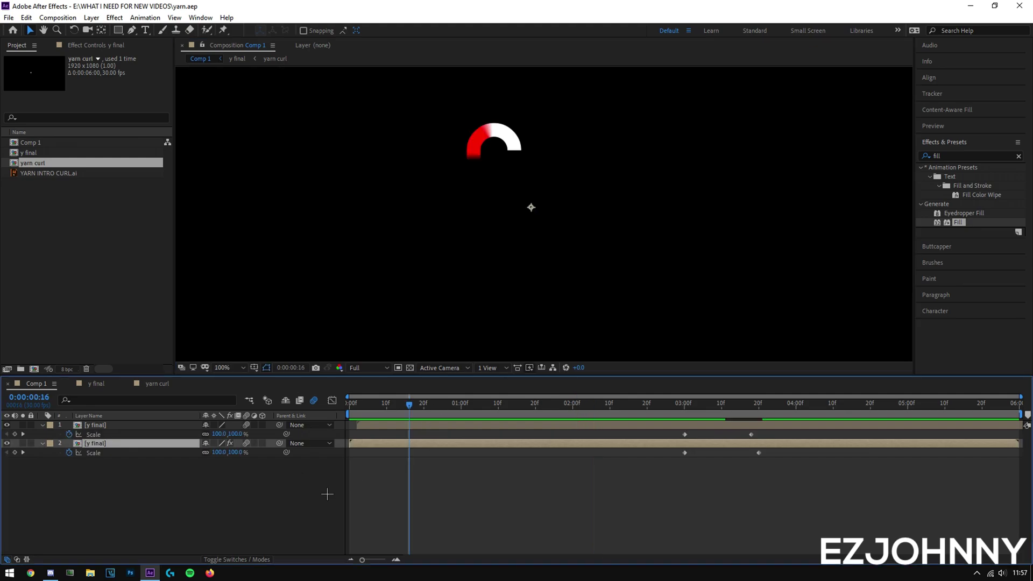
Step: Pre-compose both y final layers in Comp 1 as "y again" and save the project
click(162, 473)
drag(409, 406, 446, 416)
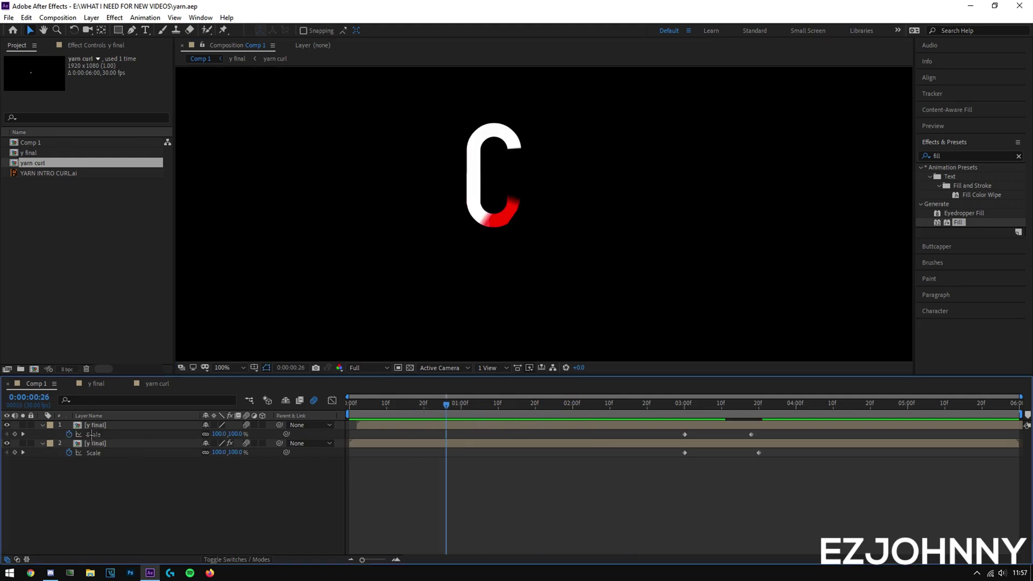
click(89, 427)
shift+click(100, 443)
right_click(101, 444)
click(171, 396)
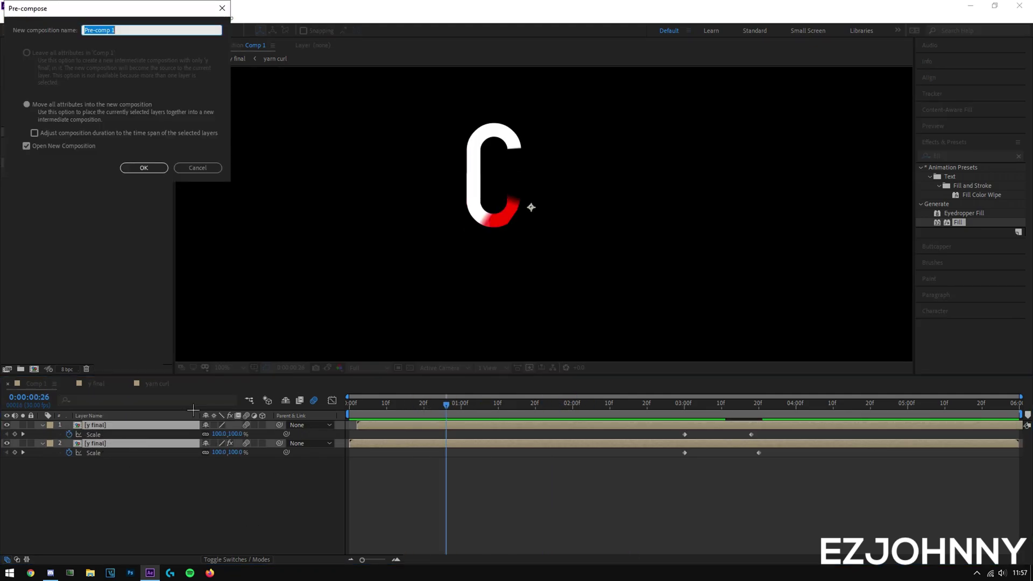
text(y again)
key(Return)
key(ctrl+s)
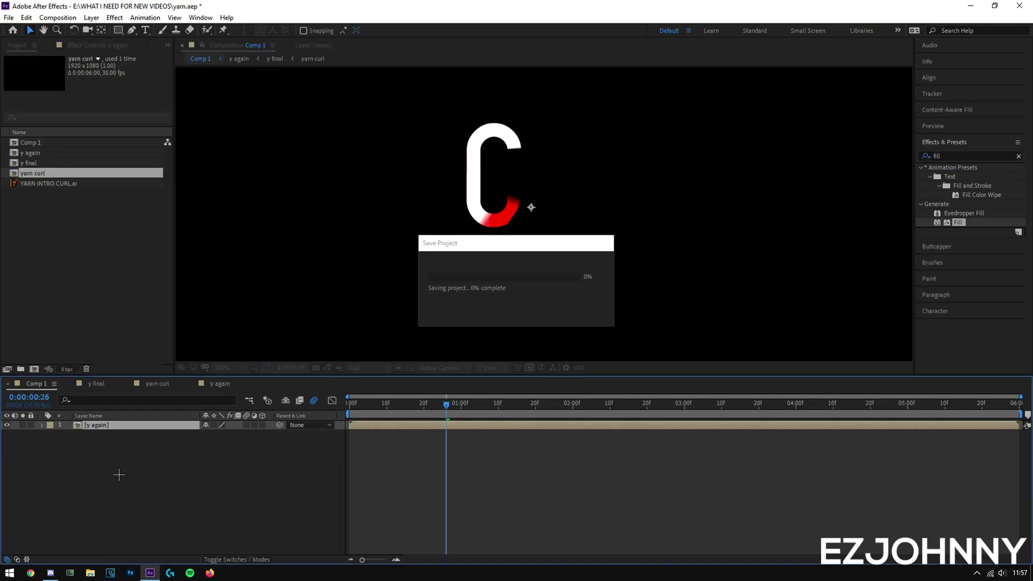
Step: Add a Drop Shadow layer style to the y again layer and set its color to magenta FF00E4
click(133, 439)
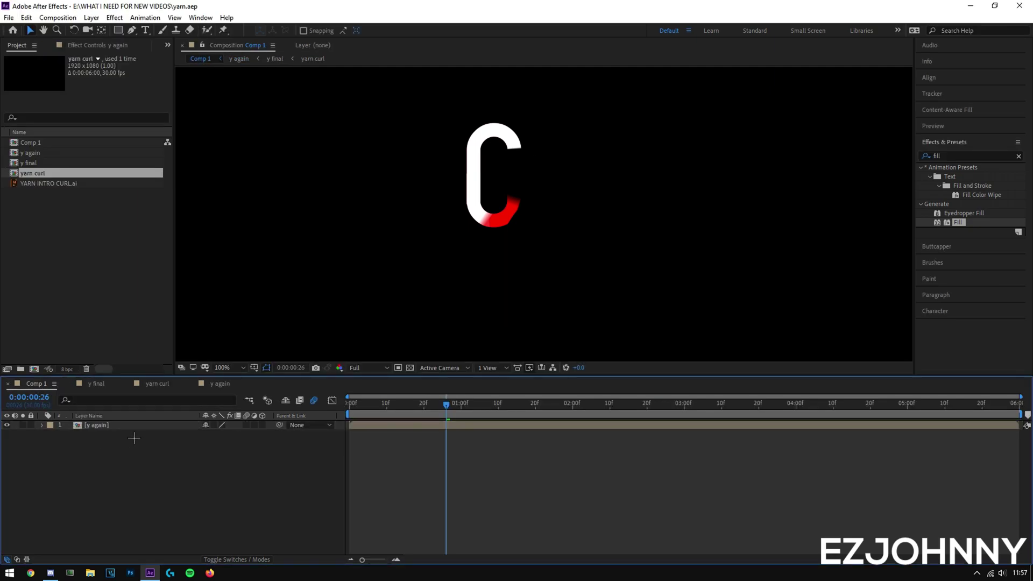
right_click(108, 426)
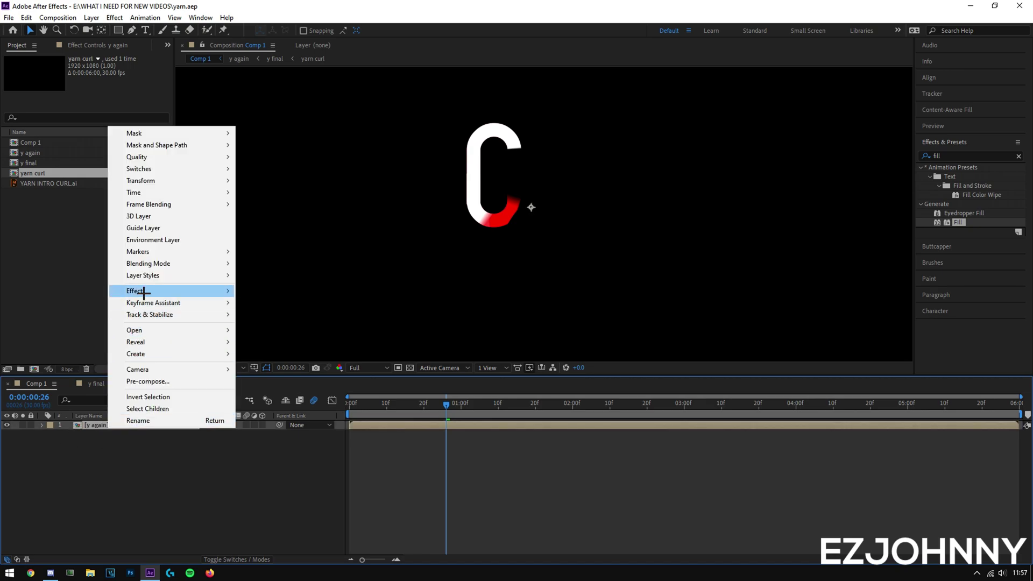
mouse_move(162, 275)
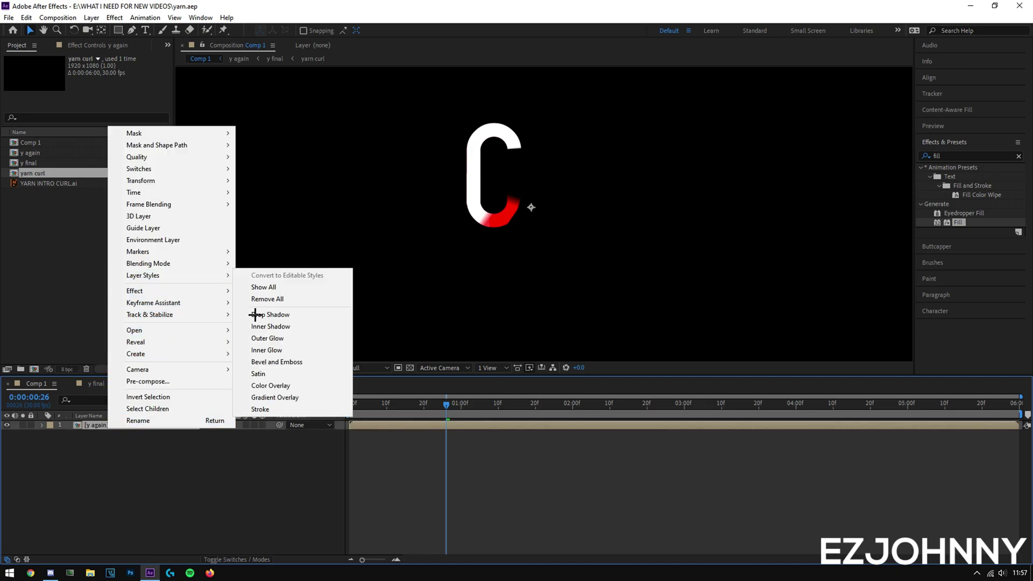
click(317, 322)
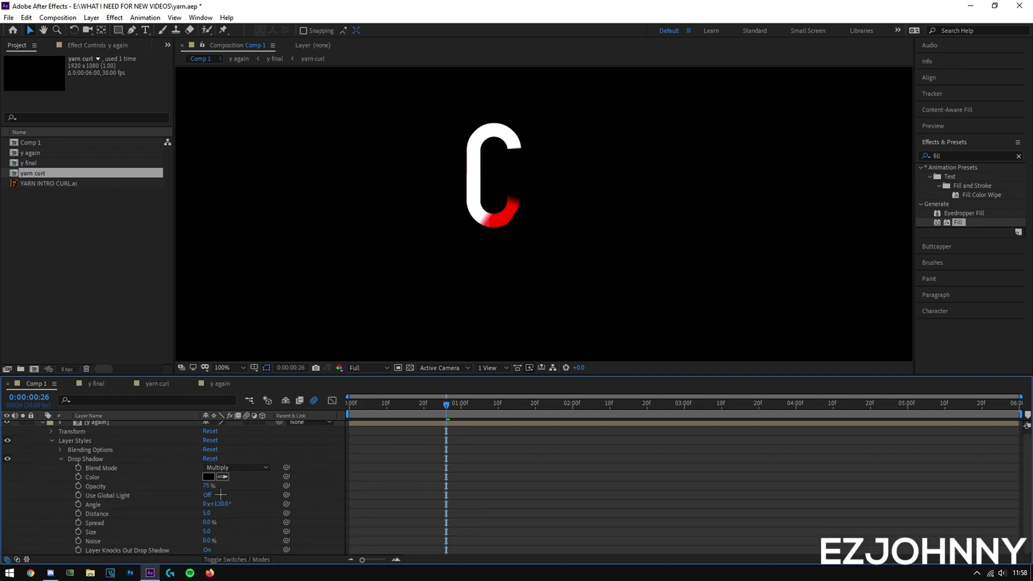
click(208, 477)
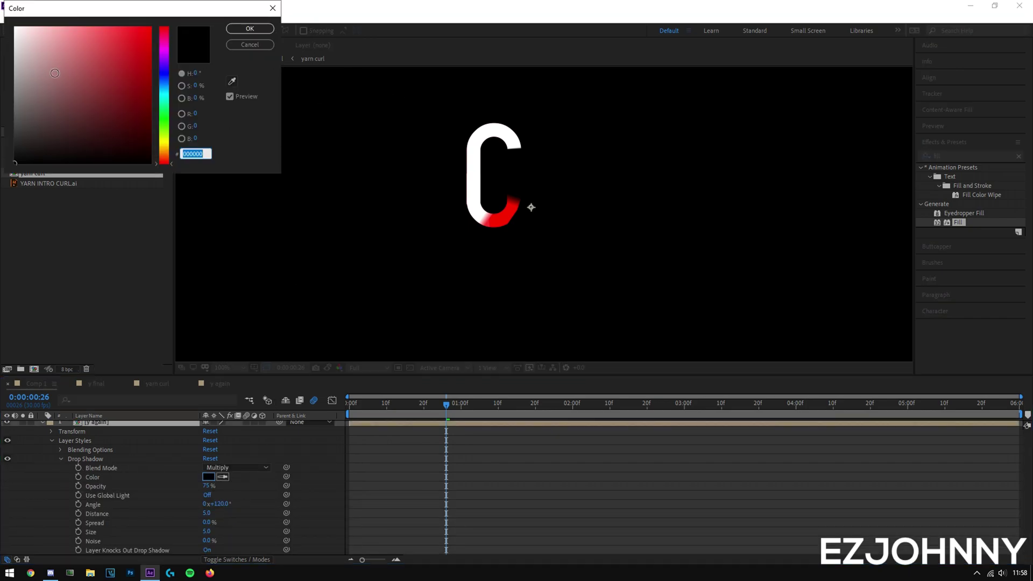
mouse_move(71, 132)
mouse_down()
mouse_move(88, 104)
mouse_move(108, 101)
mouse_move(159, 14)
mouse_move(168, 67)
mouse_move(271, 8)
mouse_up()
click(164, 47)
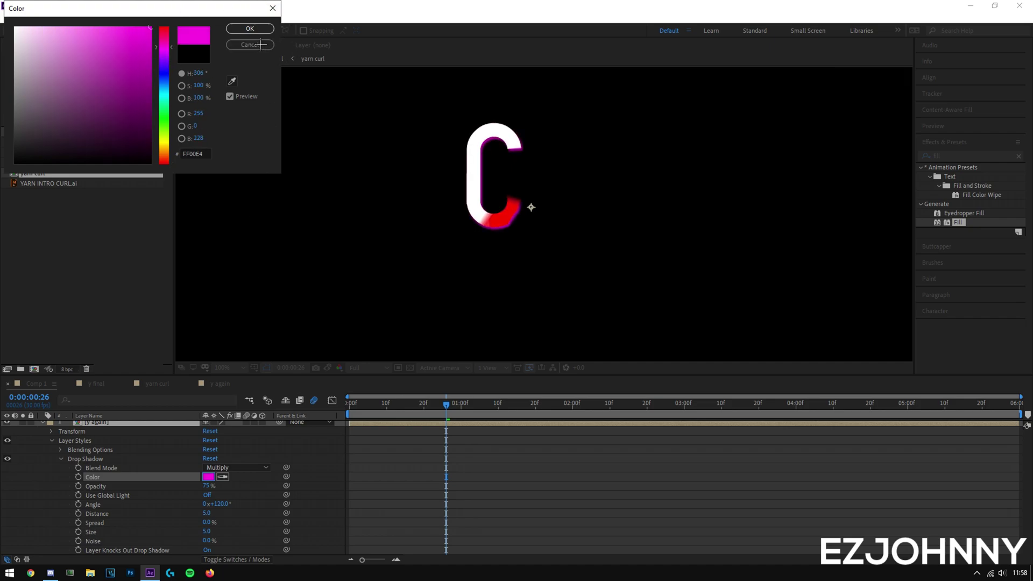
click(250, 28)
Step: Set the drop shadow's opacity to 100% and its size to 0, and preview the animation
drag(208, 486, 288, 484)
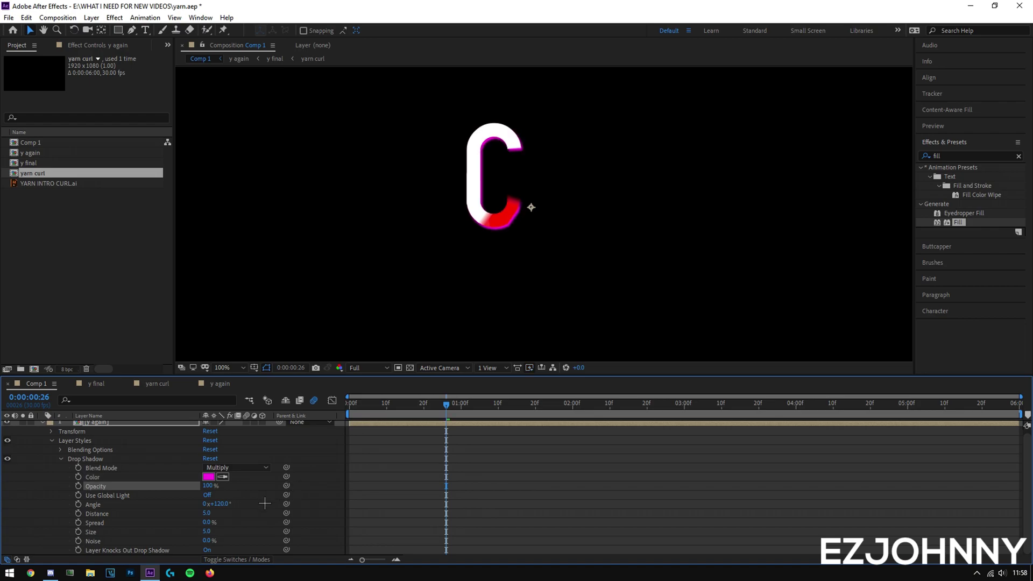
drag(211, 536, 134, 534)
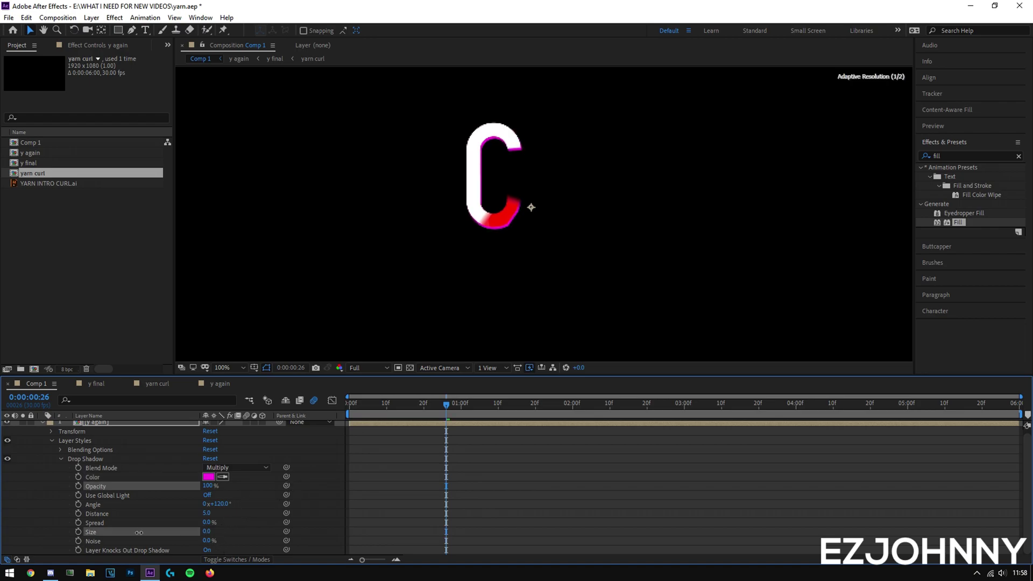
drag(438, 414, 395, 416)
key(space)
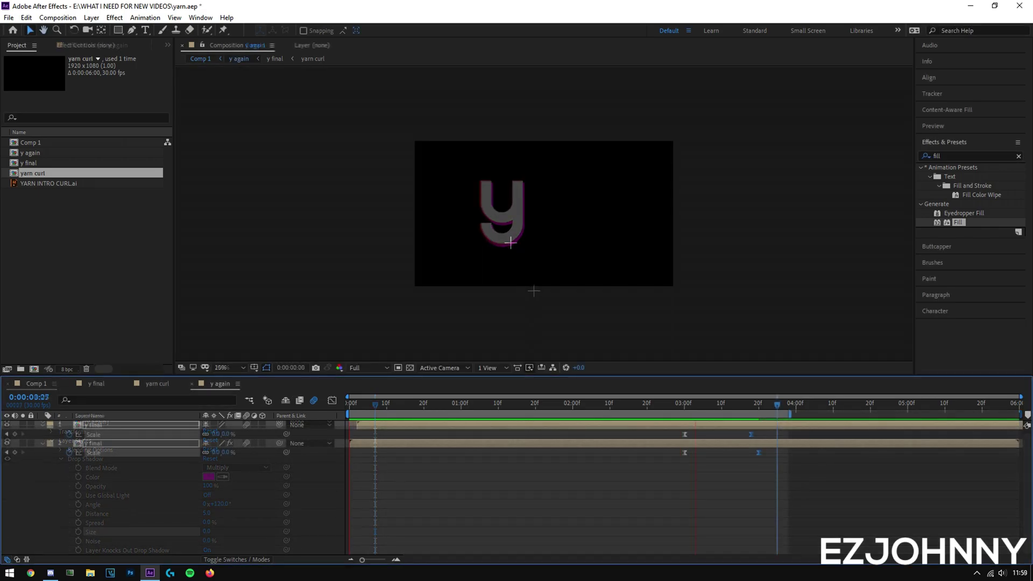
Step: Play back the y again composition and inspect the y against the transparency grid at 100% zoom
key(space)
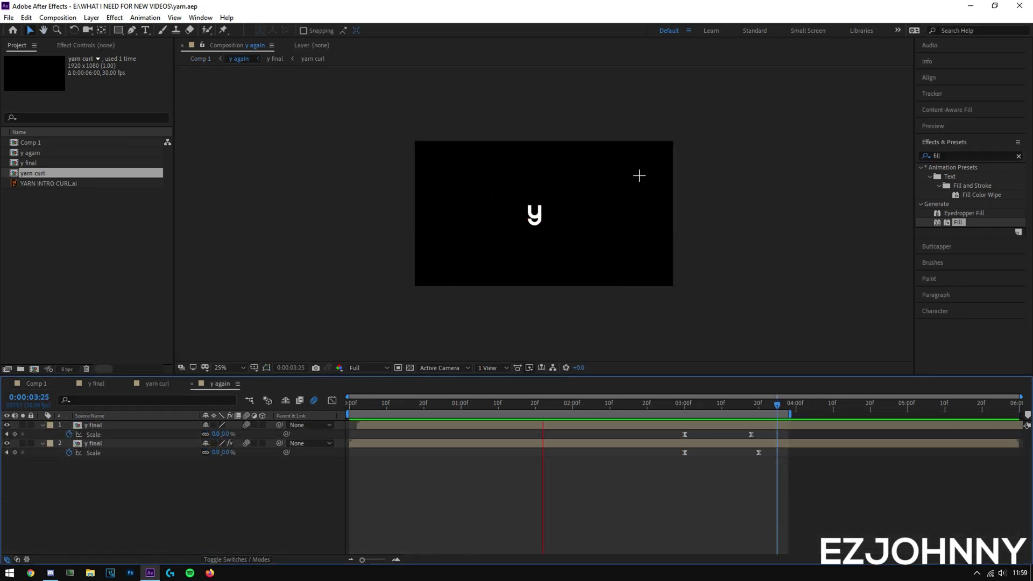
key(space)
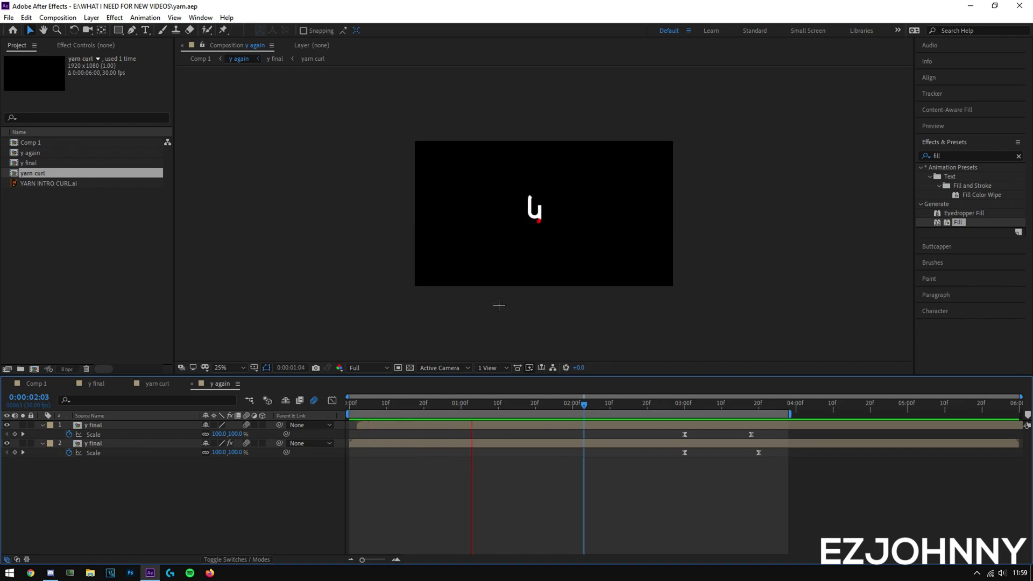
click(511, 201)
key(slash)
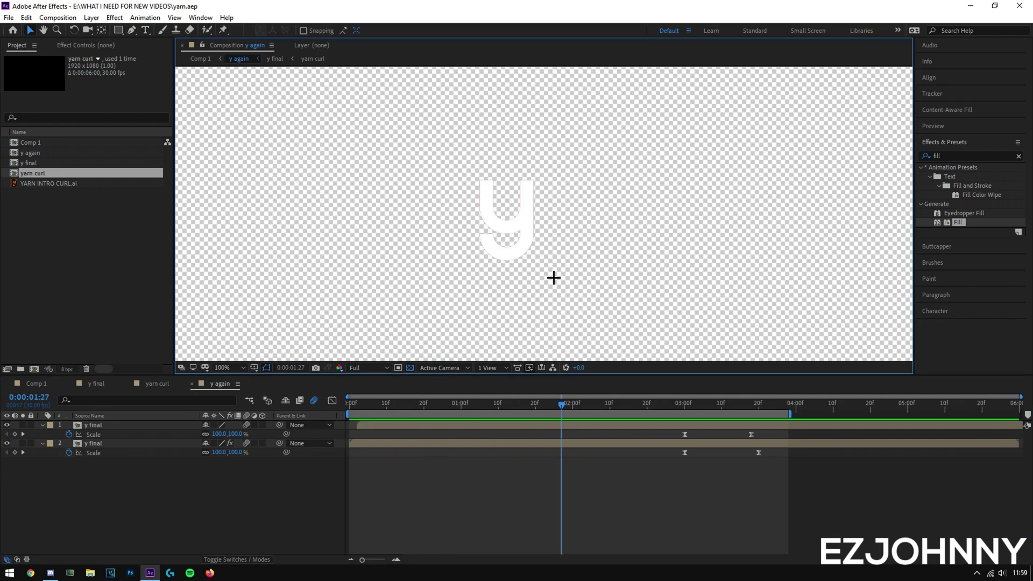
key(comma)
key(comma)
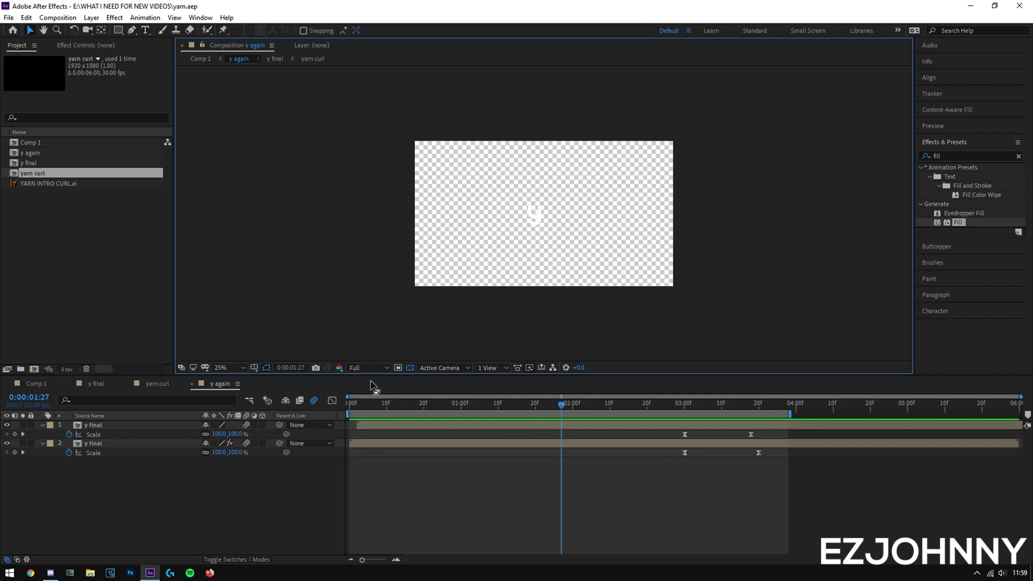
click(411, 369)
key(space)
key(space)
Step: Add the y again composition to the Render Queue and show its queue entry
click(9, 17)
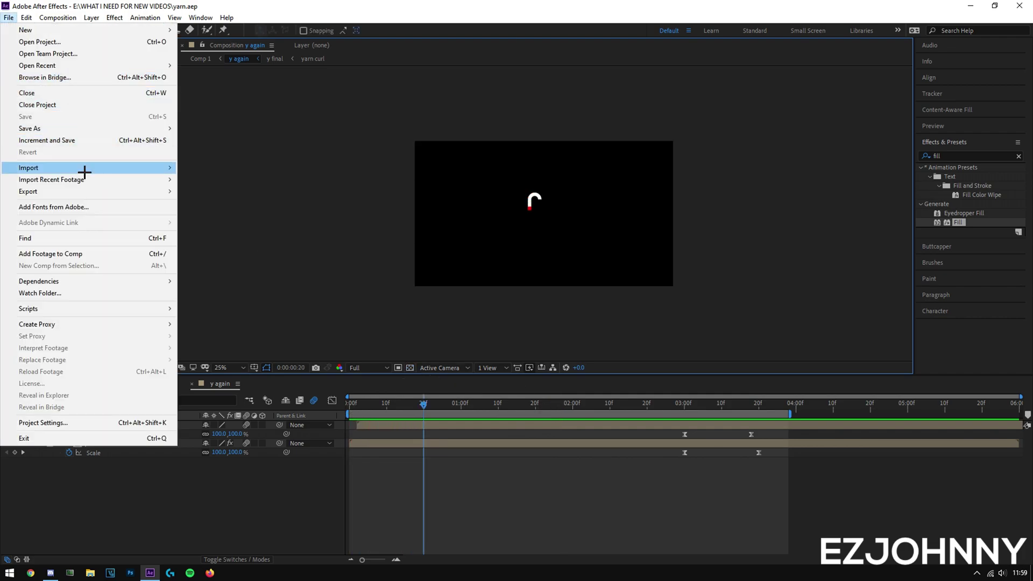
mouse_move(155, 202)
click(253, 204)
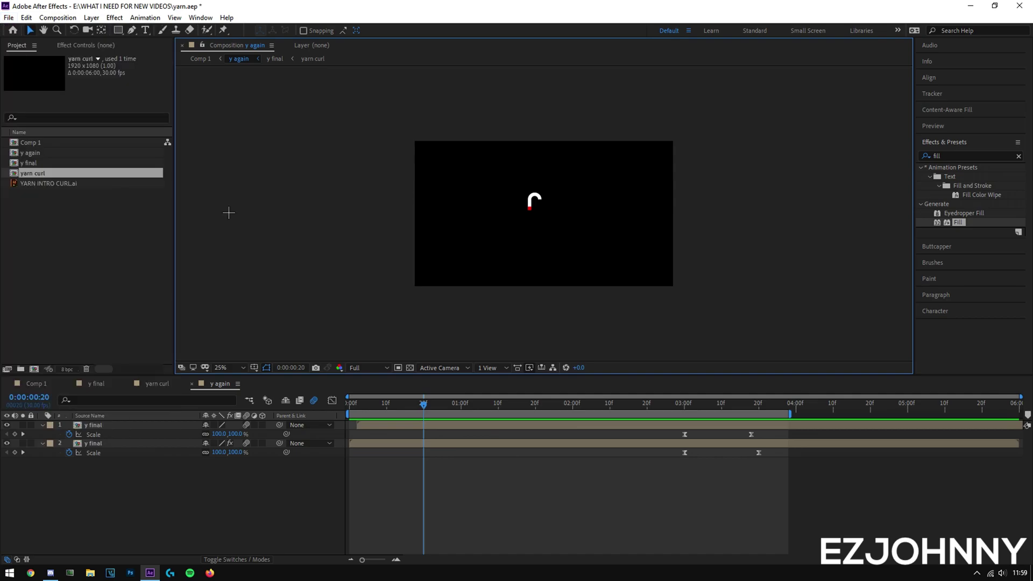
click(9, 18)
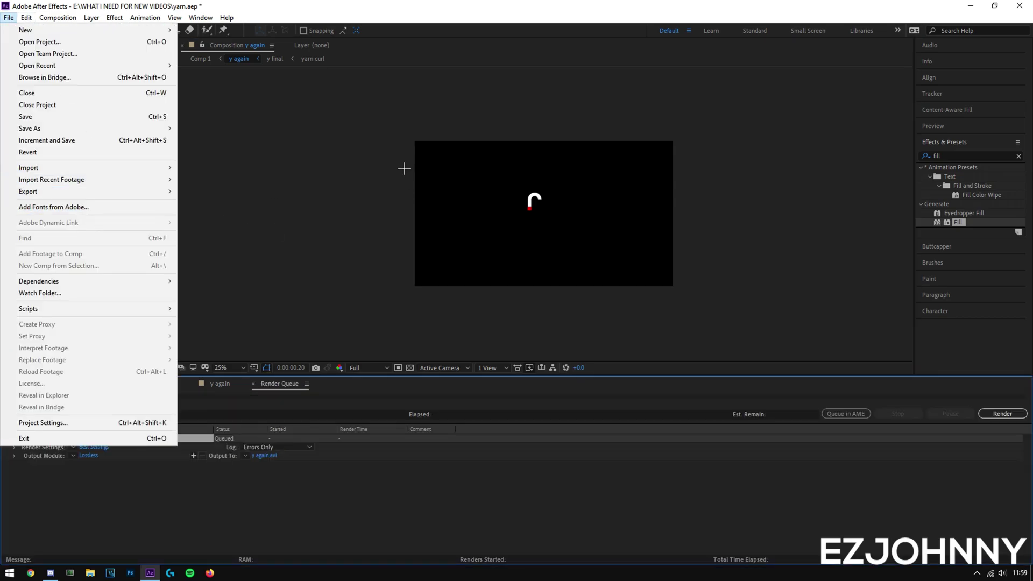
click(368, 243)
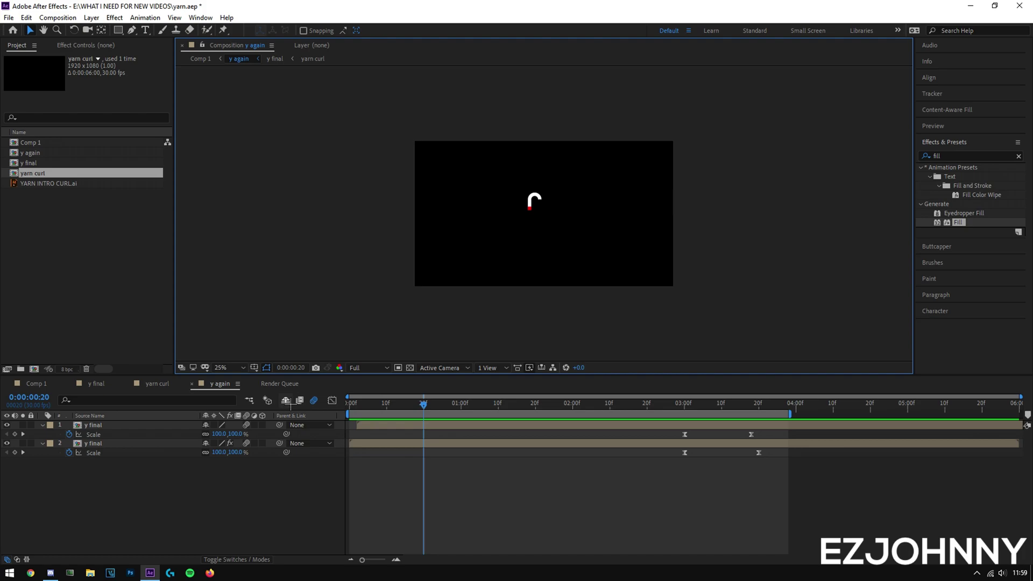
click(279, 384)
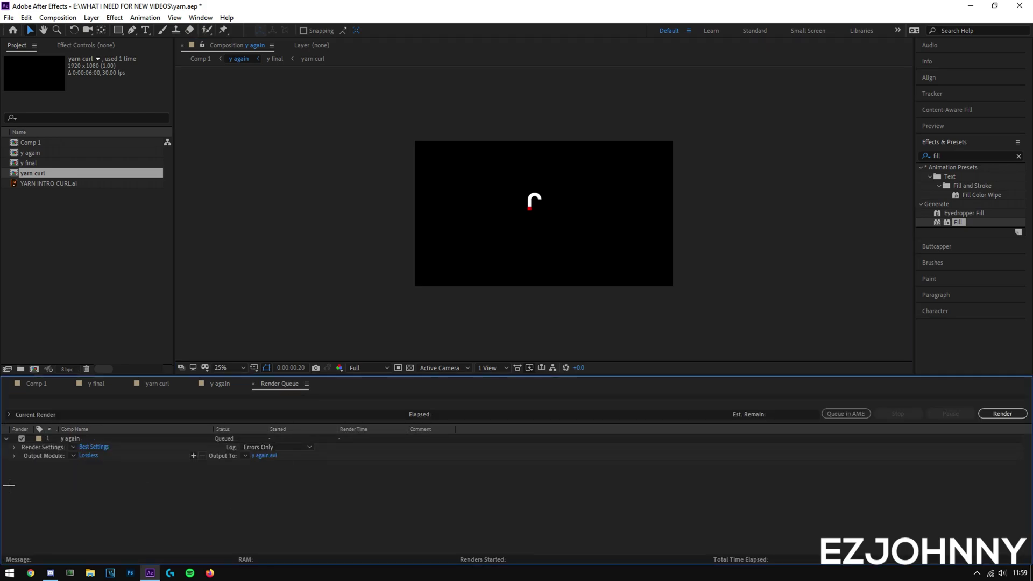
Step: Set the y again output module to QuickTime with RGB + Alpha channels and audio output off, and save the project
click(88, 455)
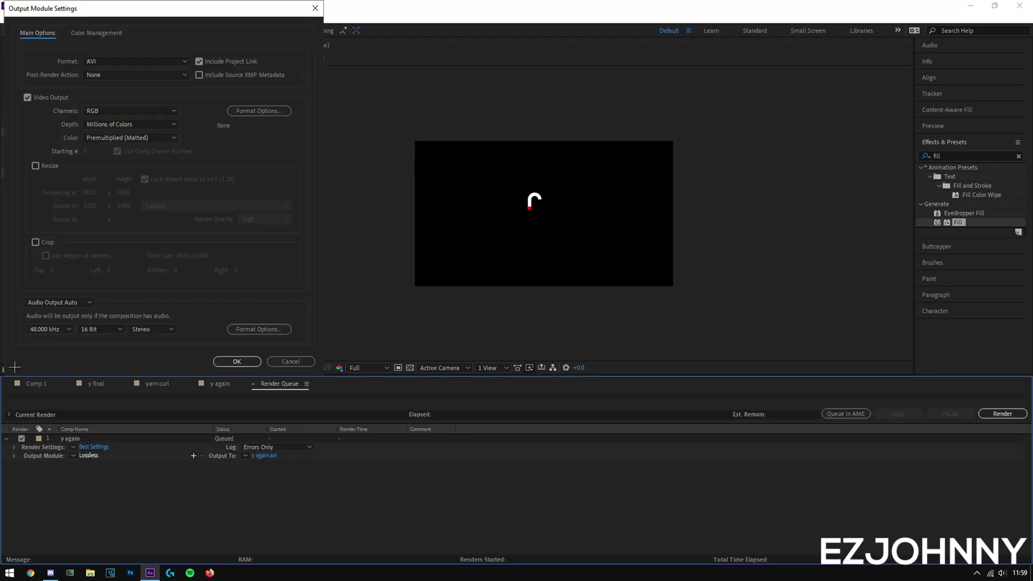
click(135, 61)
click(144, 181)
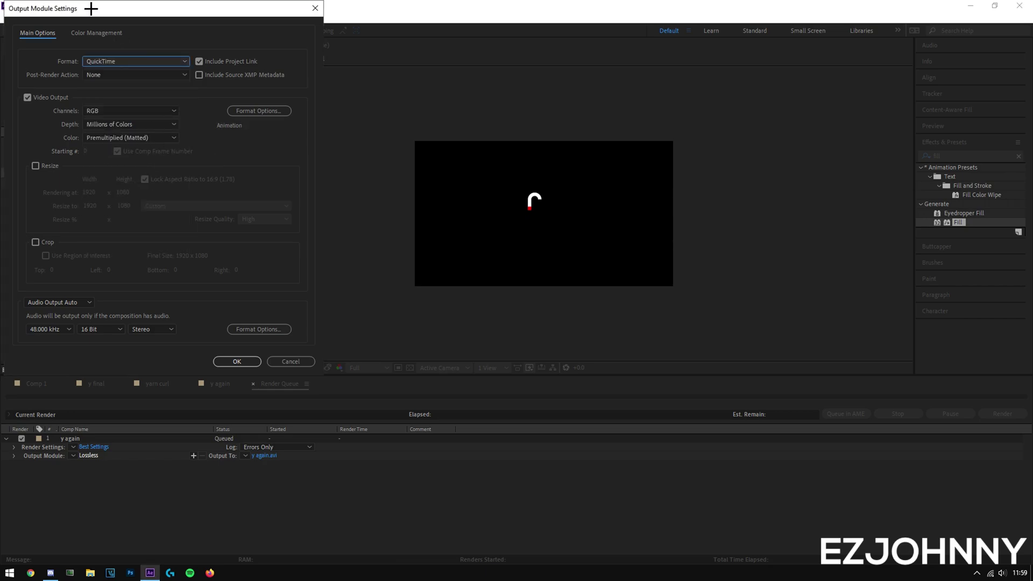
click(145, 112)
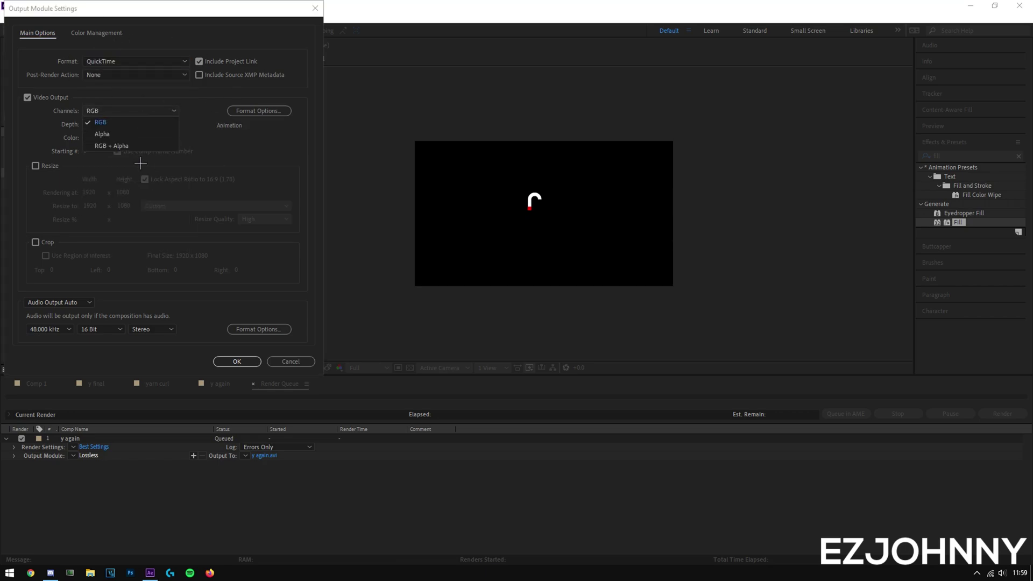
click(178, 146)
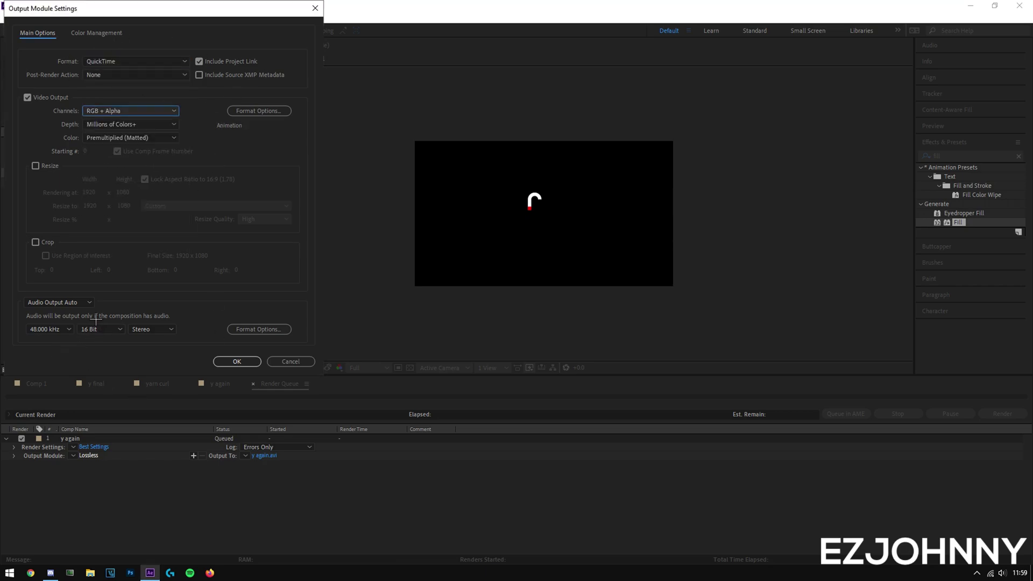
click(81, 302)
click(86, 338)
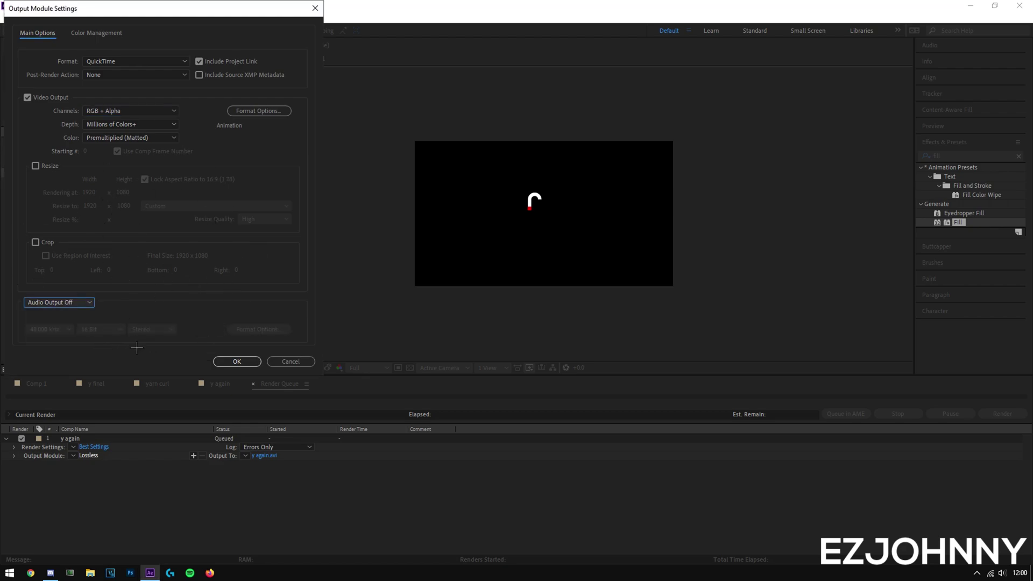
click(235, 361)
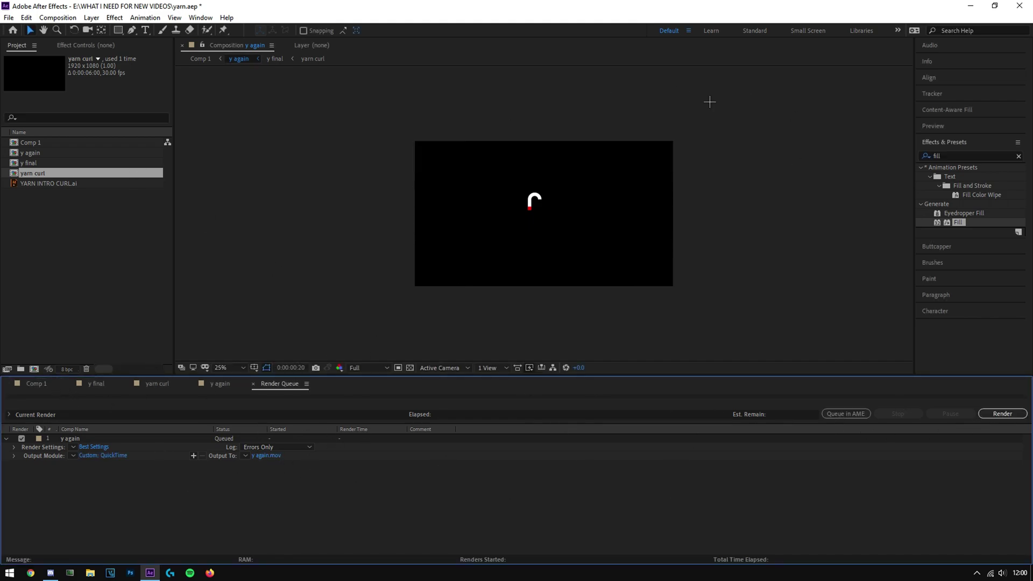
key(ctrl+s)
Step: Play back the animations in Comp 1 and the y final composition
click(36, 383)
key(space)
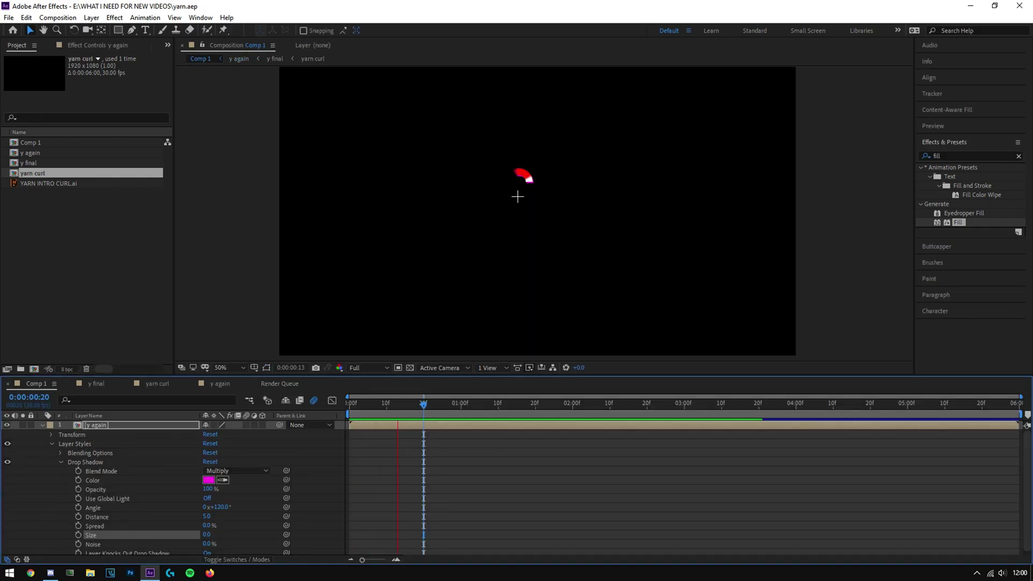
click(96, 383)
key(space)
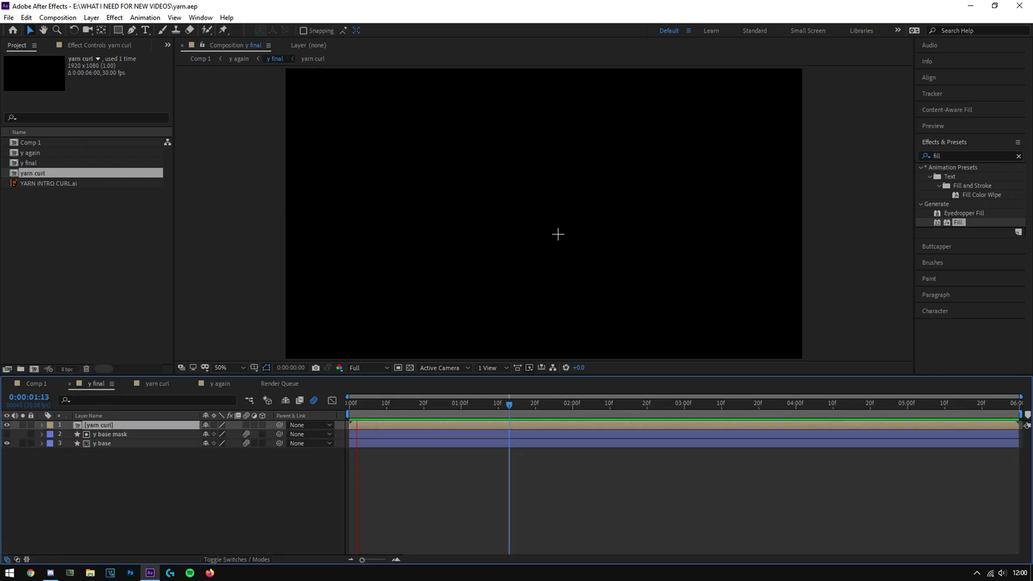